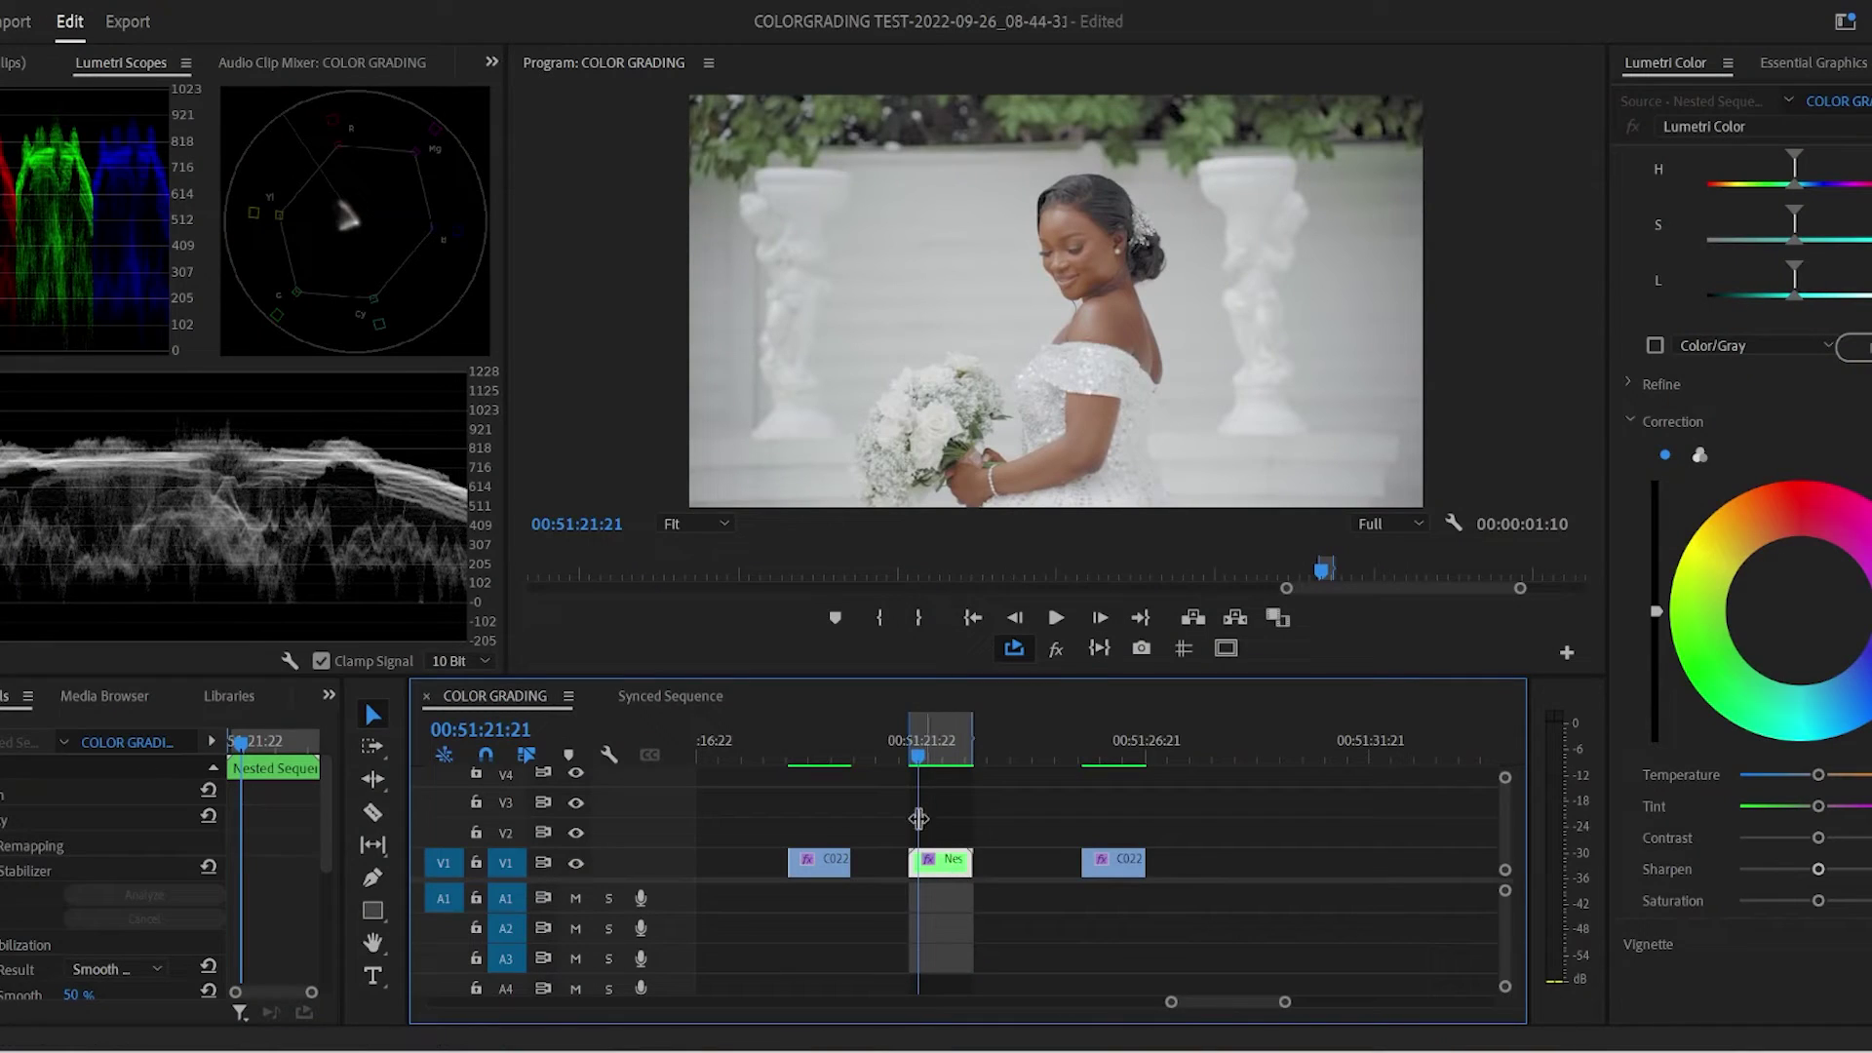
- Play back the graded bride shot, then bring up options for the gap before the Nested clip
{"action": "mouse_move", "coordinate": [917, 759]}
{"action": "left_mouse_down"}
{"action": "mouse_move", "coordinate": [971, 764]}
{"action": "mouse_move", "coordinate": [908, 767]}
{"action": "left_mouse_up"}
{"action": "key", "text": "space"}
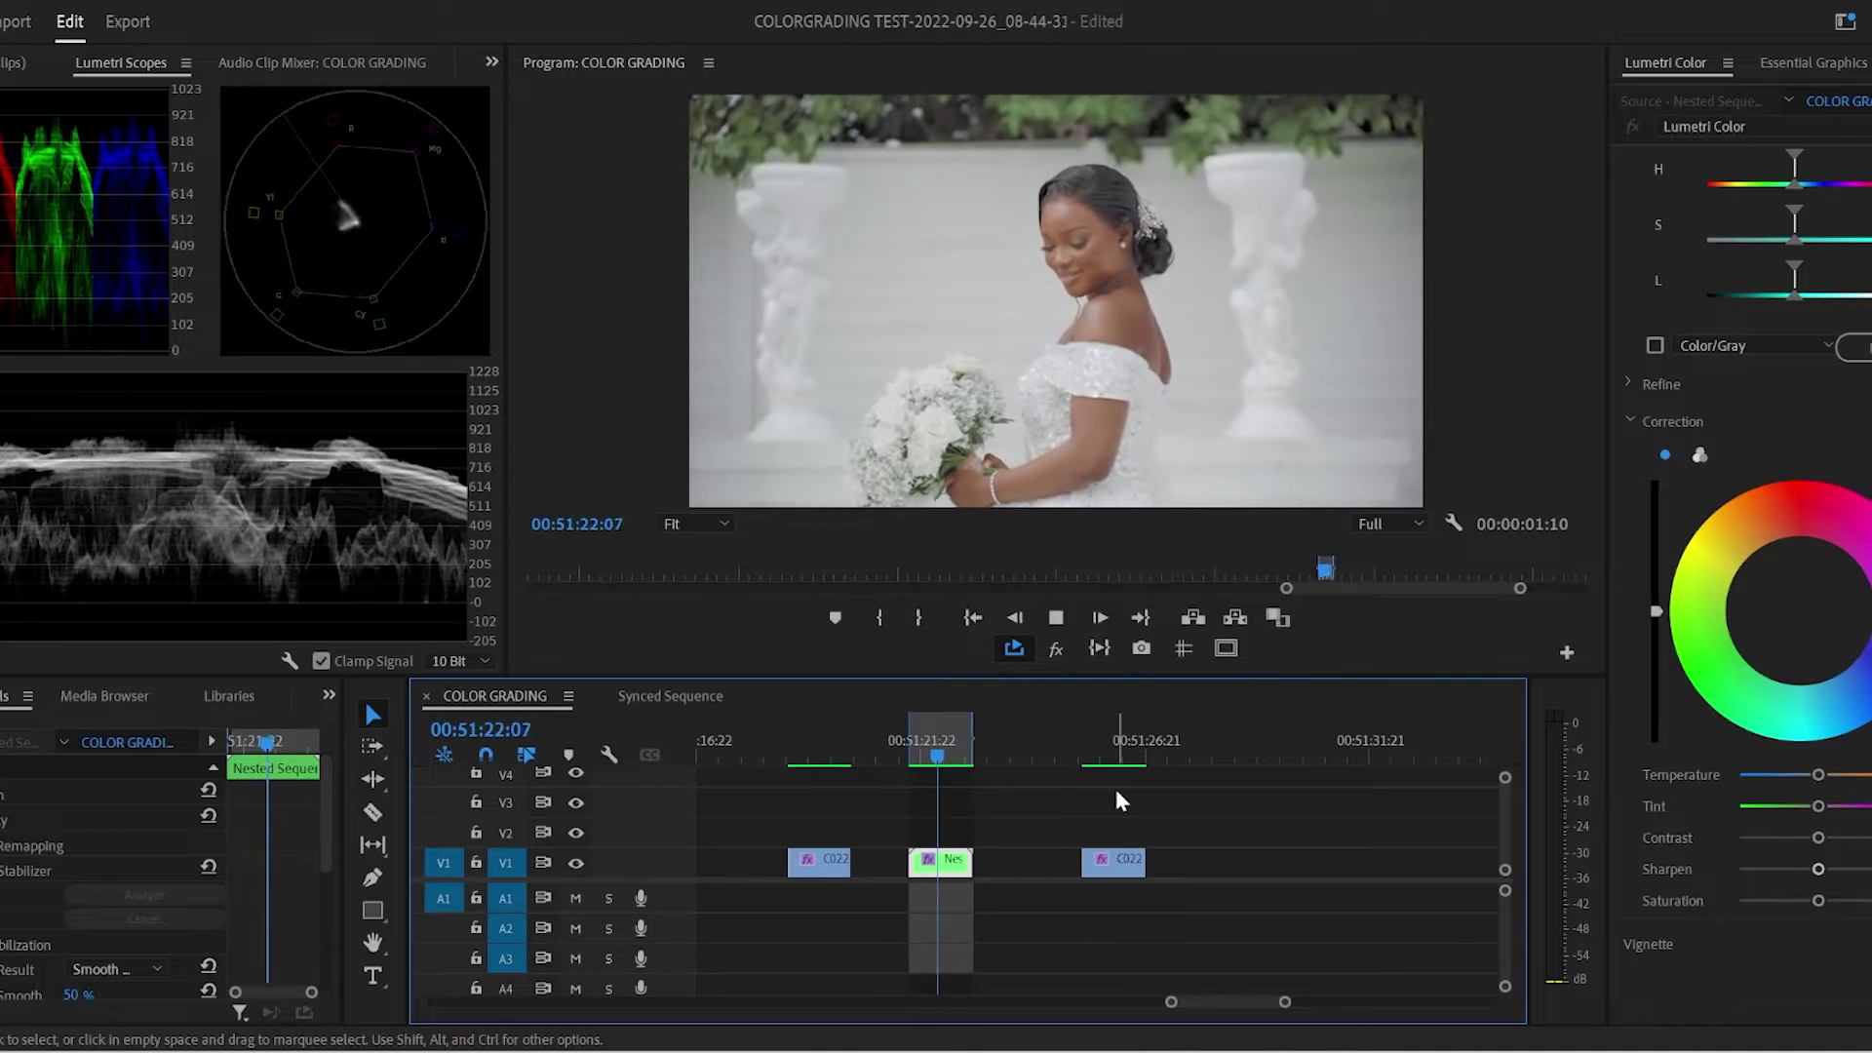
{"action": "left_click_drag", "start_coordinate": [942, 743], "coordinate": [936, 743]}
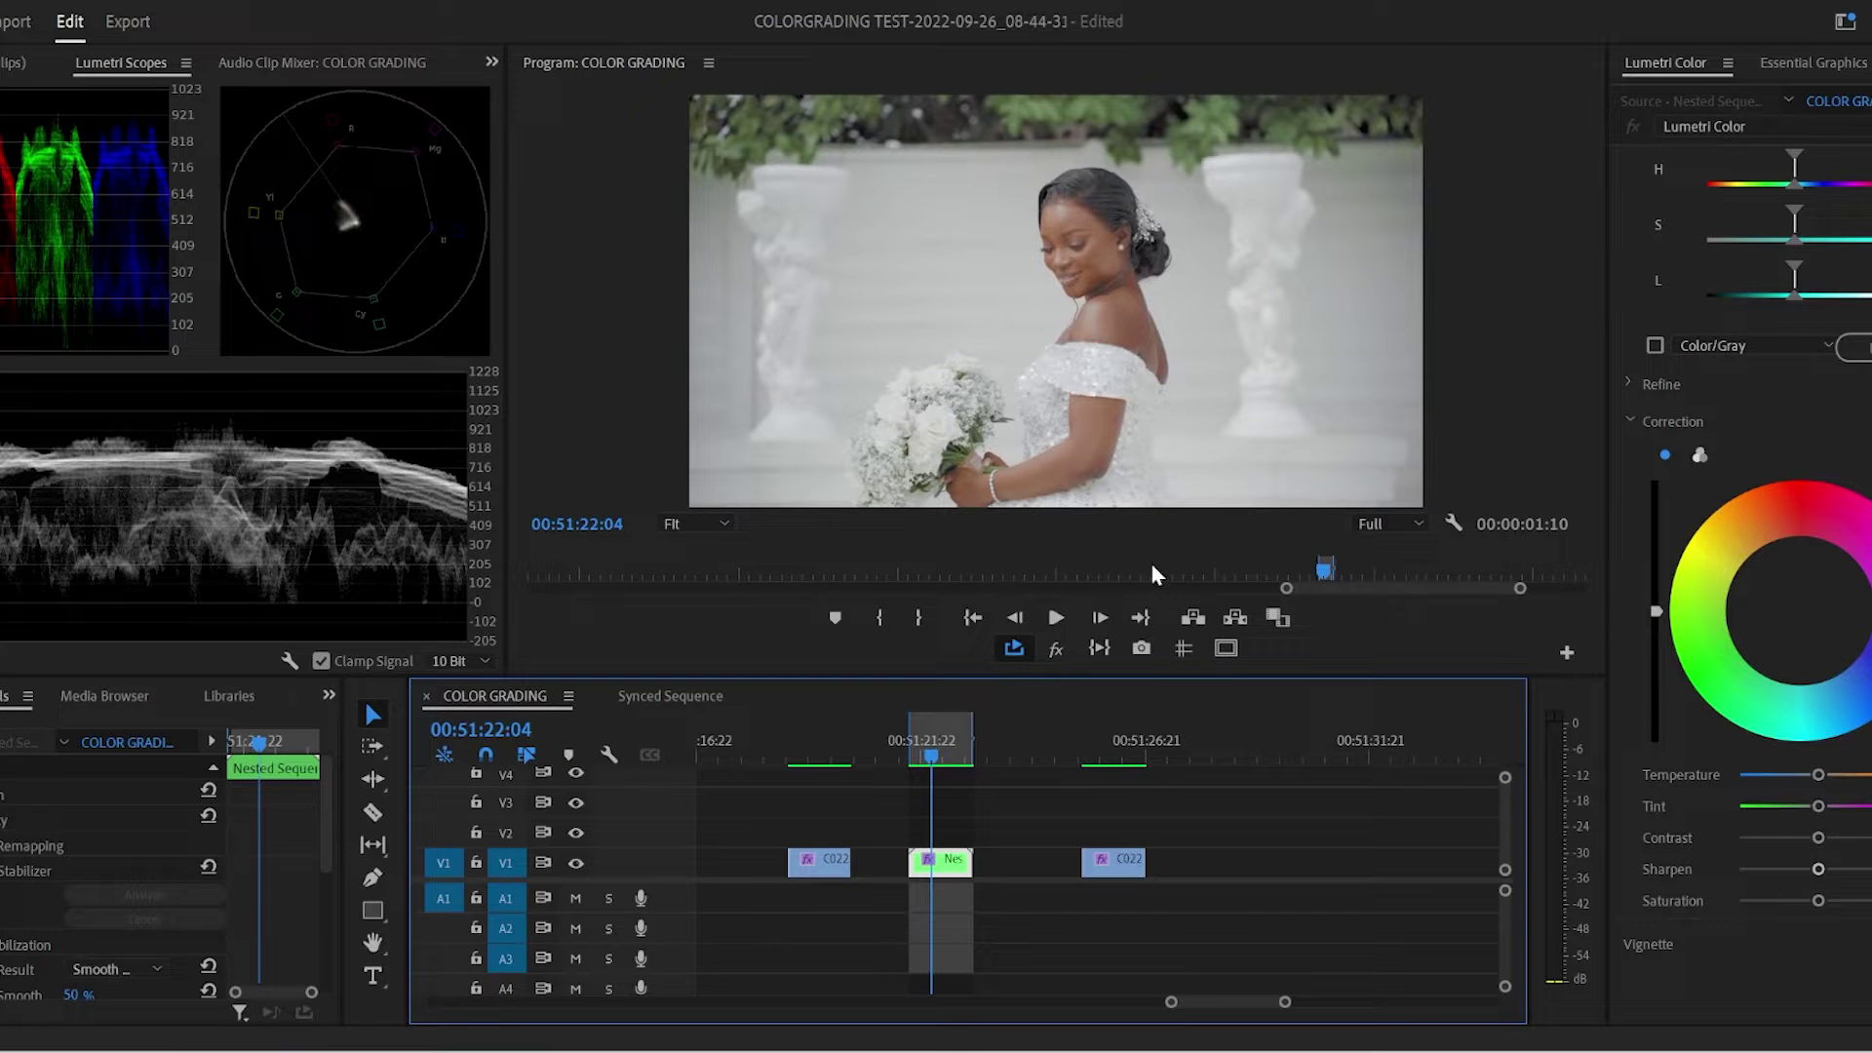
{"action": "left_click_drag", "start_coordinate": [847, 748], "coordinate": [911, 759]}
{"action": "right_click", "coordinate": [881, 860]}
- Ripple delete the gap before the Nested clip and move onto the second C0228 clip
{"action": "left_click", "coordinate": [902, 871]}
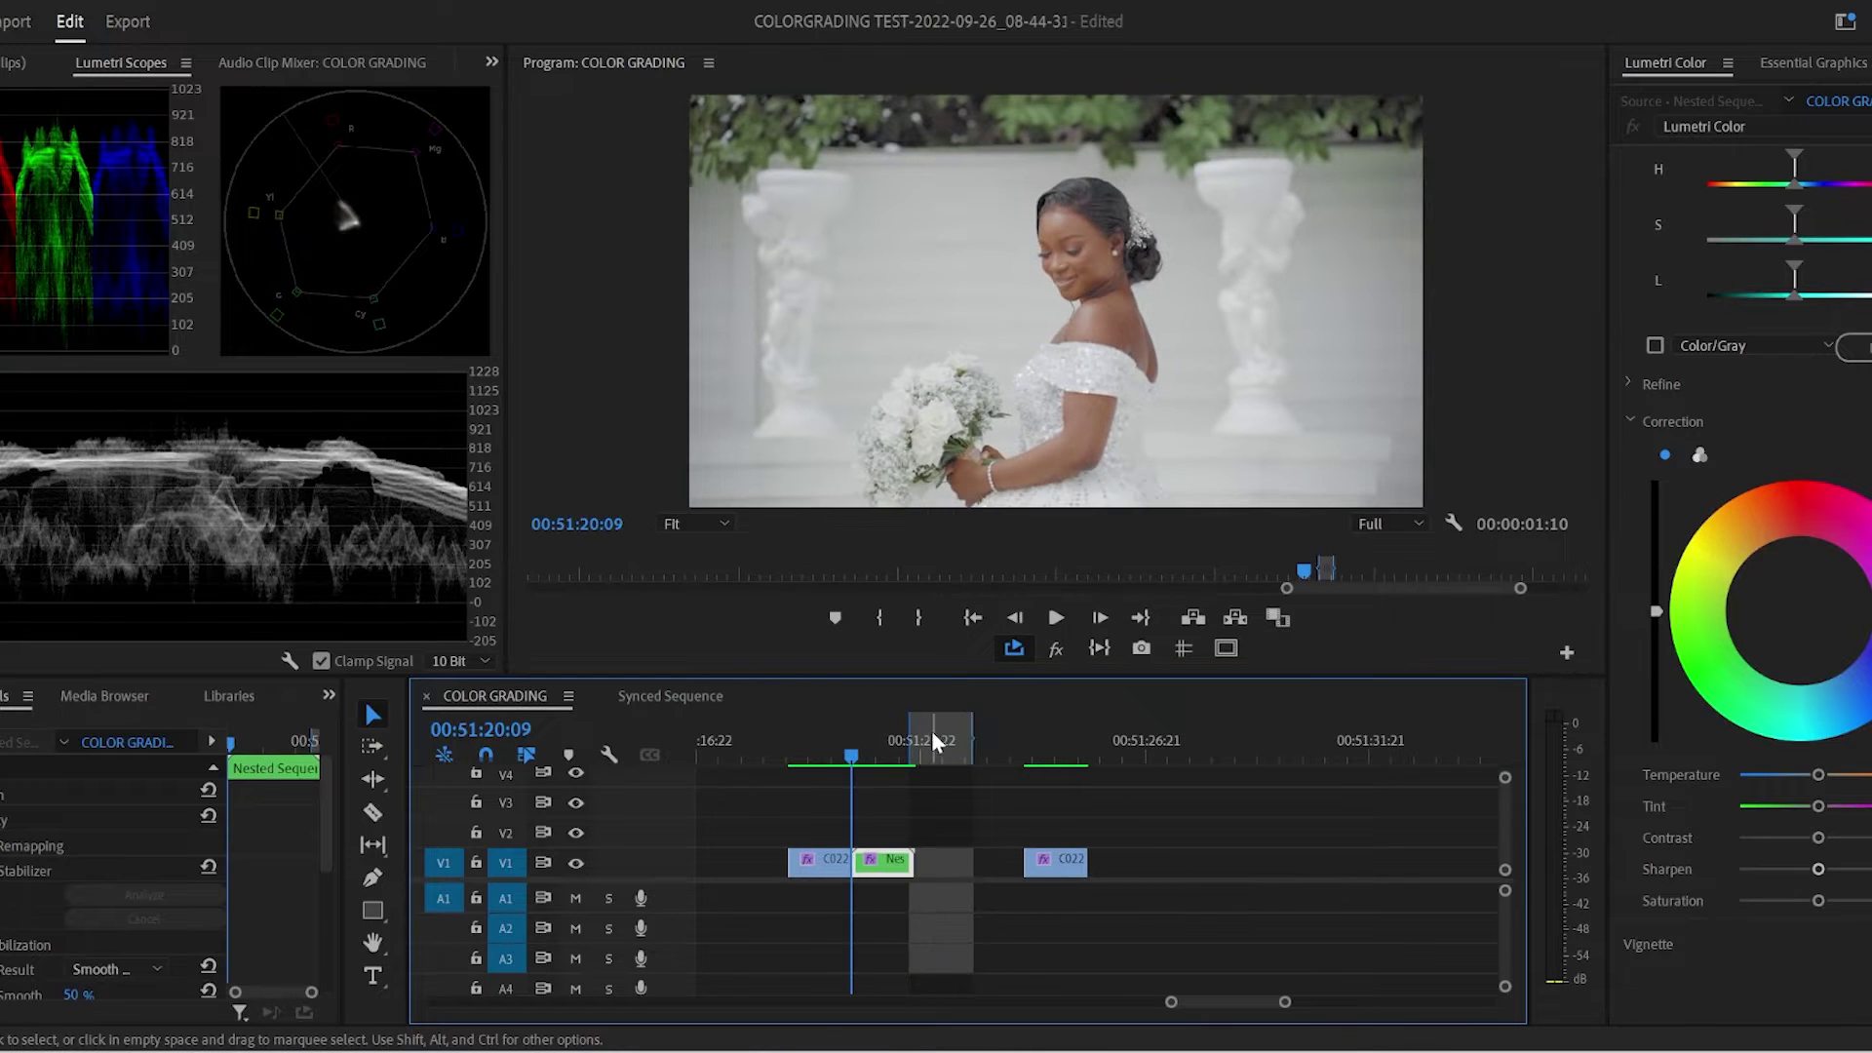
{"action": "left_click", "coordinate": [825, 746]}
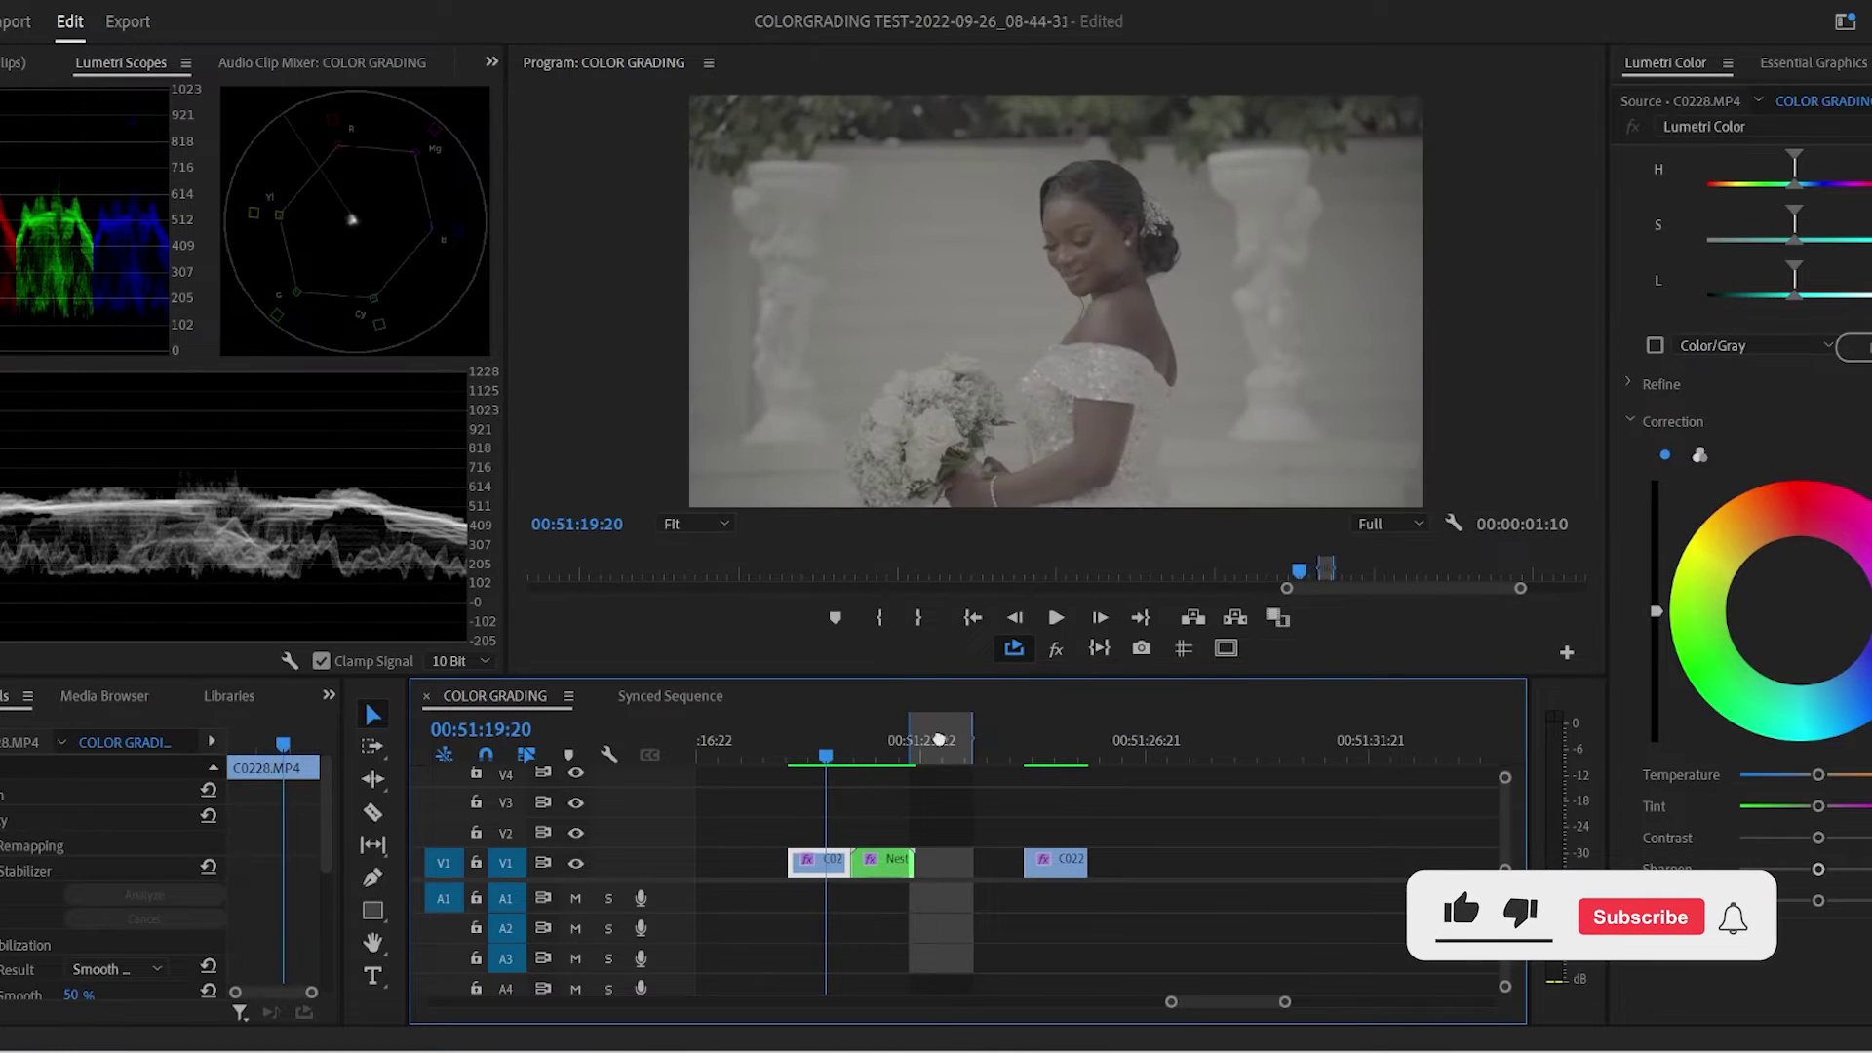
{"action": "mouse_move", "coordinate": [866, 745]}
{"action": "left_mouse_down"}
{"action": "mouse_move", "coordinate": [911, 749]}
{"action": "mouse_move", "coordinate": [833, 741]}
{"action": "mouse_move", "coordinate": [890, 756]}
{"action": "left_mouse_up"}
{"action": "left_click_drag", "start_coordinate": [1069, 763], "coordinate": [1039, 757]}
- Switch off the ENVIRONMENT and SKIN Lumetri layers and show the BASE layer's settings
{"action": "left_click", "coordinate": [1774, 131]}
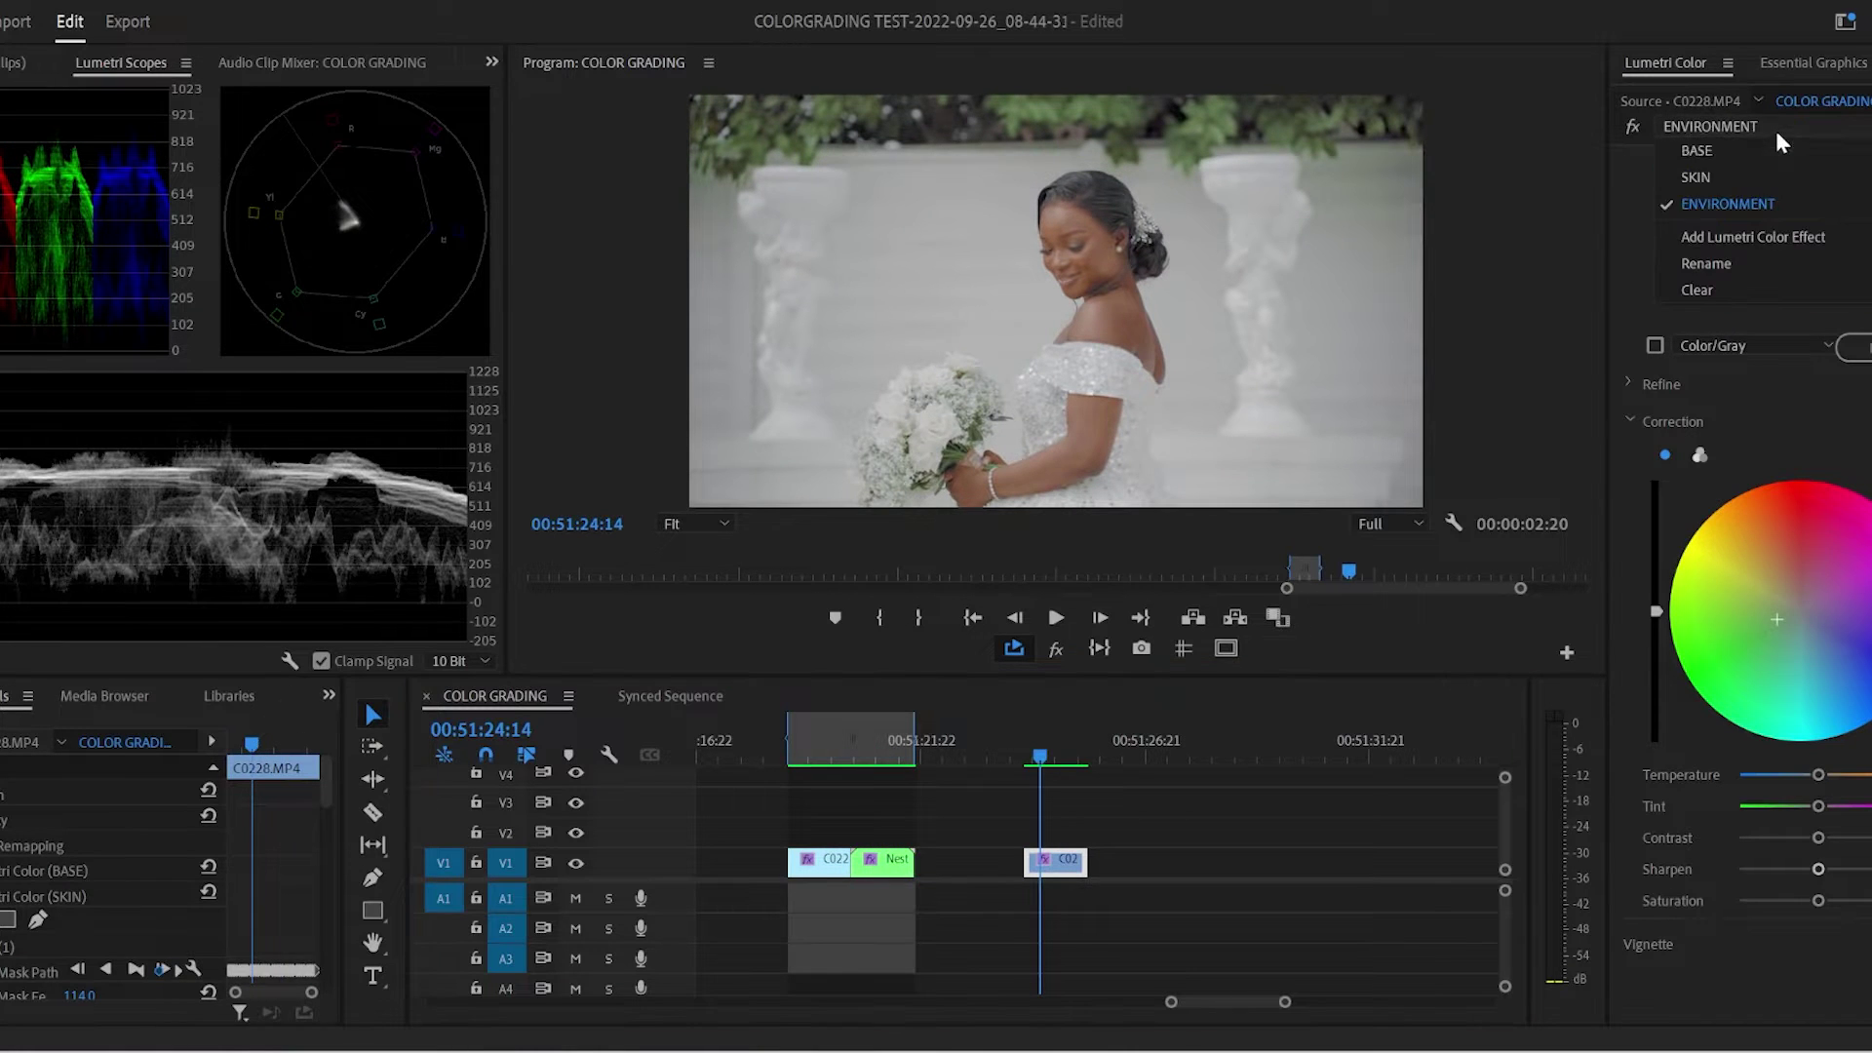
{"action": "left_click", "coordinate": [1672, 196]}
{"action": "left_click", "coordinate": [1719, 136]}
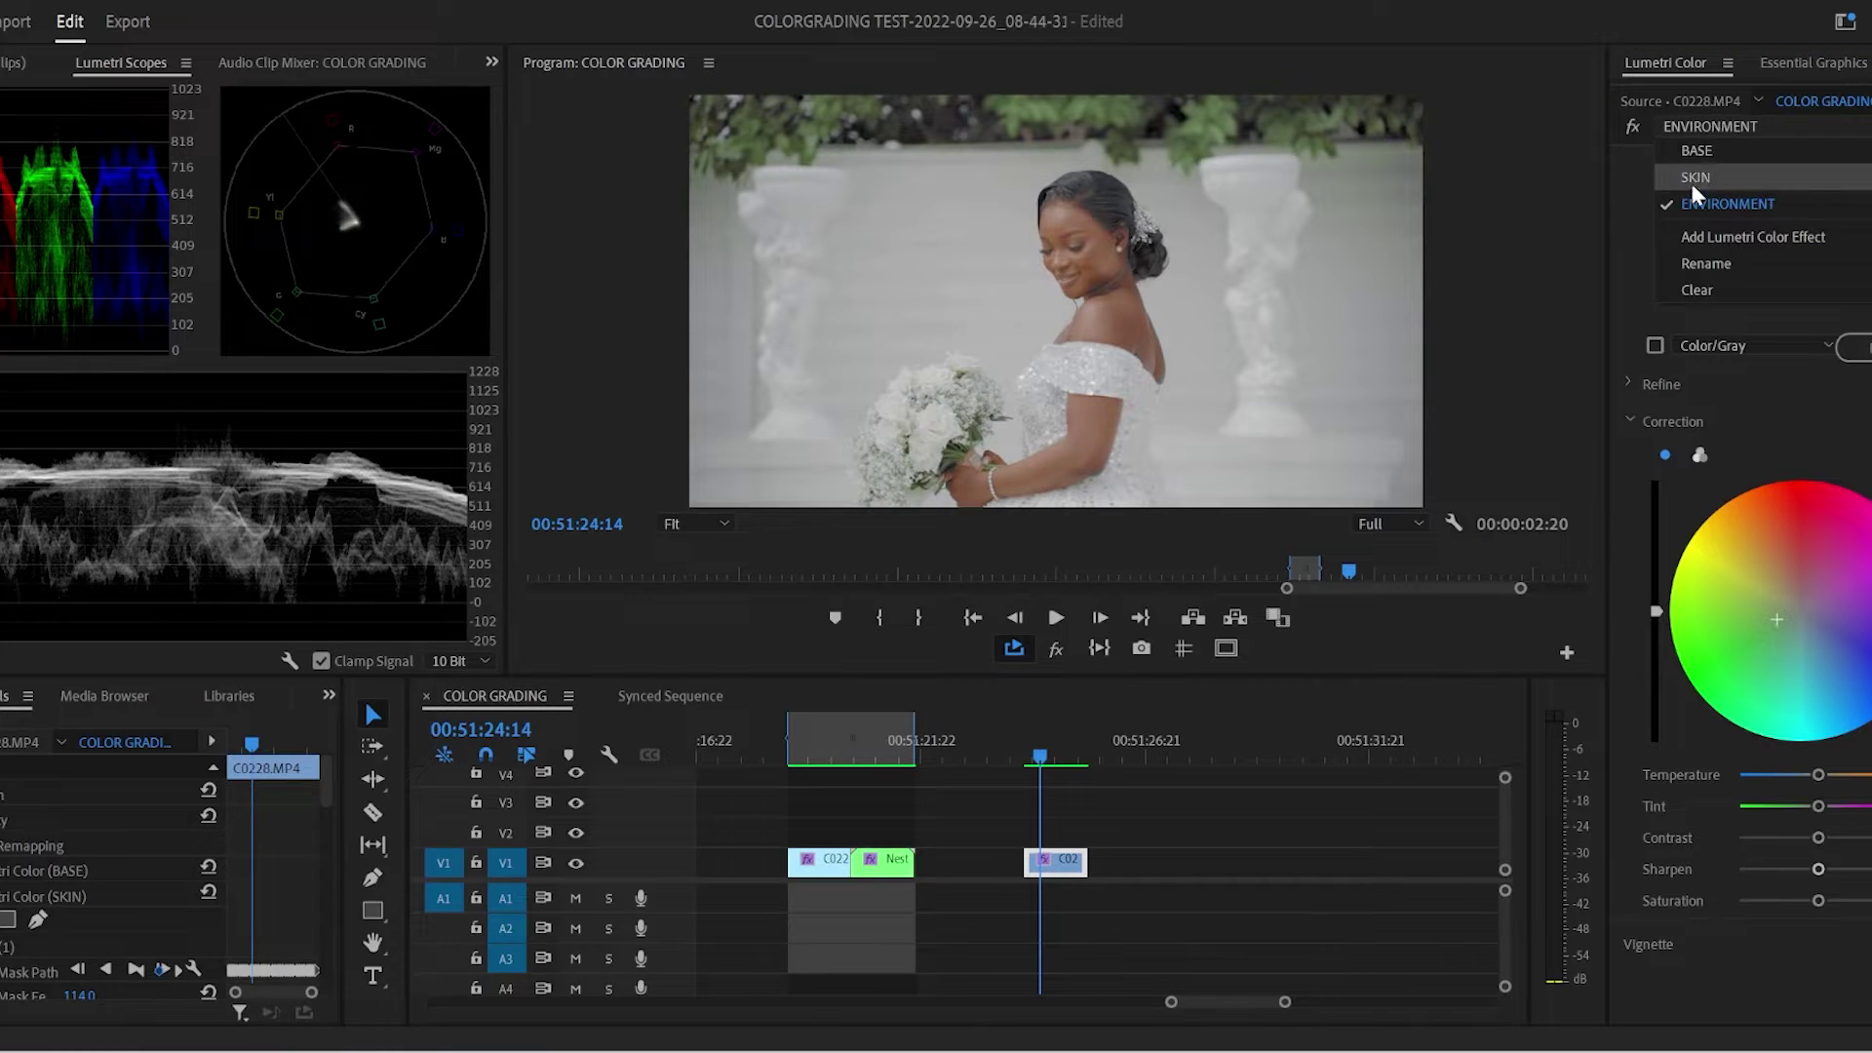
{"action": "key", "text": "Escape"}
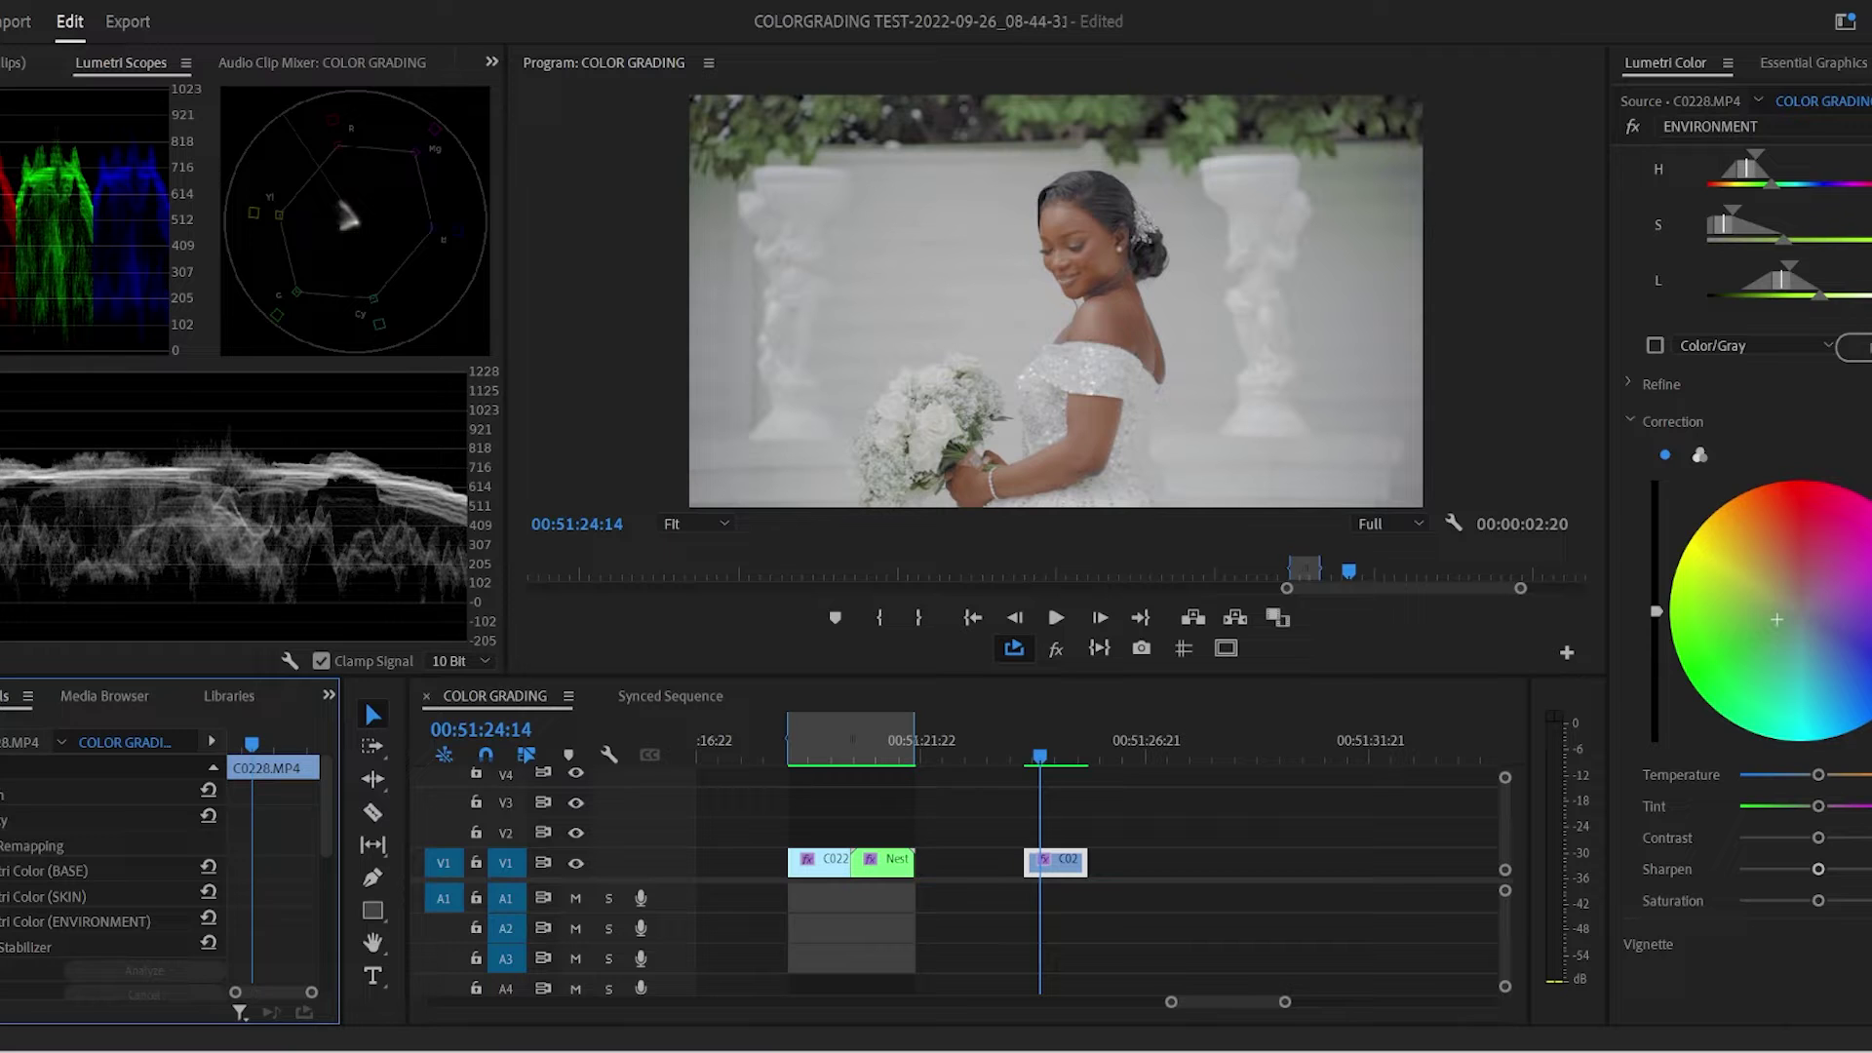
{"action": "left_click", "coordinate": [3, 921]}
{"action": "left_click", "coordinate": [3, 896]}
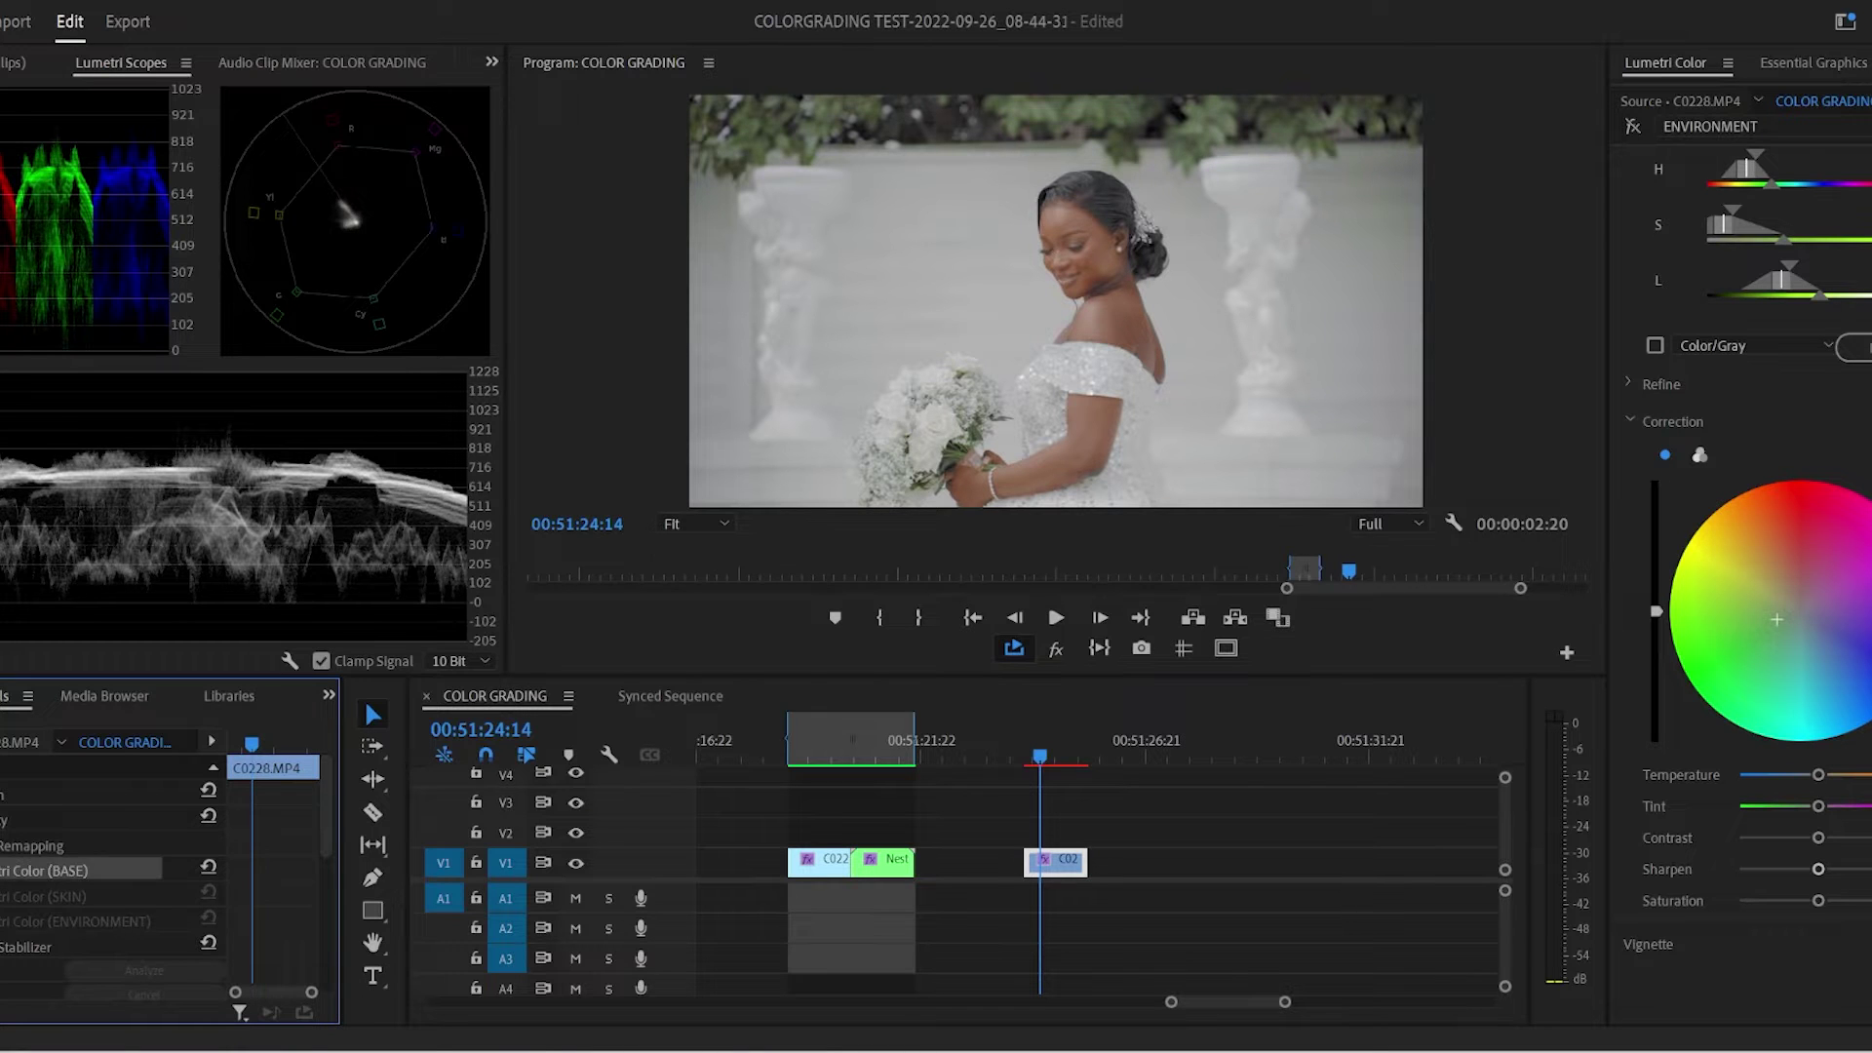
{"action": "left_click", "coordinate": [1716, 127]}
{"action": "left_click", "coordinate": [1695, 151]}
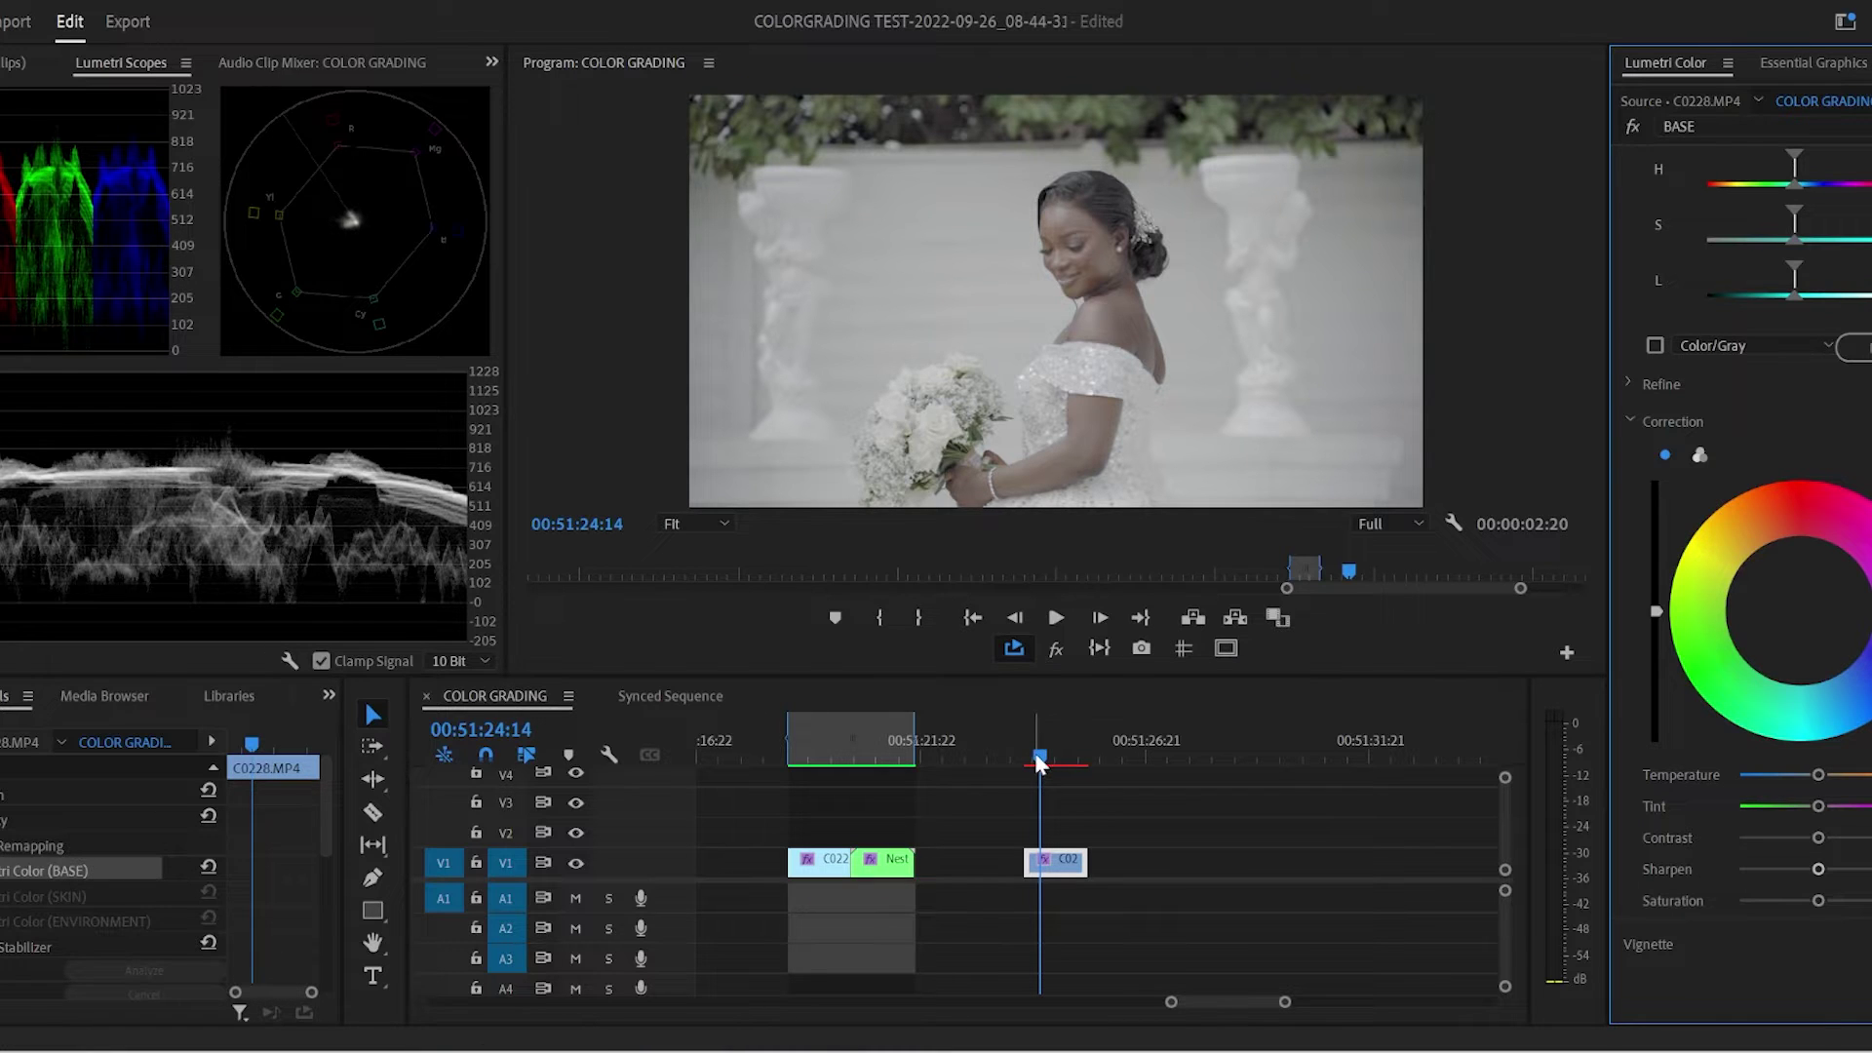
- Compare the second C0228 clip with and without the BASE grade, leaving BASE on
{"action": "left_click", "coordinate": [113, 858]}
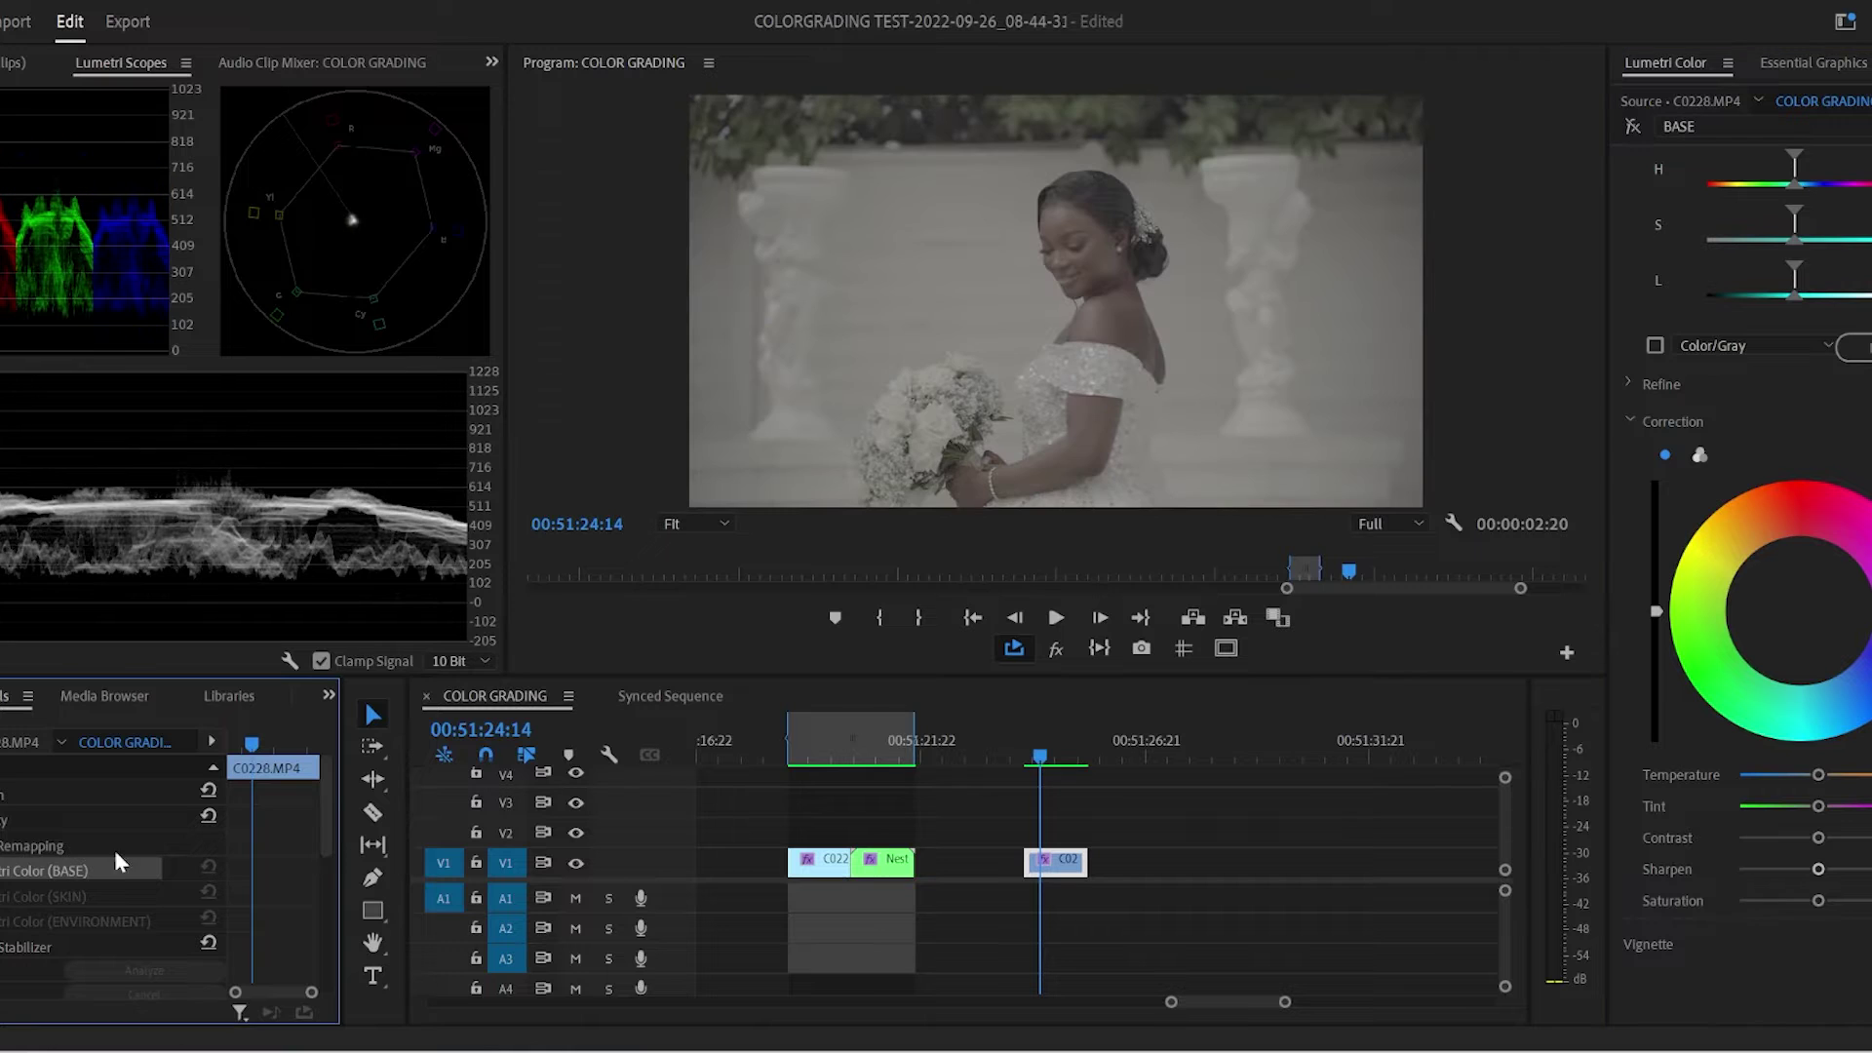
{"action": "left_click", "coordinate": [1048, 760]}
{"action": "left_click_drag", "start_coordinate": [1052, 764], "coordinate": [1056, 763]}
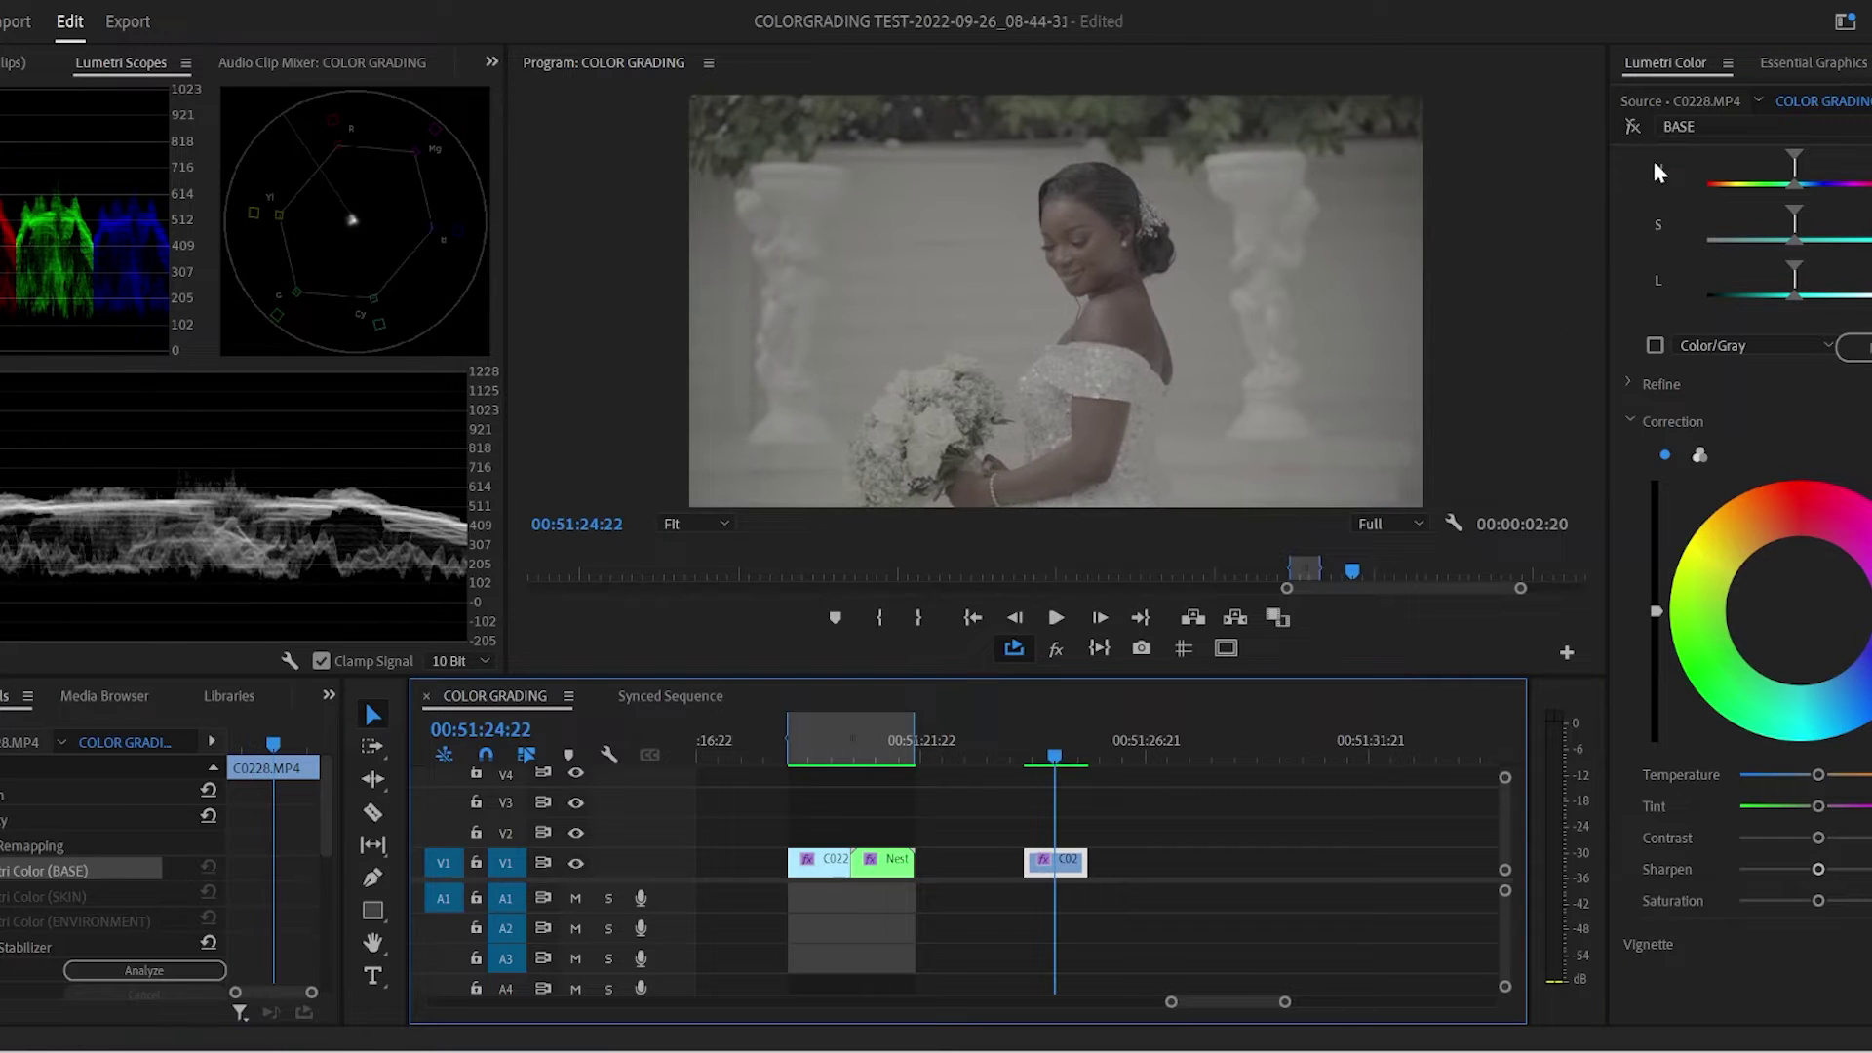
{"action": "left_click", "coordinate": [1634, 125]}
{"action": "scroll", "coordinate": [1683, 273], "scroll_direction": "up", "scroll_amount": 3}
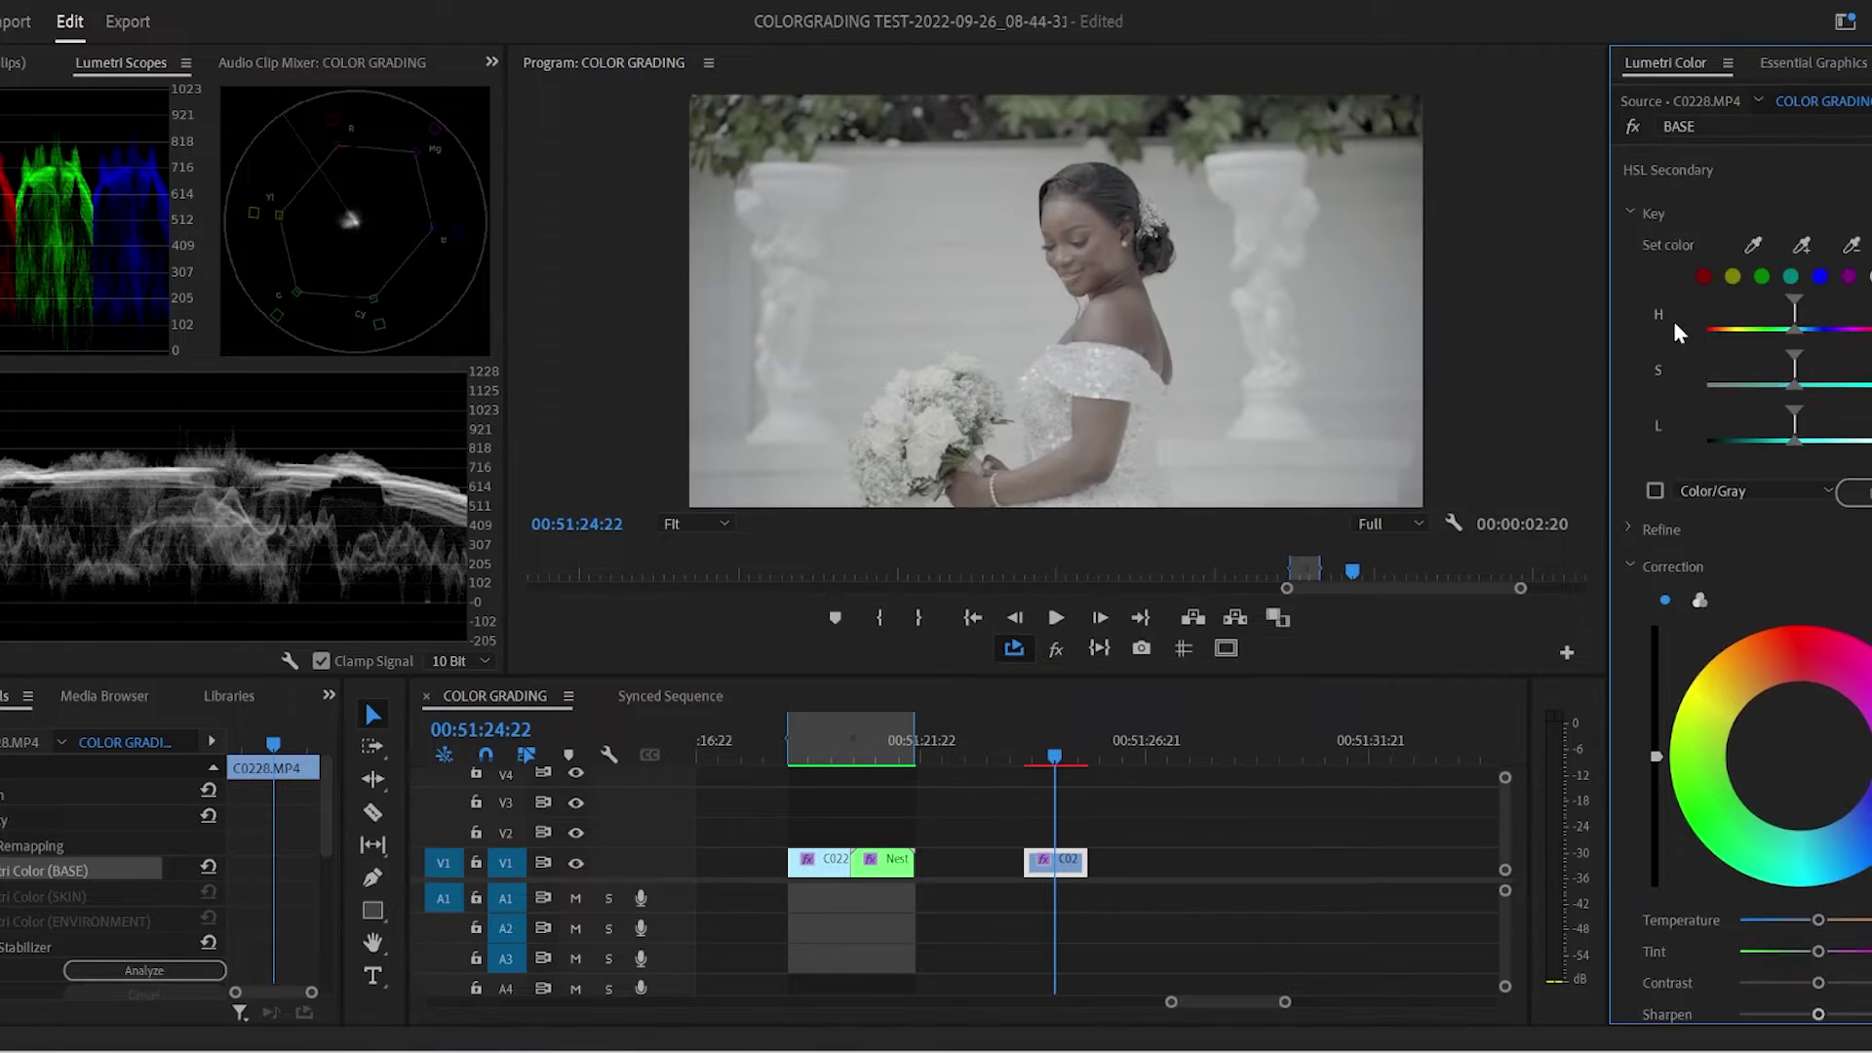
{"action": "scroll", "coordinate": [1675, 331], "scroll_direction": "up", "scroll_amount": 2}
- Collapse the Key settings, then expand and review the BASE layer's Curves before collapsing them
{"action": "left_click", "coordinate": [1704, 122]}
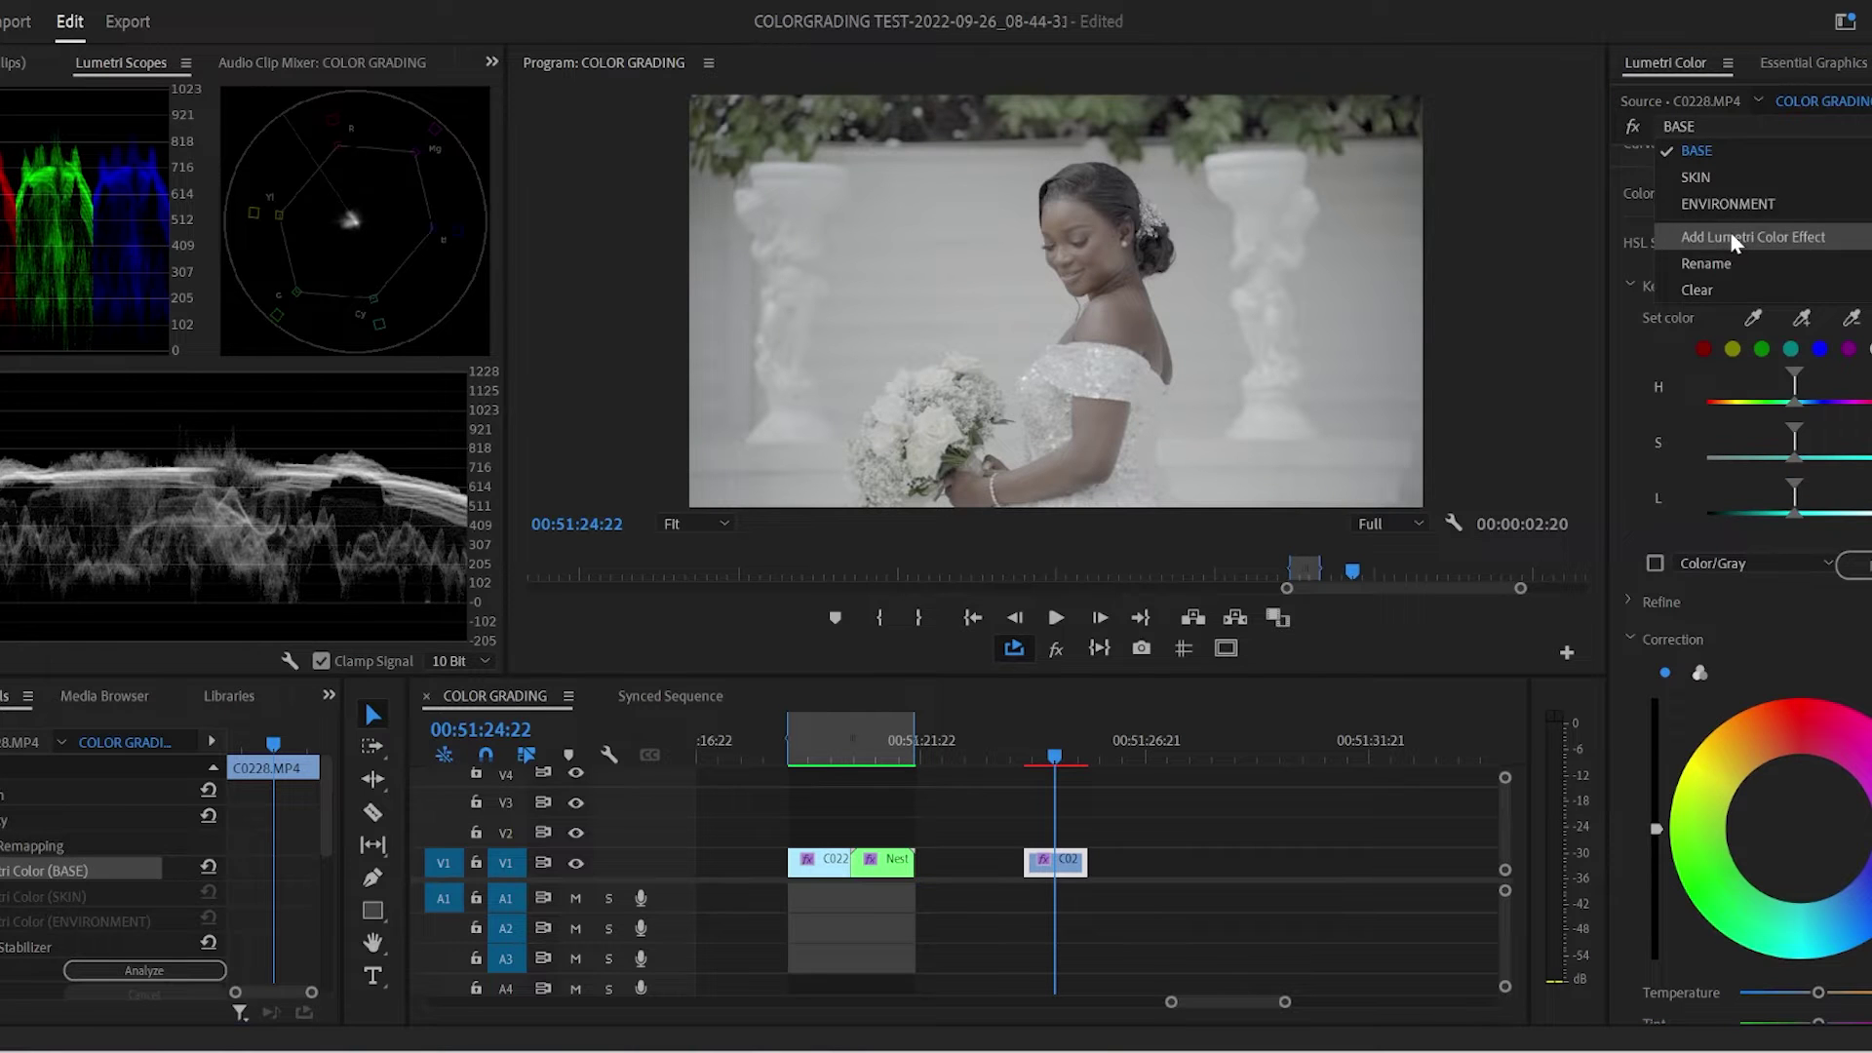
{"action": "left_click", "coordinate": [1628, 363]}
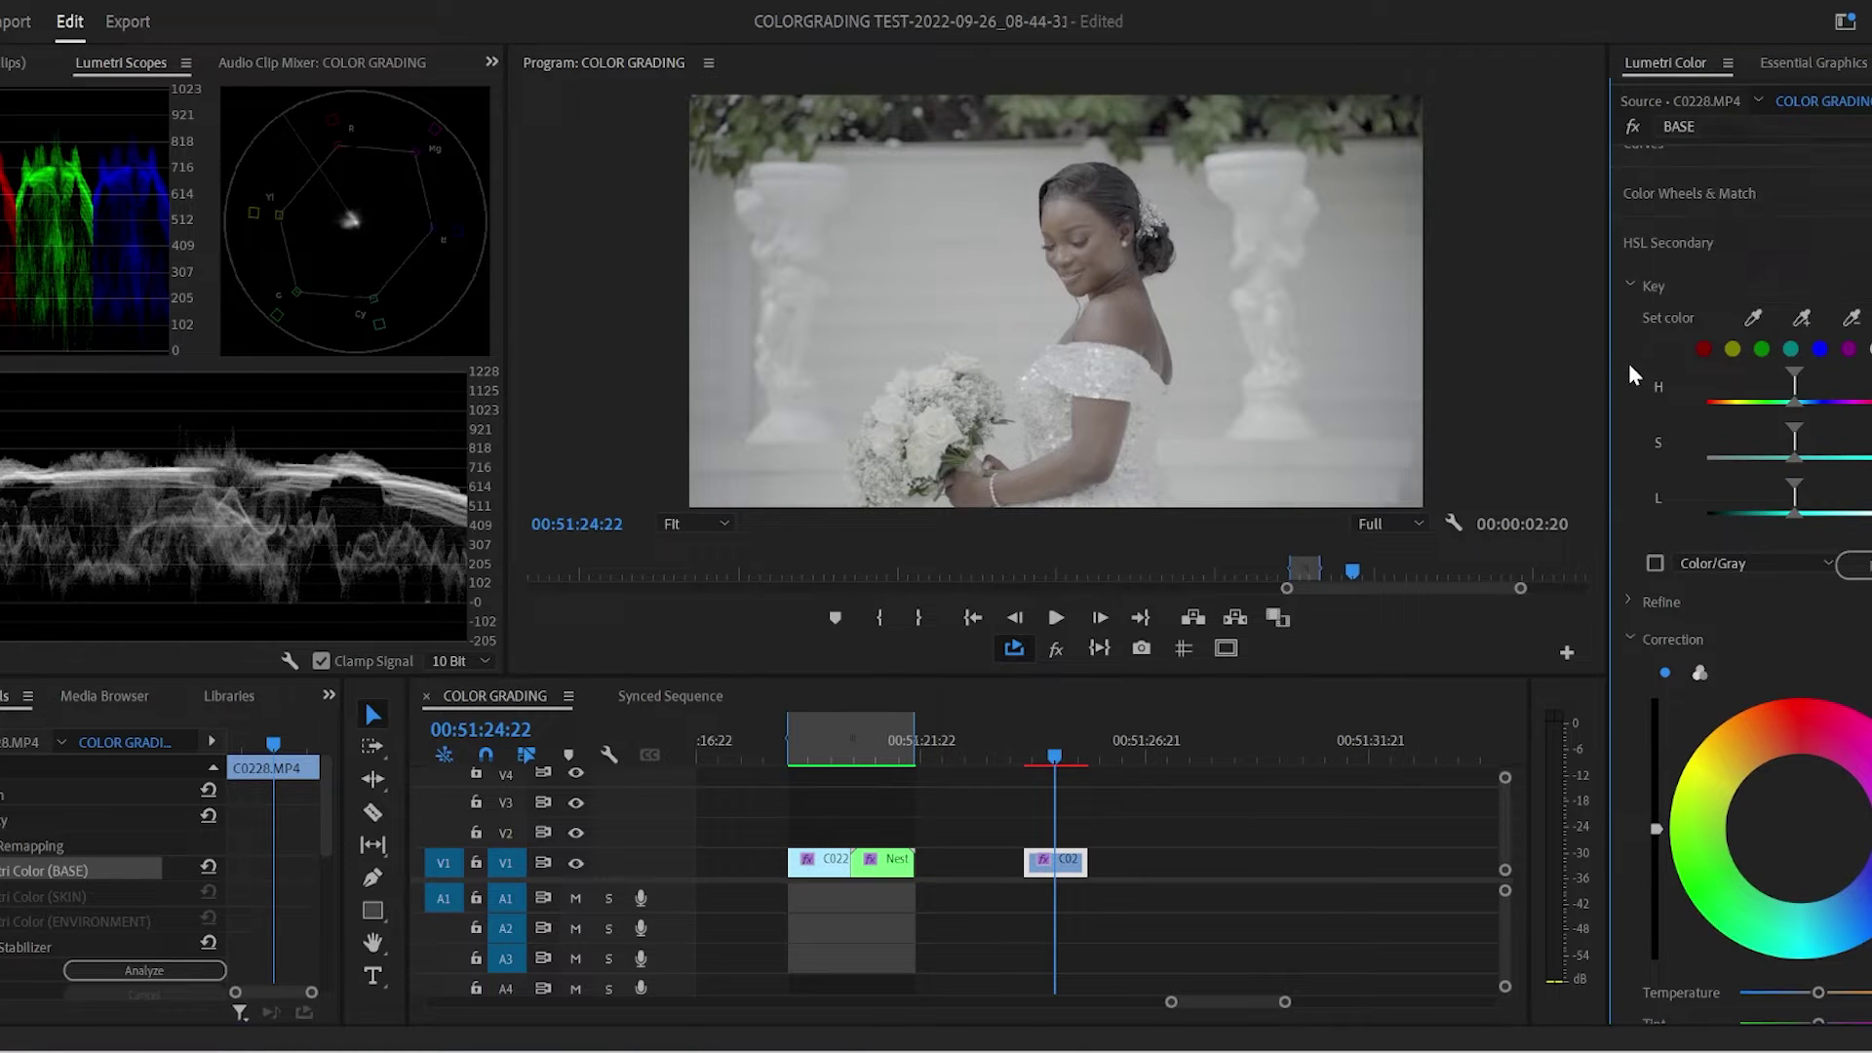
{"action": "left_click", "coordinate": [1629, 285]}
{"action": "scroll", "coordinate": [1654, 314], "scroll_direction": "up", "scroll_amount": 1}
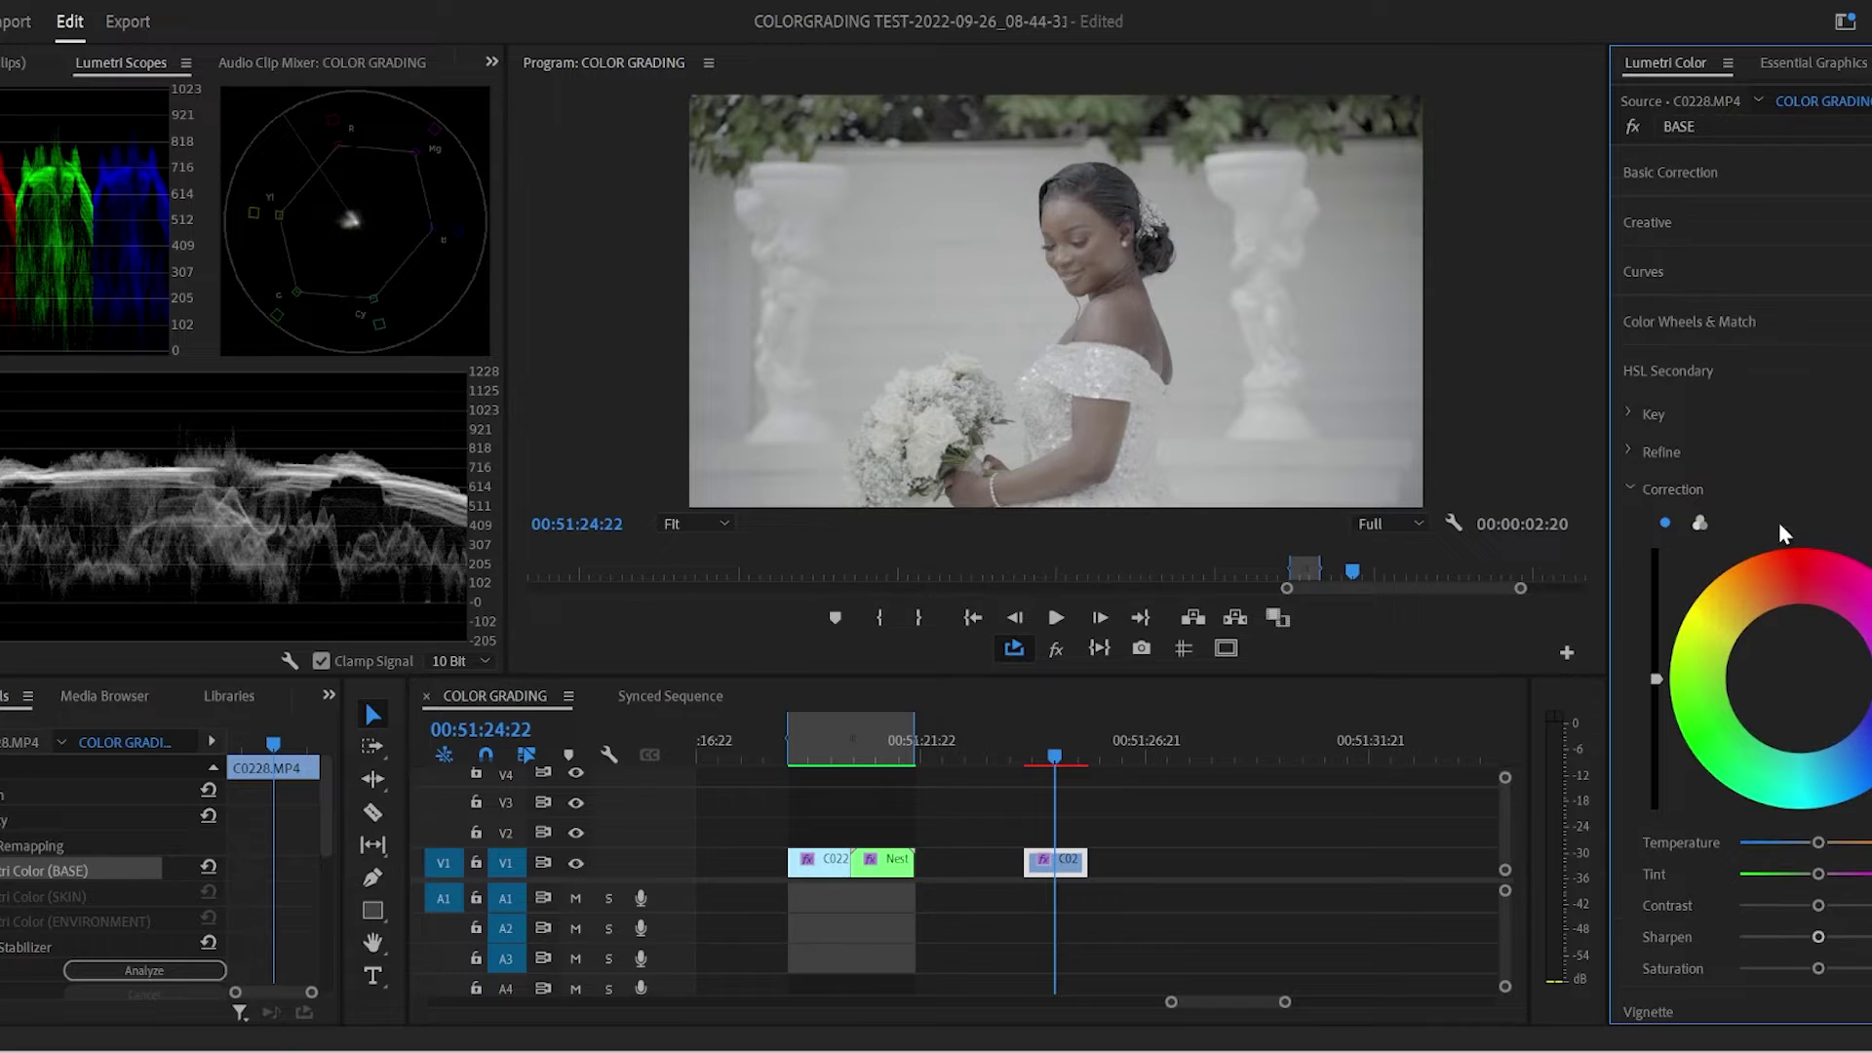
{"action": "left_click", "coordinate": [1692, 264]}
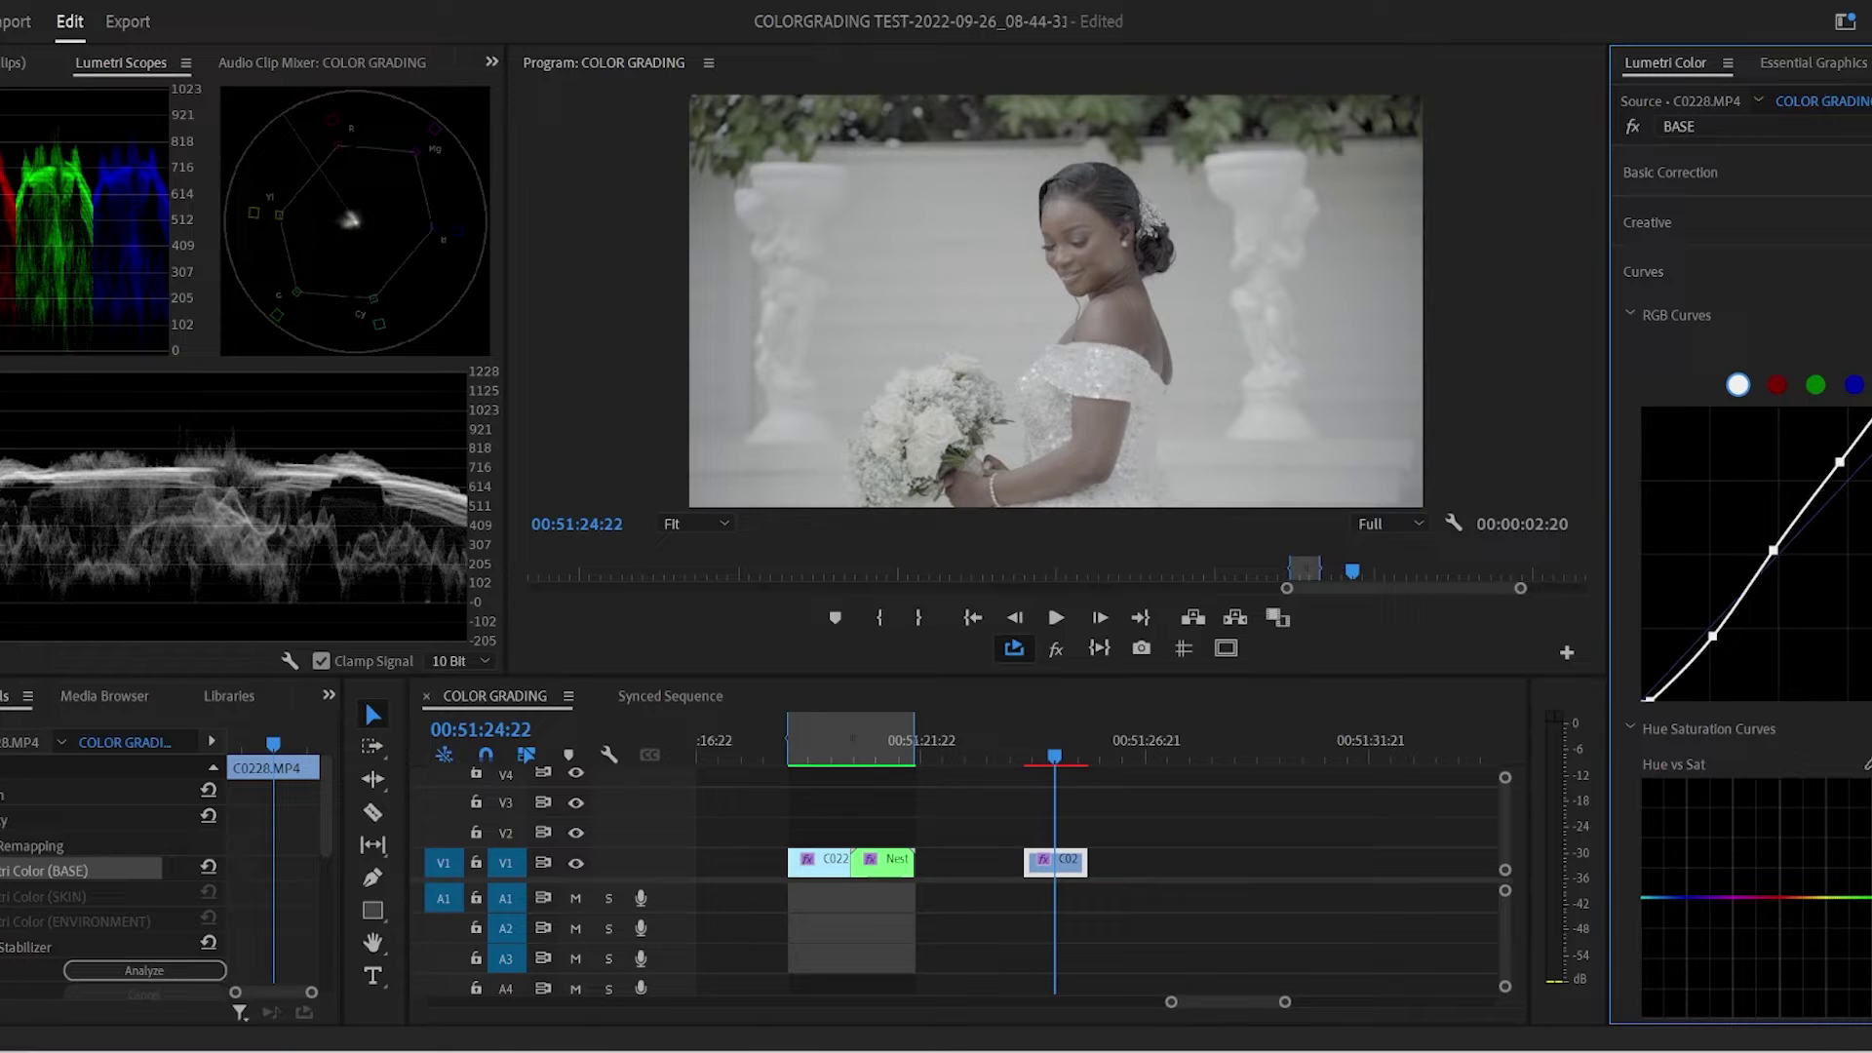
{"action": "left_click", "coordinate": [1694, 277]}
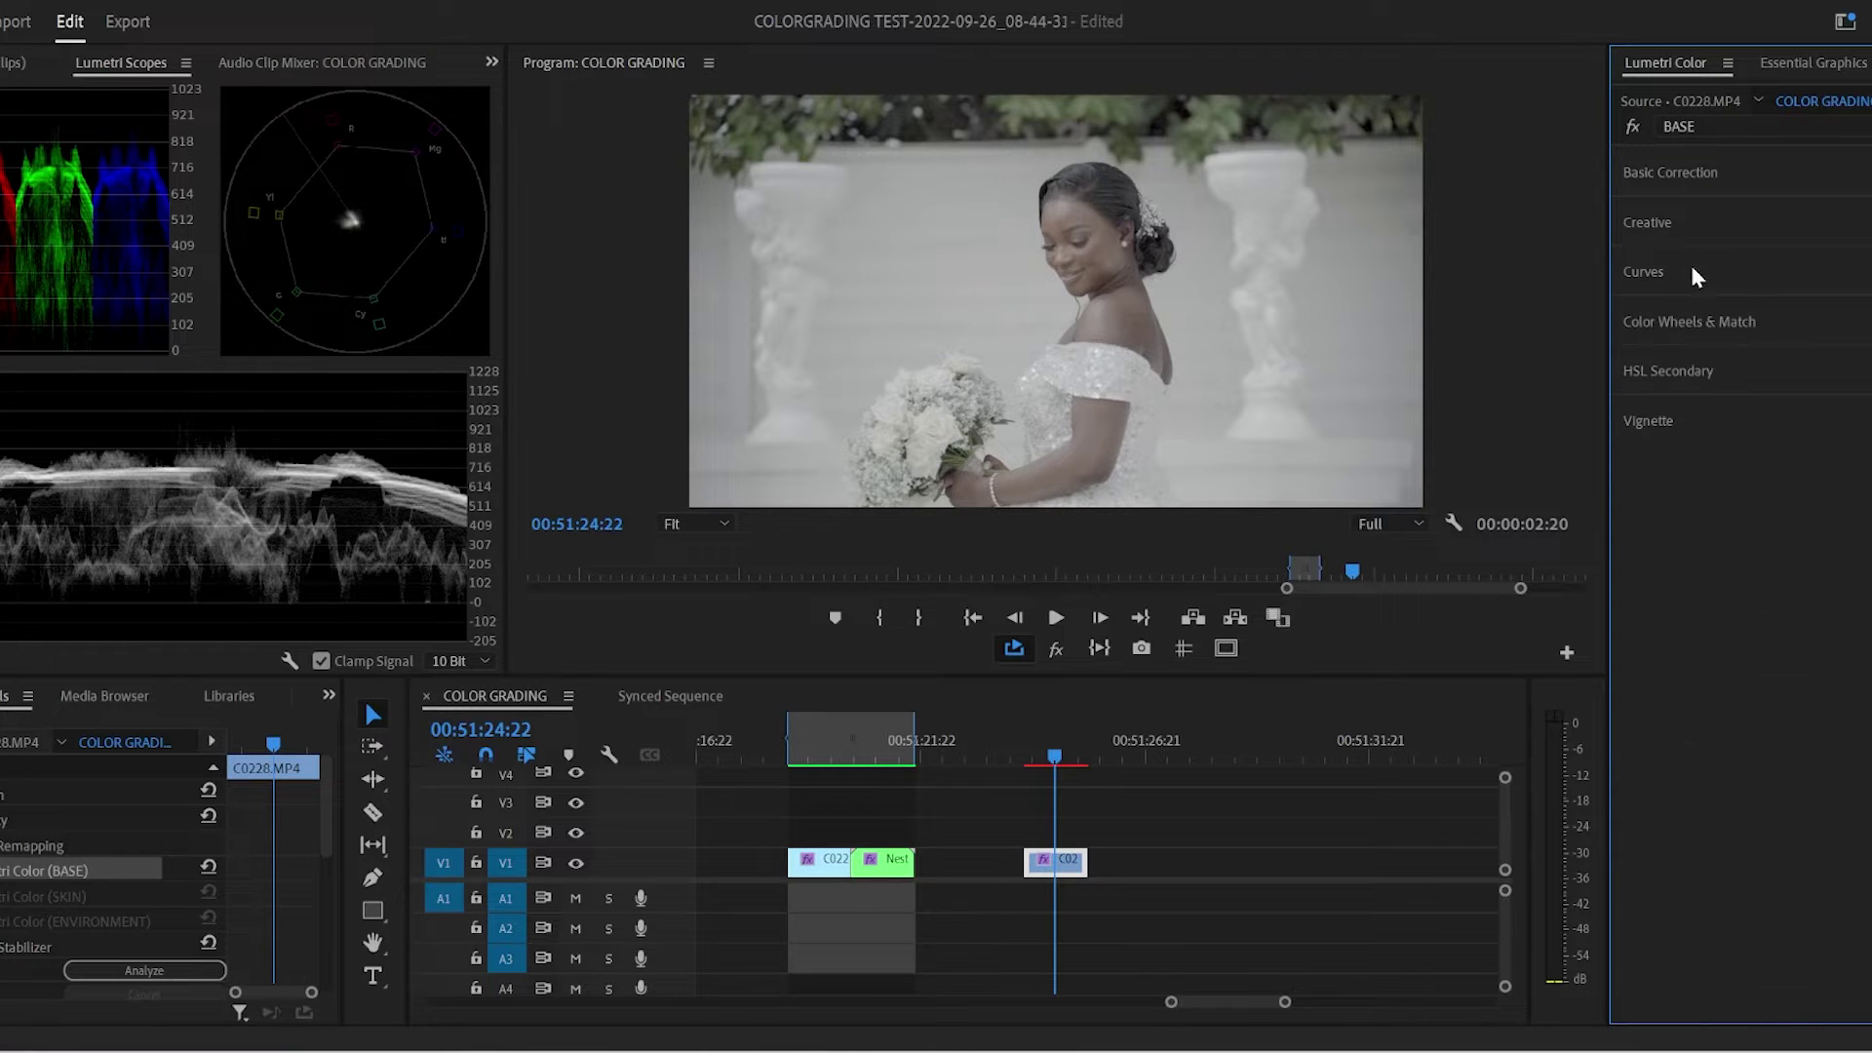
{"action": "left_click", "coordinate": [1772, 181]}
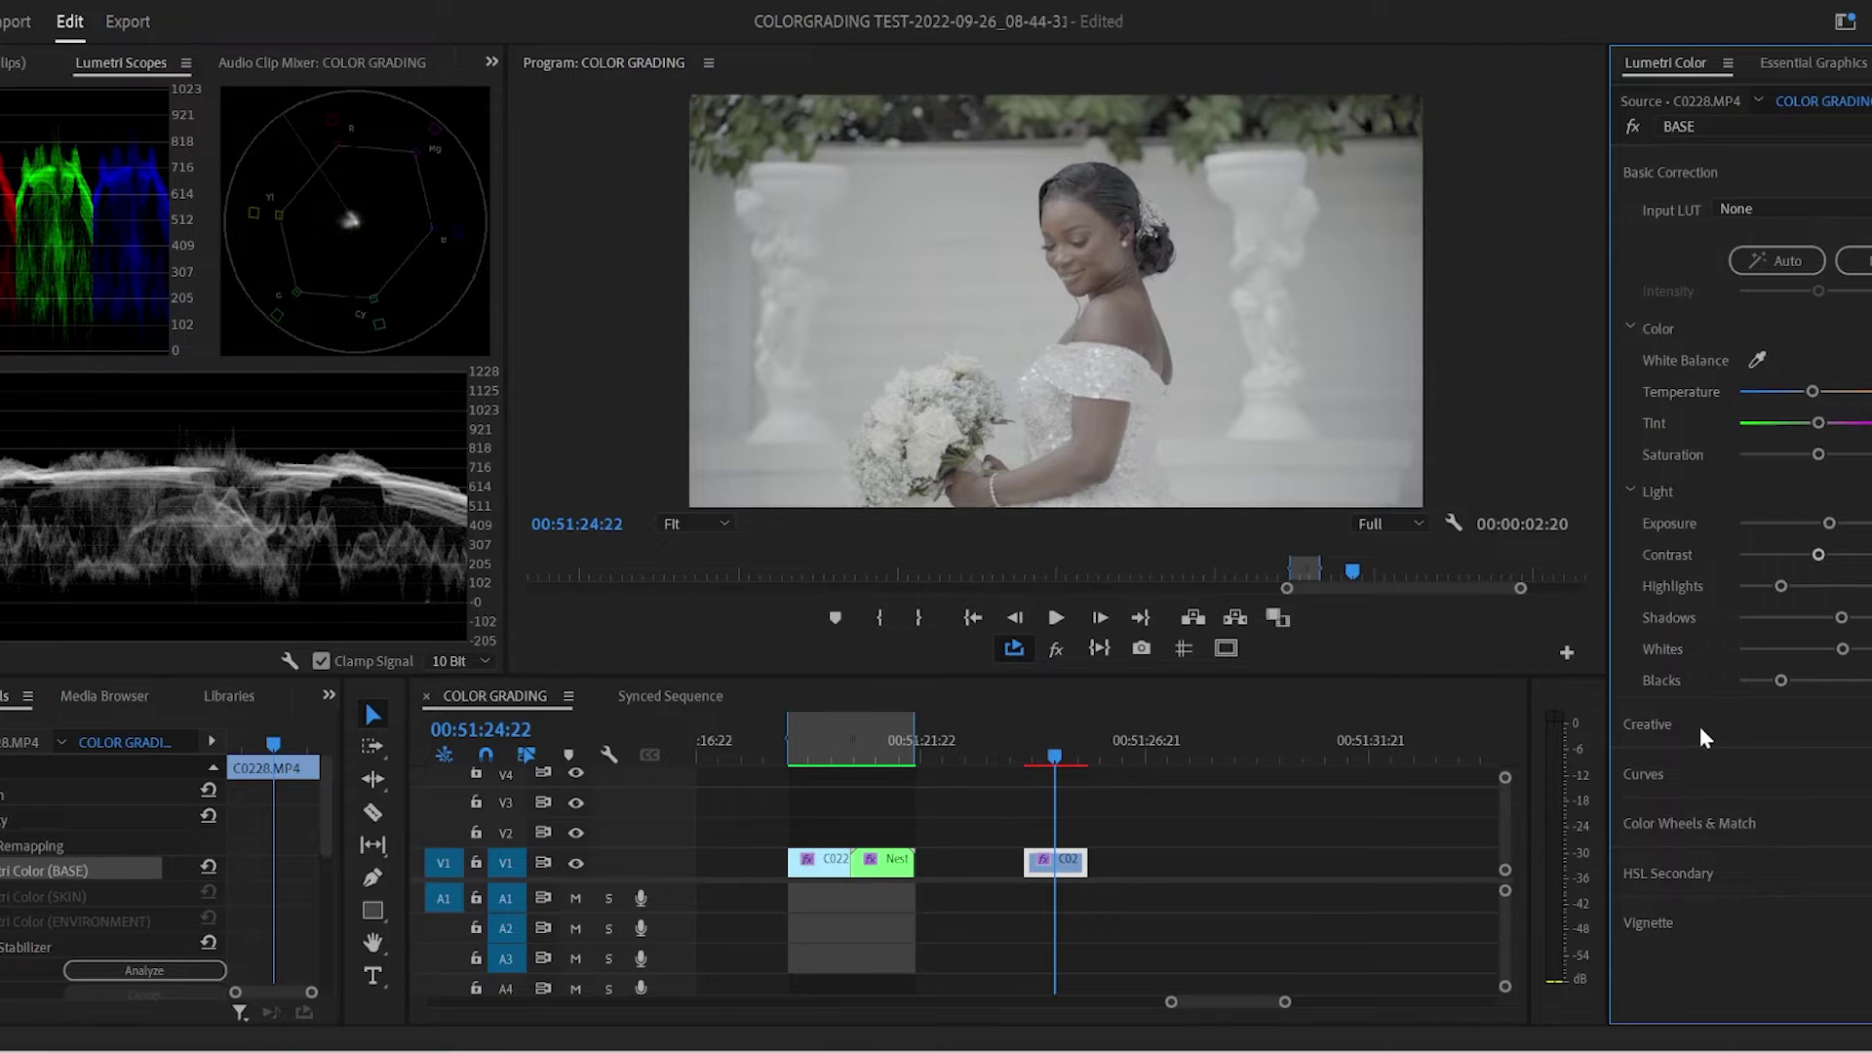
{"action": "left_click", "coordinate": [1773, 170]}
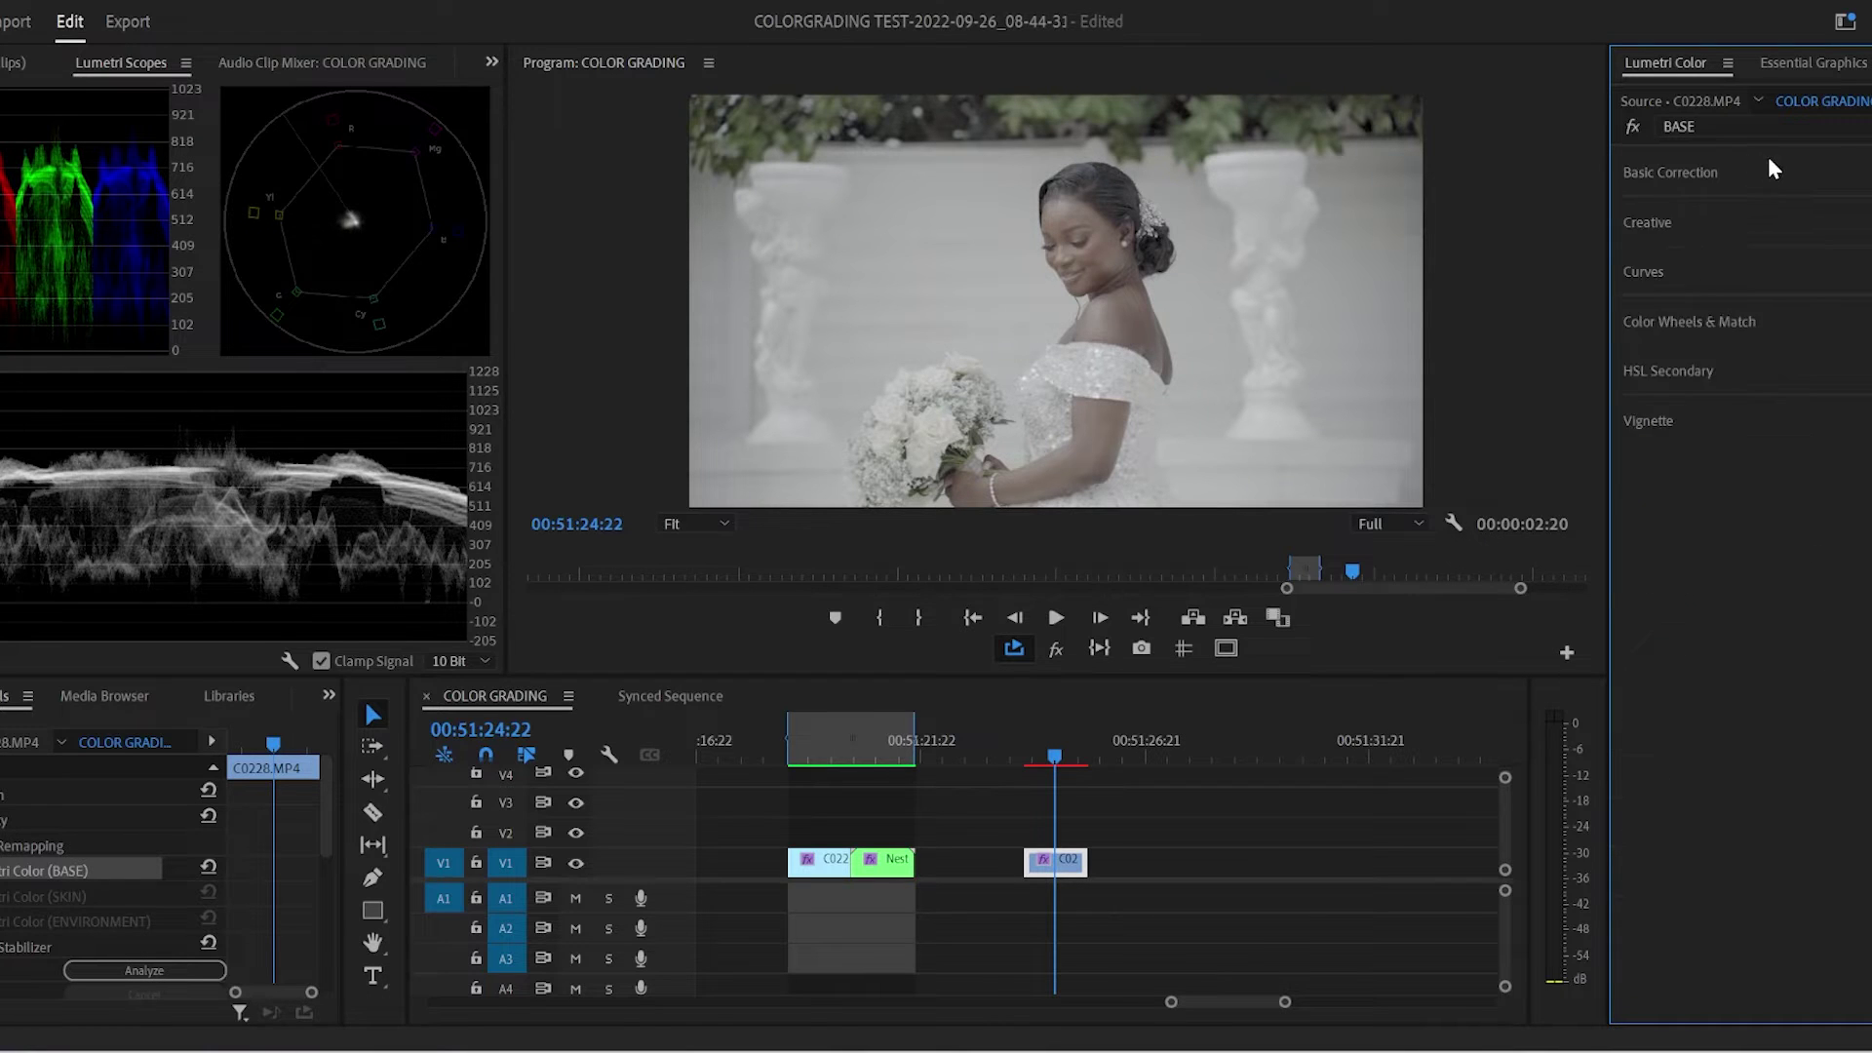
- Bypass and re-enable the BASE grade for a before/after, then open the Lumetri layer list
{"action": "left_click", "coordinate": [1634, 128]}
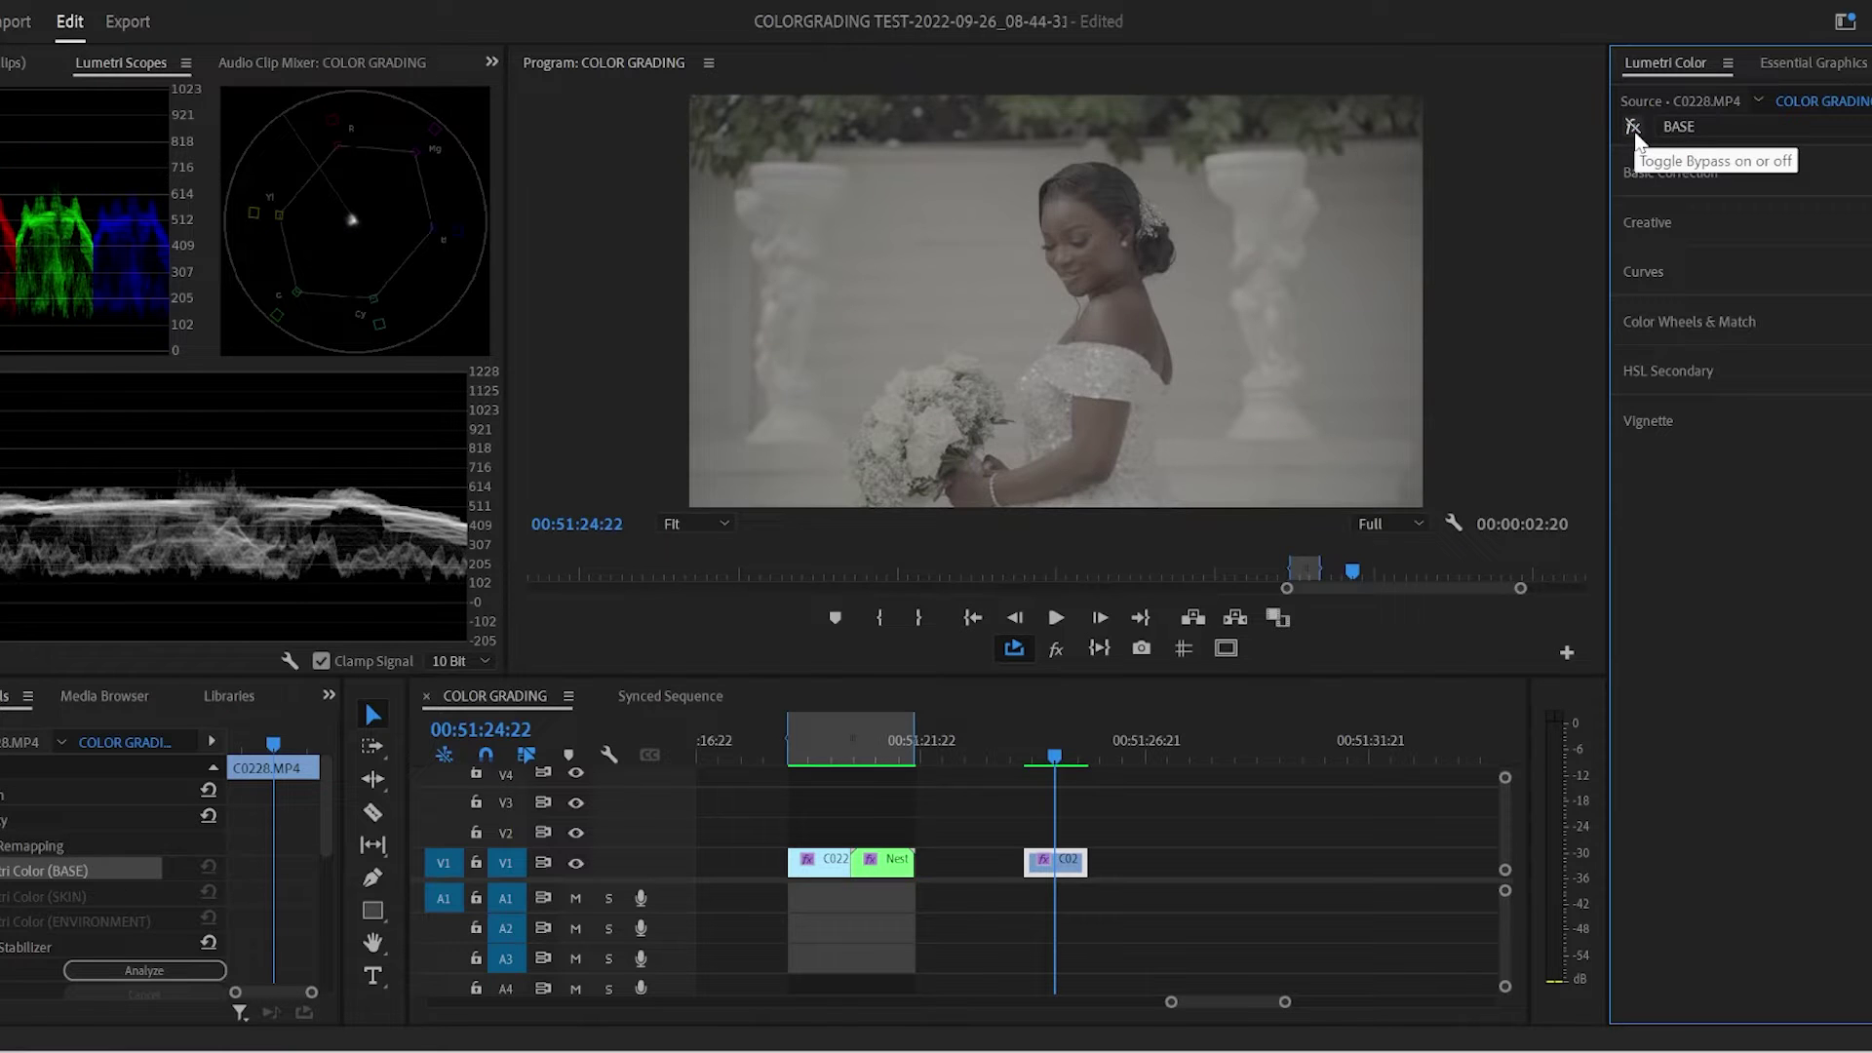
{"action": "left_click", "coordinate": [1634, 128]}
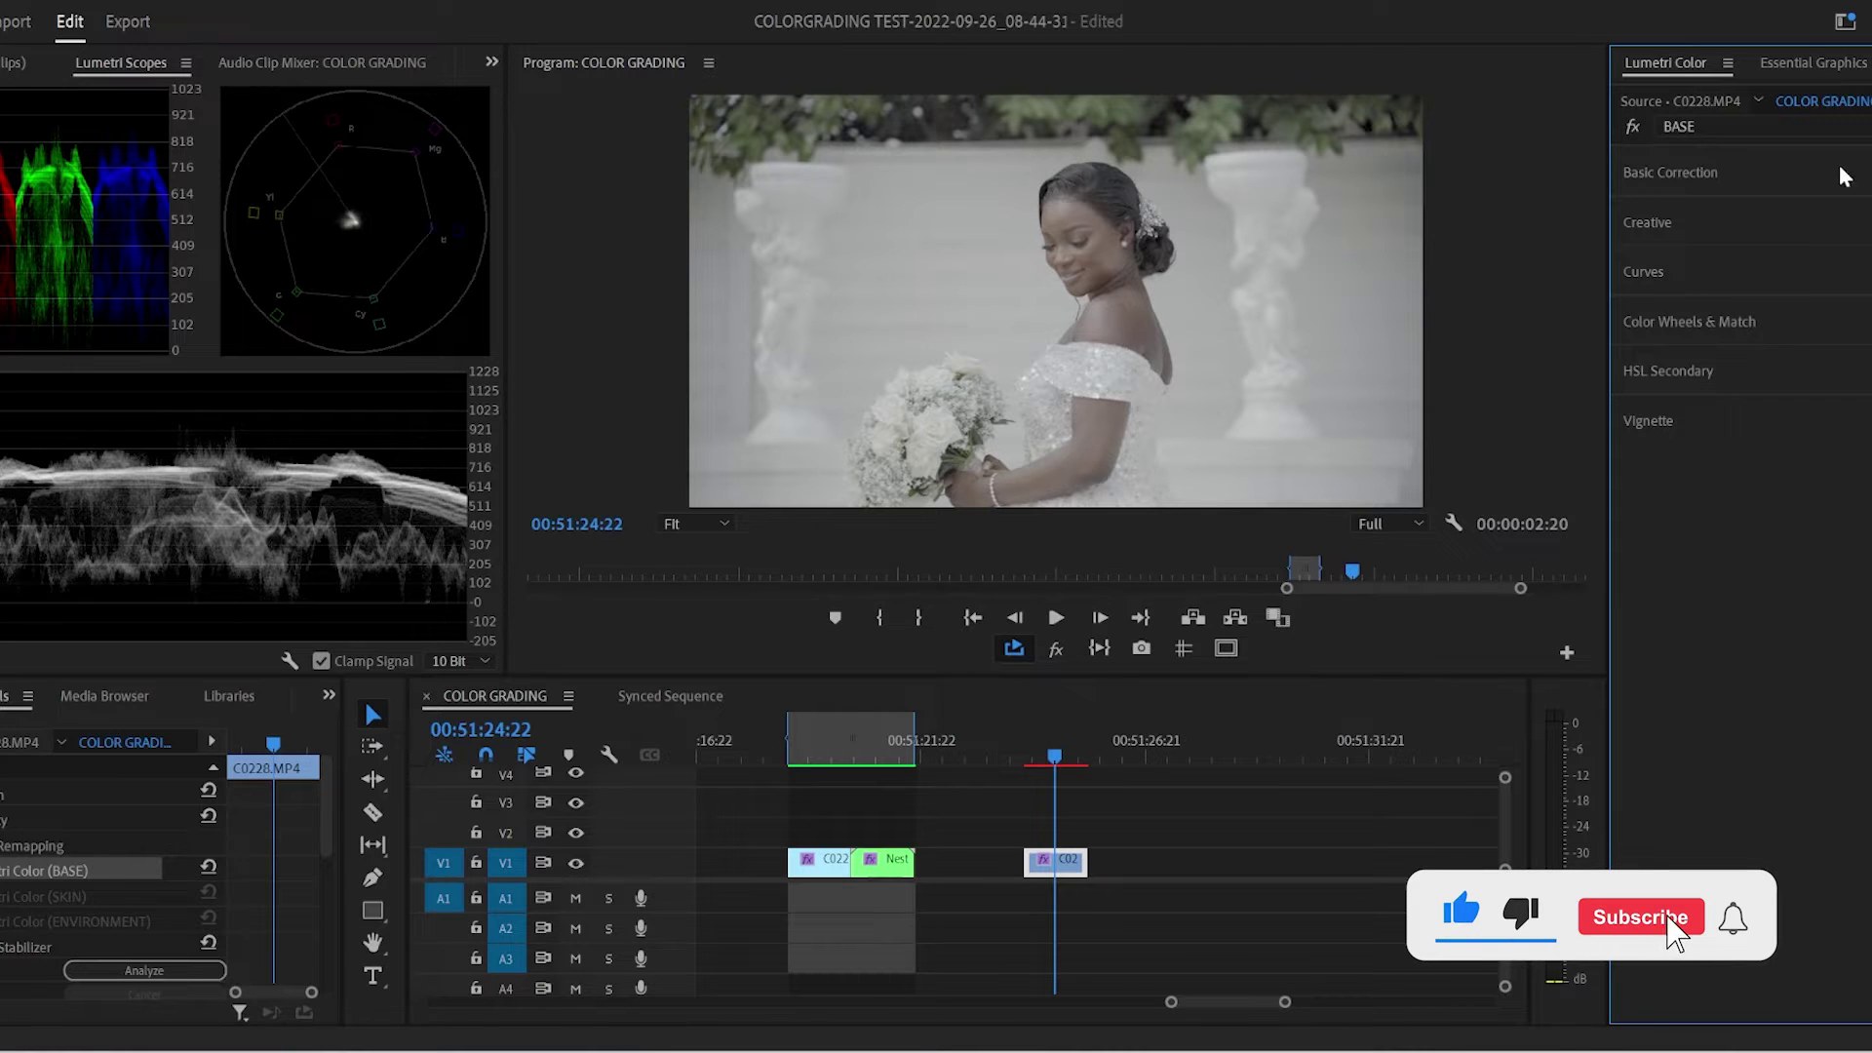
{"action": "left_click", "coordinate": [1731, 137]}
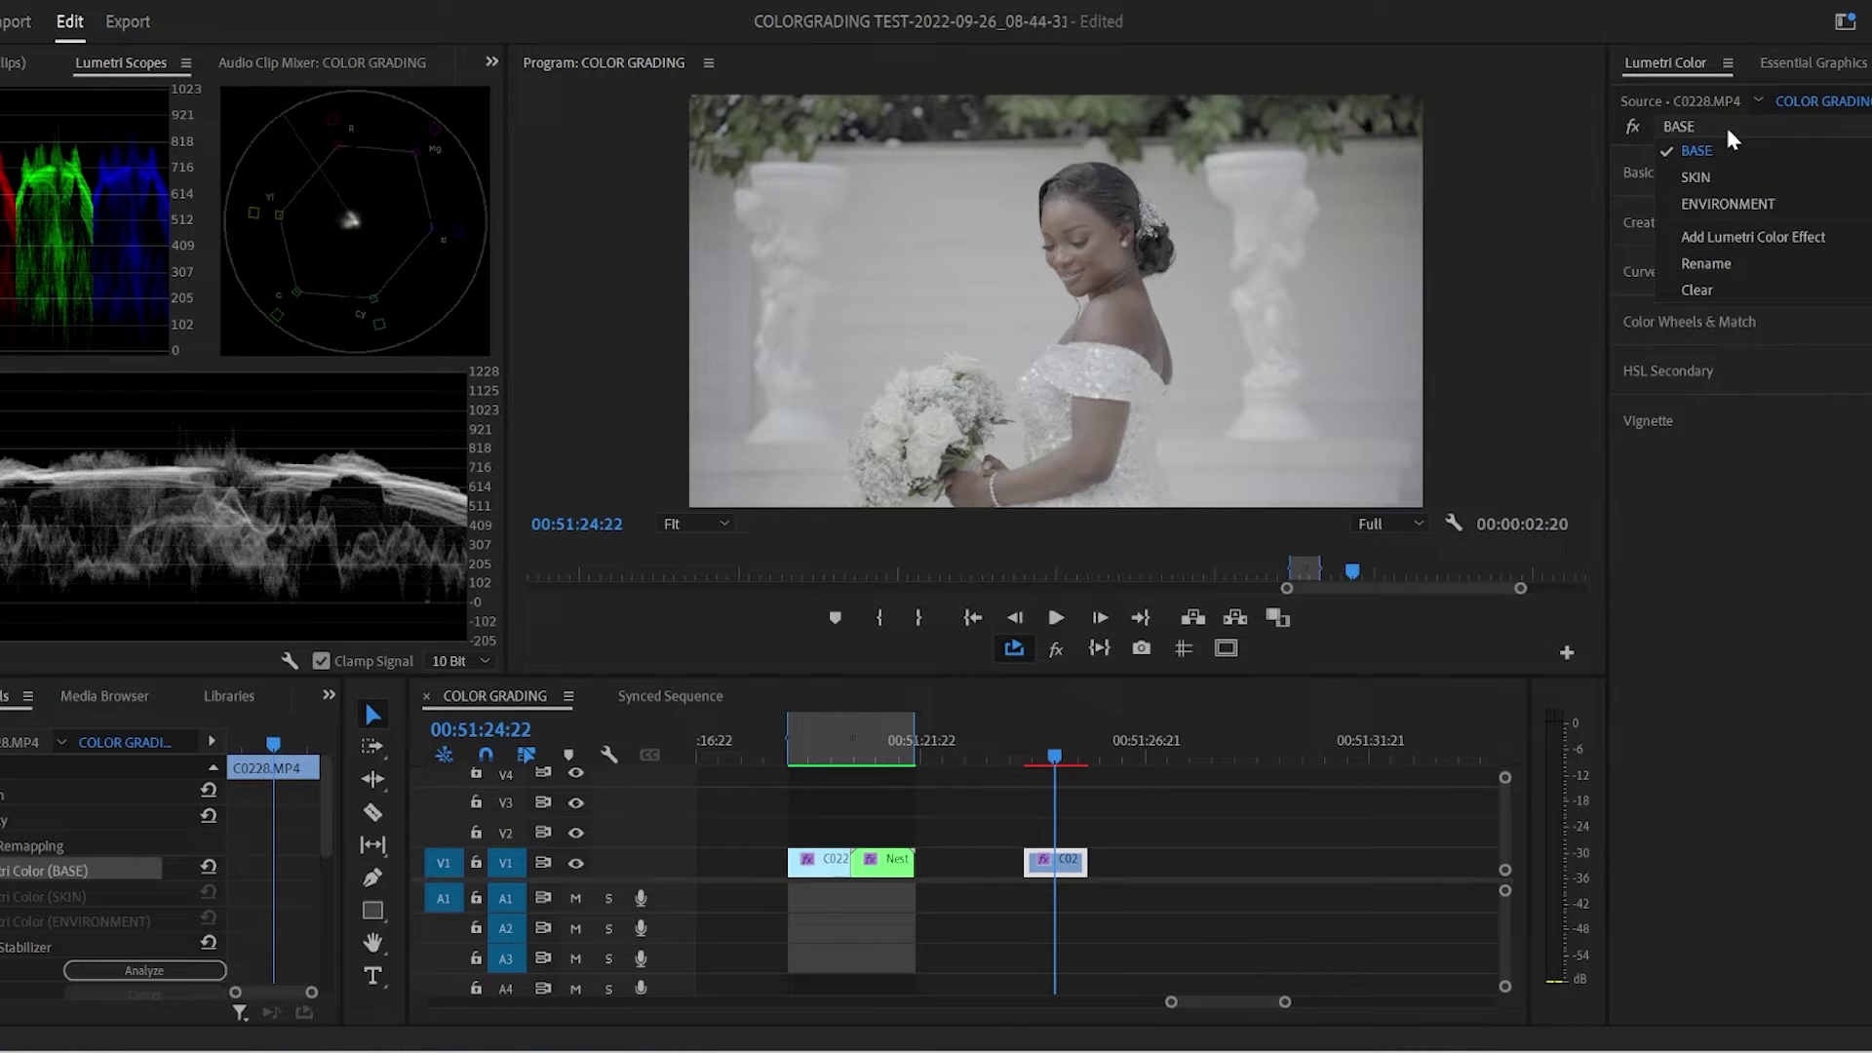
- Select the SKIN layer, expand HSL Secondary and Key, and briefly preview the skin key as grey
{"action": "left_click", "coordinate": [1699, 180]}
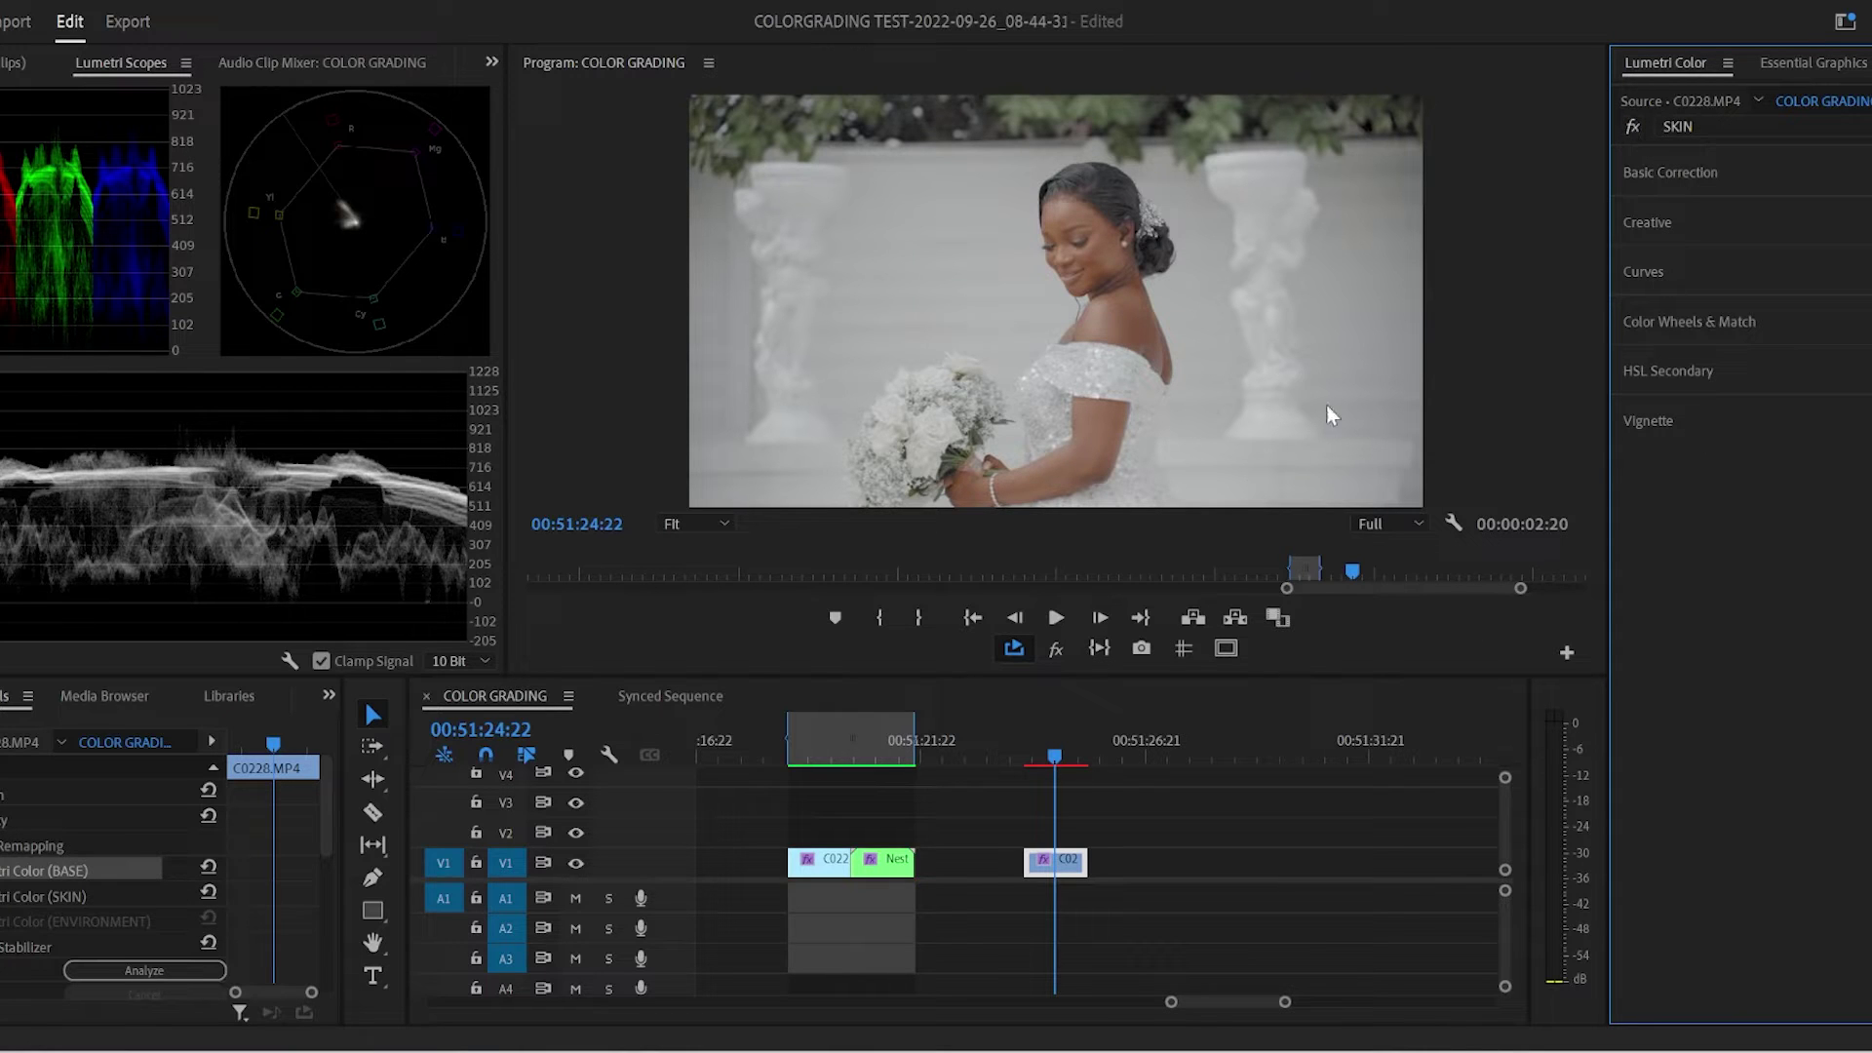
{"action": "left_click", "coordinate": [1690, 370]}
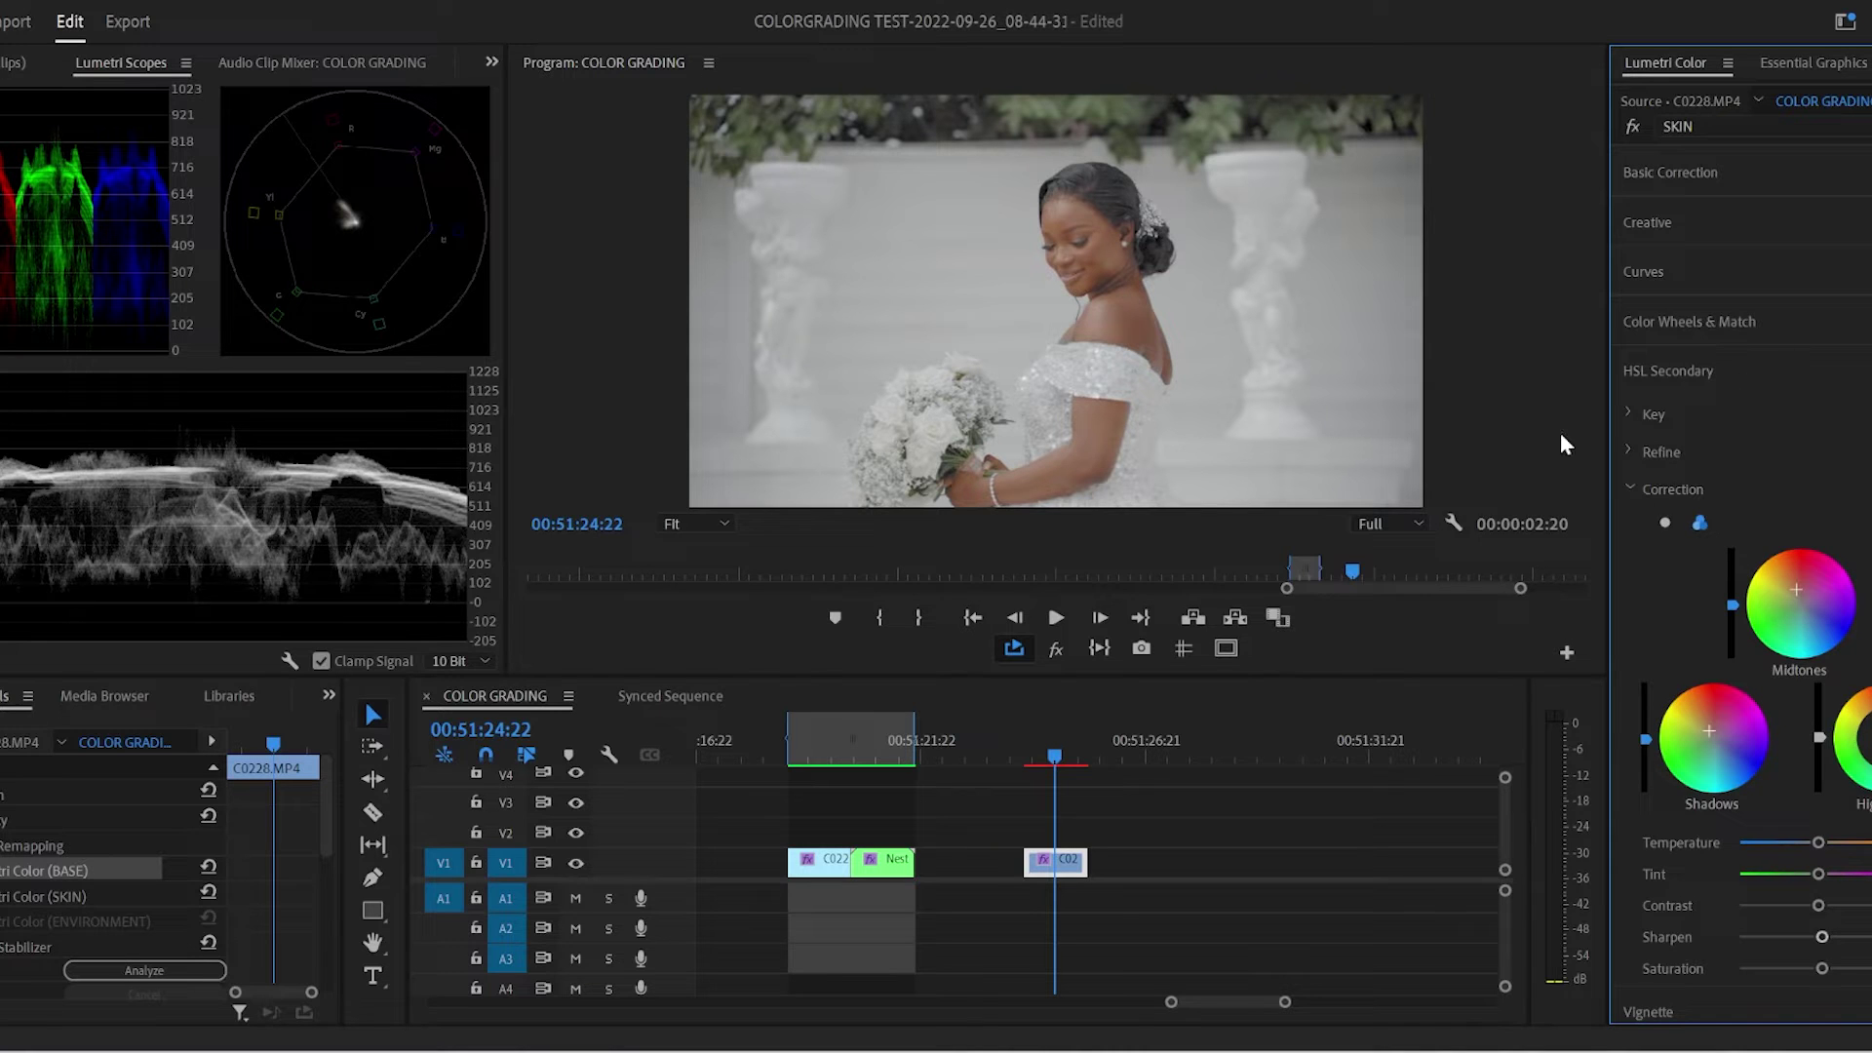
{"action": "scroll", "coordinate": [1741, 585], "scroll_direction": "down", "scroll_amount": 1}
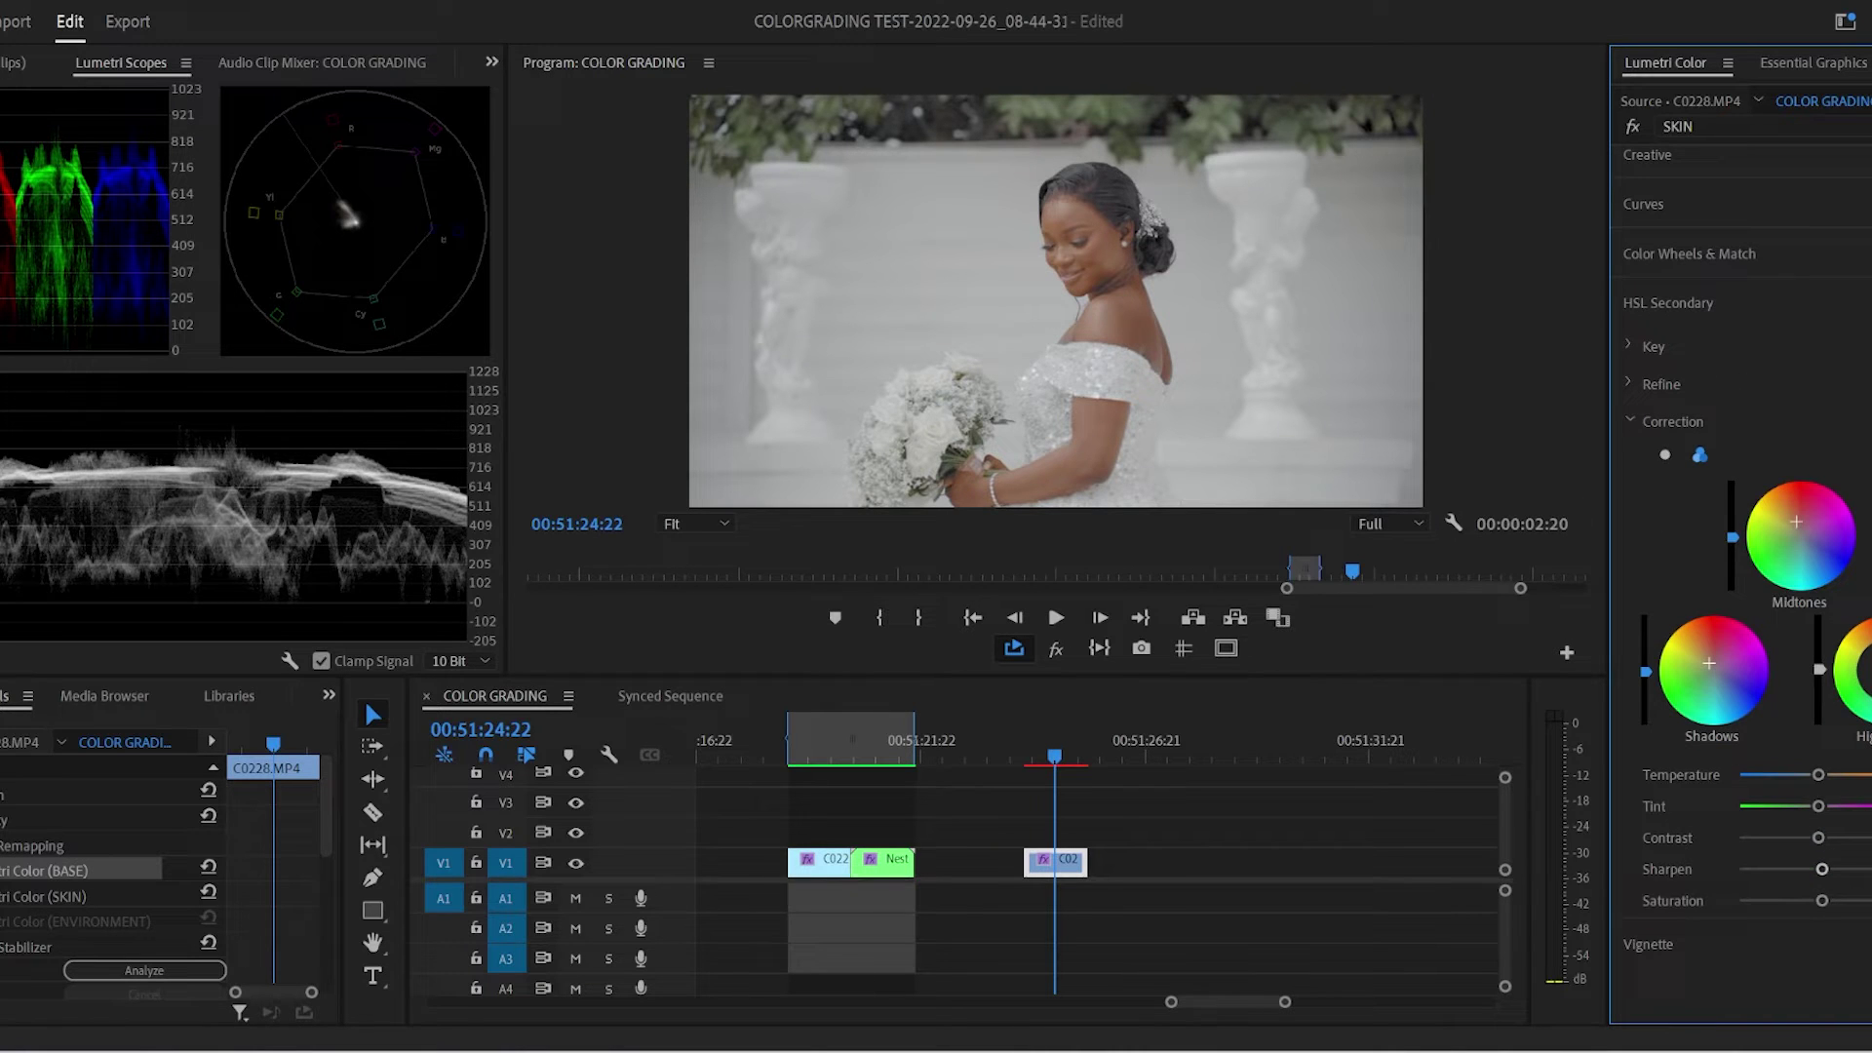
{"action": "left_click", "coordinate": [1629, 349]}
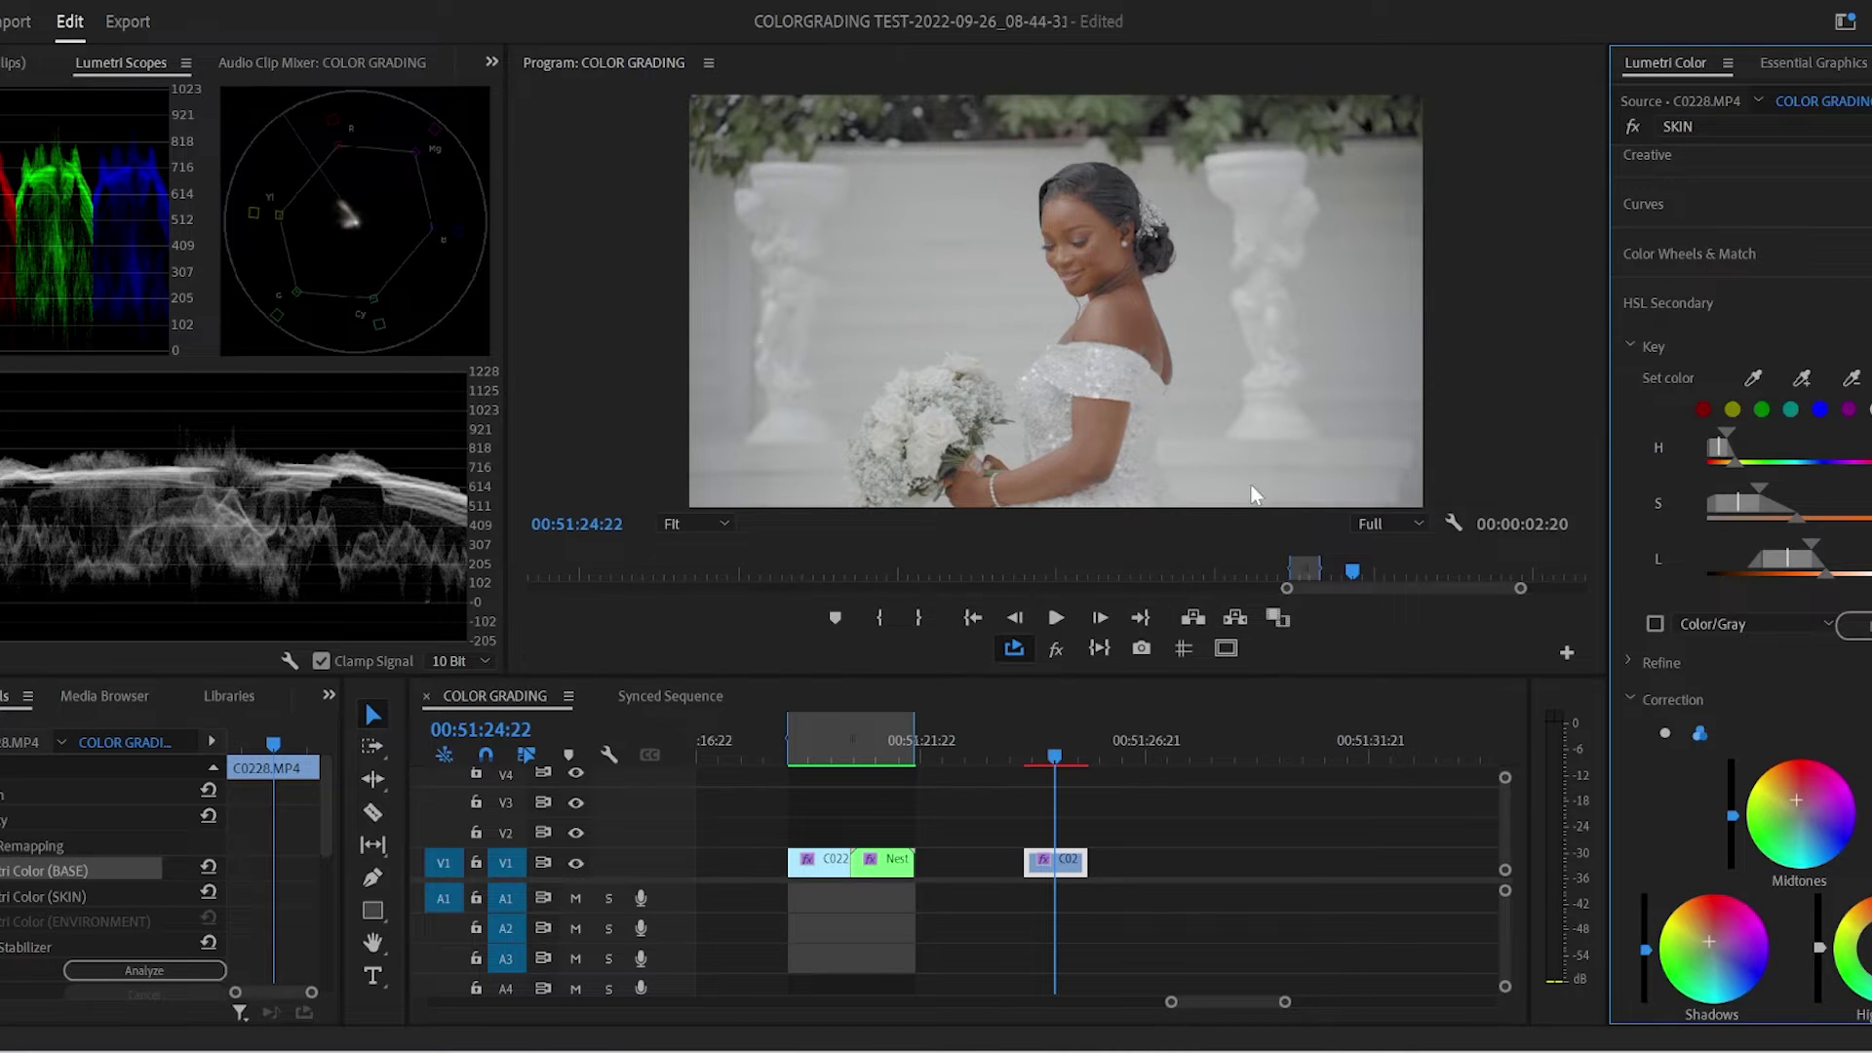
{"action": "left_click", "coordinate": [1655, 625]}
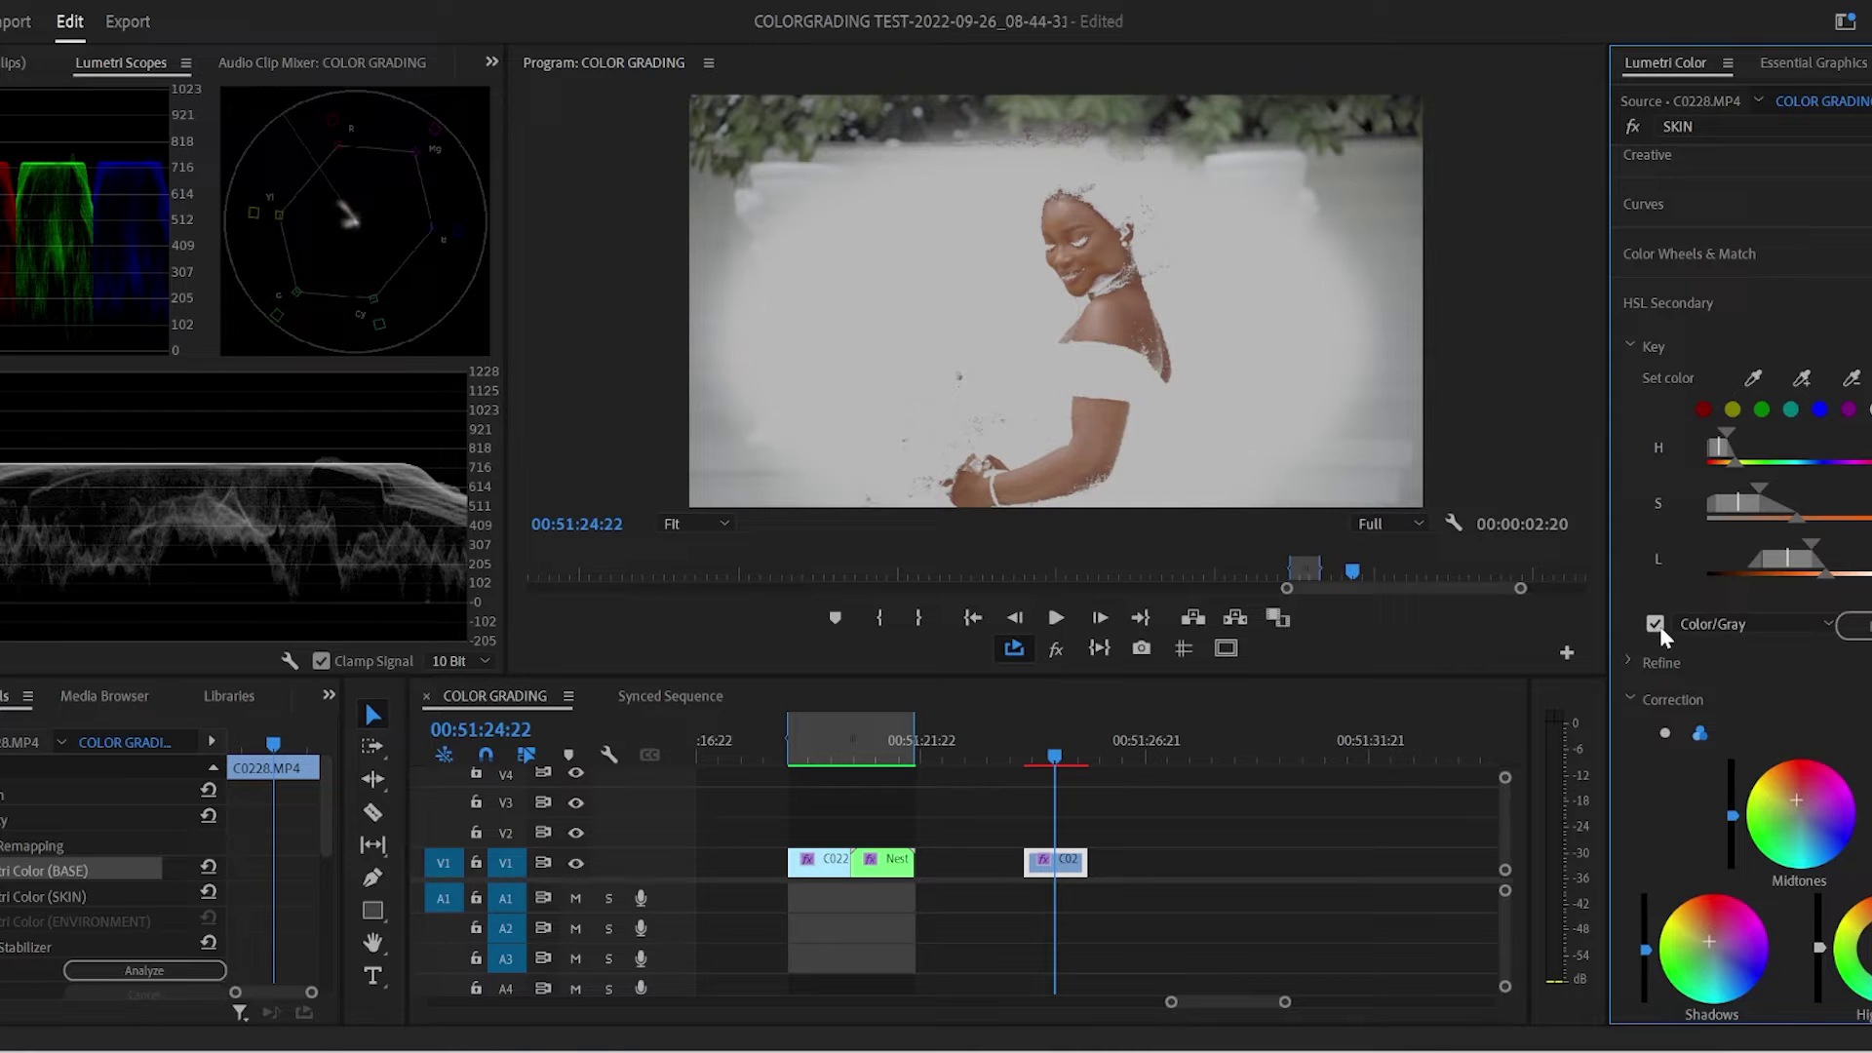
{"action": "left_click", "coordinate": [1657, 625]}
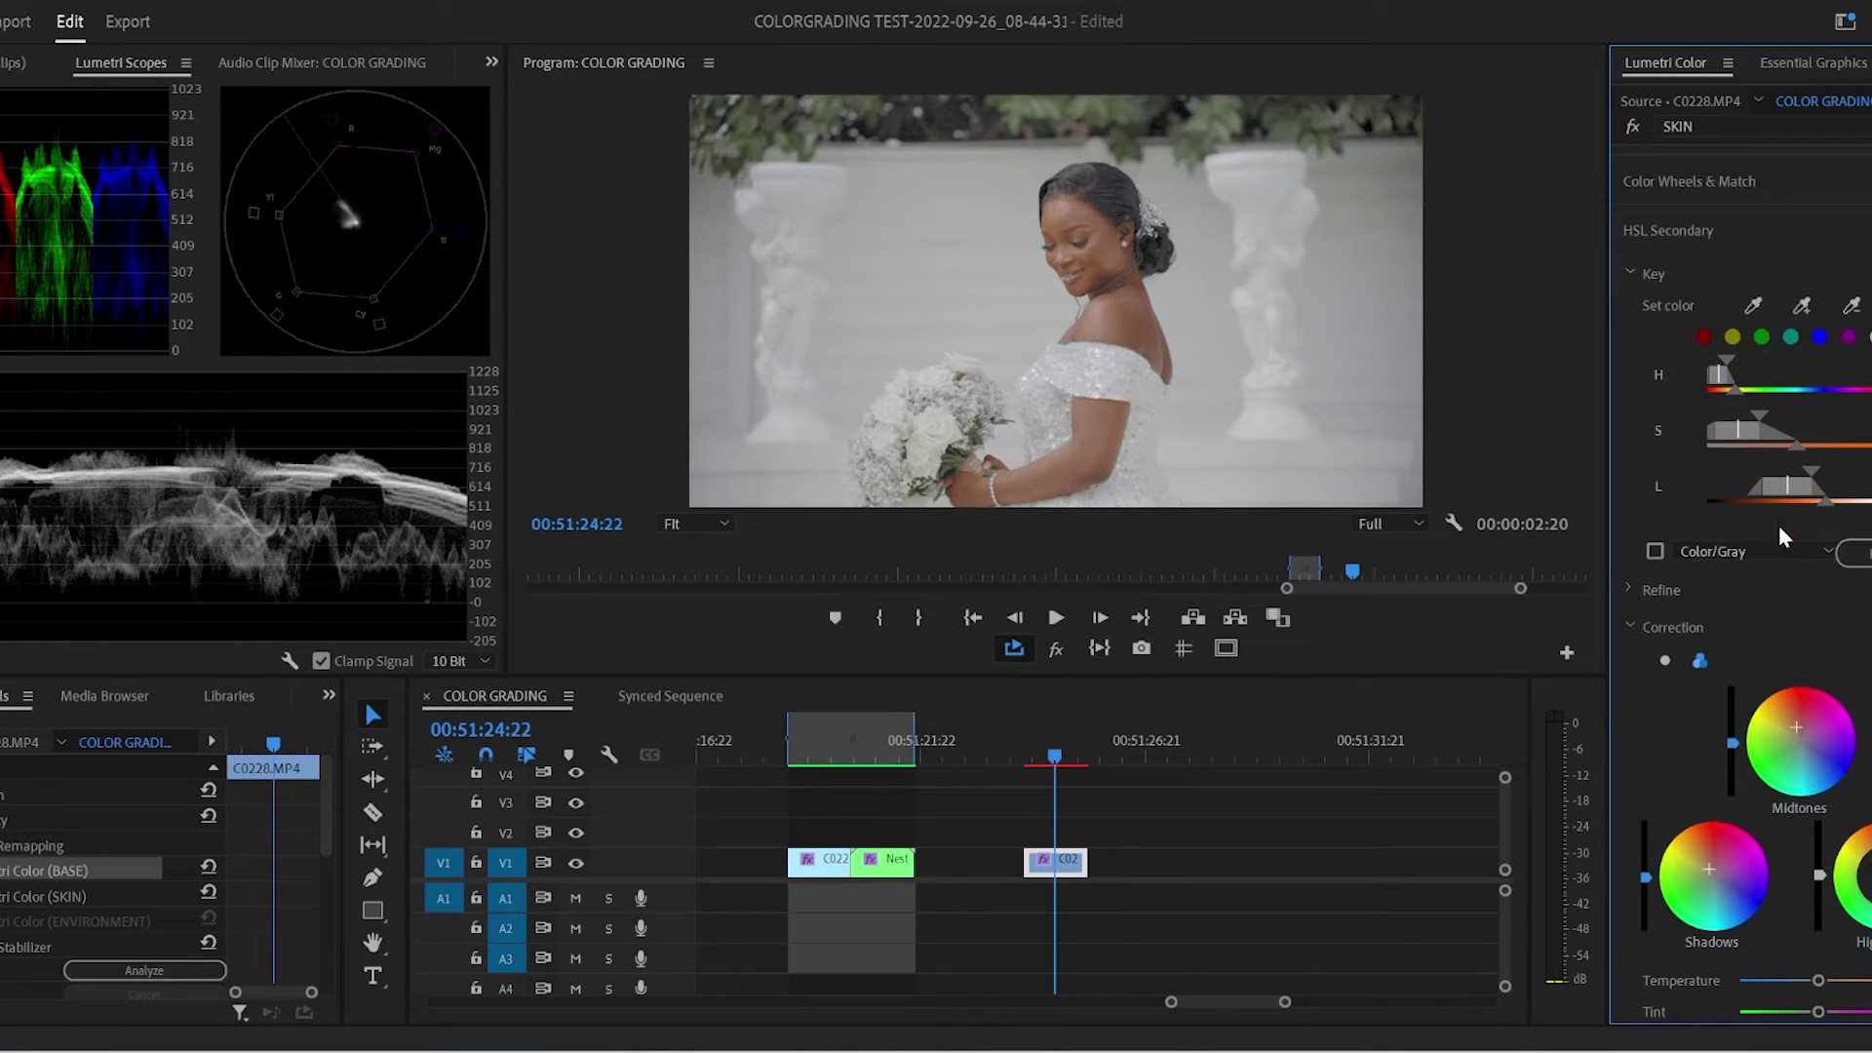
- Raise the keyed skin shadows, lower highlights and saturation, then collapse HSL Secondary
{"action": "scroll", "coordinate": [1794, 585], "scroll_direction": "up", "scroll_amount": 1}
{"action": "scroll", "coordinate": [1804, 733], "scroll_direction": "down", "scroll_amount": 5}
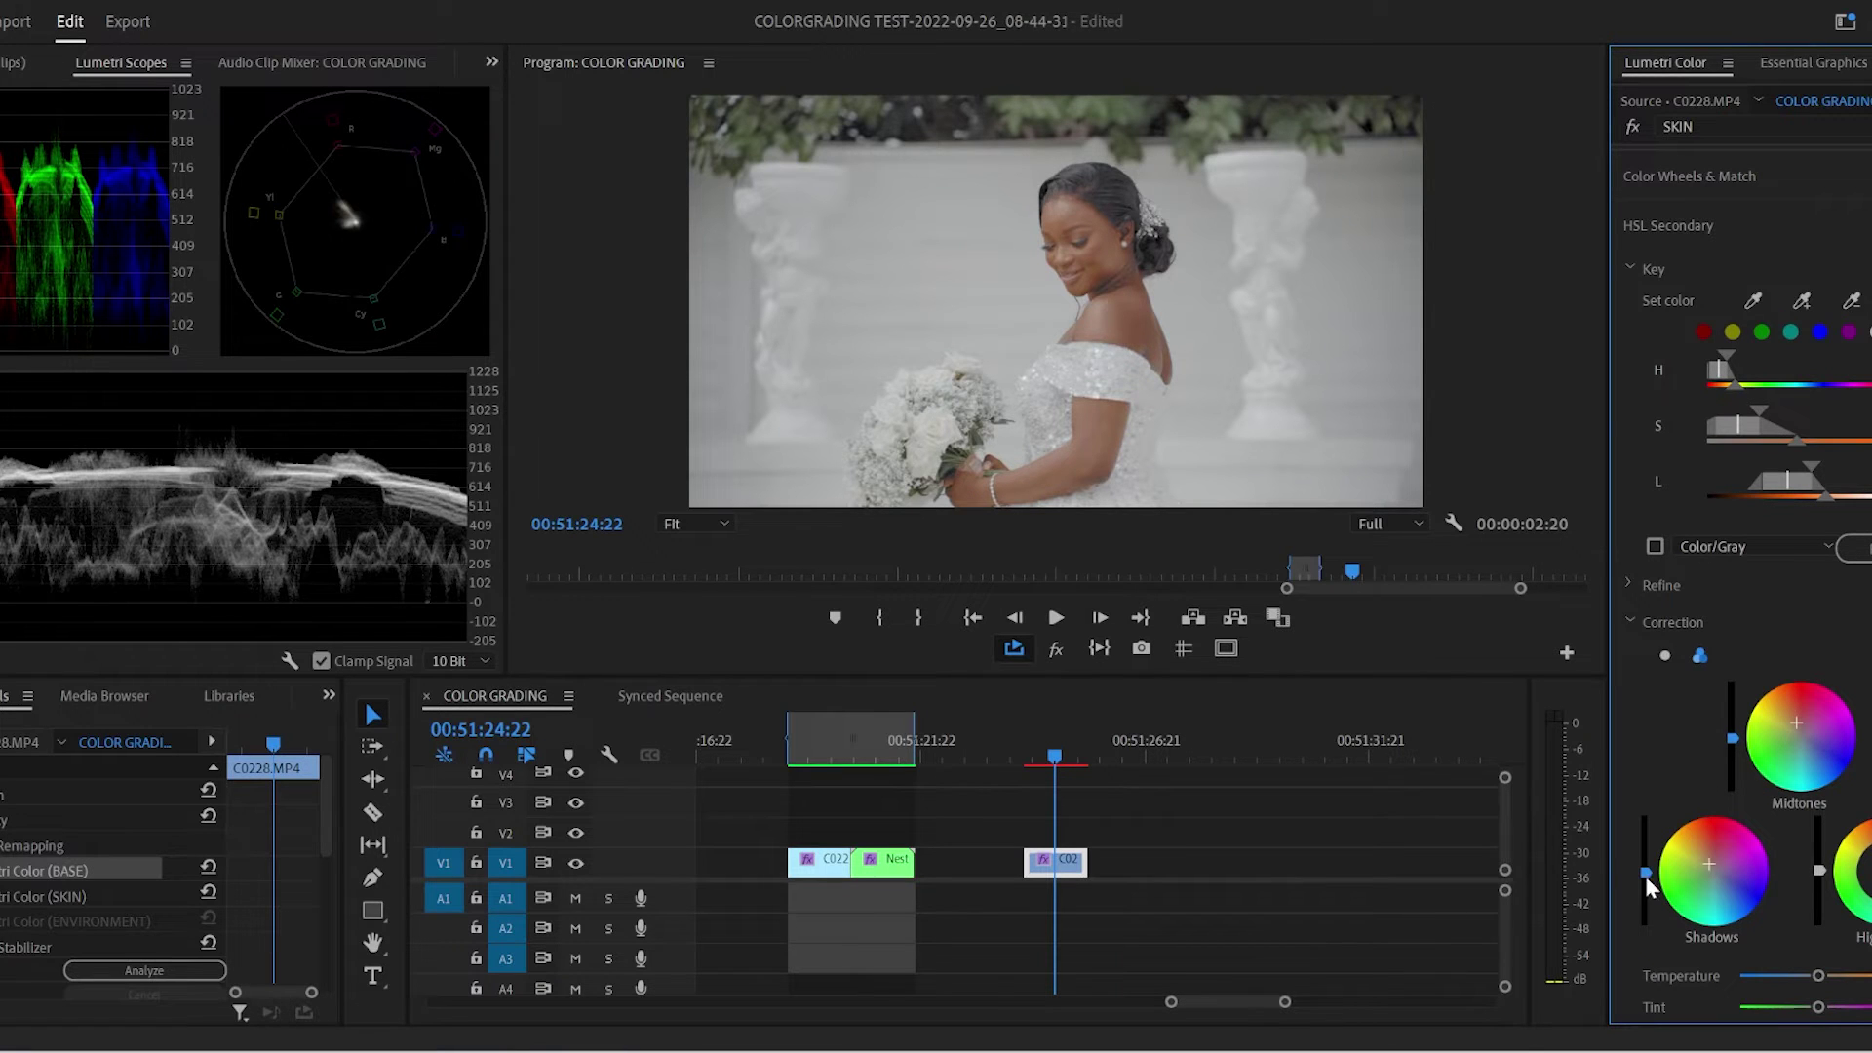
{"action": "left_click_drag", "start_coordinate": [1650, 875], "coordinate": [1646, 866]}
{"action": "left_click_drag", "start_coordinate": [1646, 869], "coordinate": [1646, 859]}
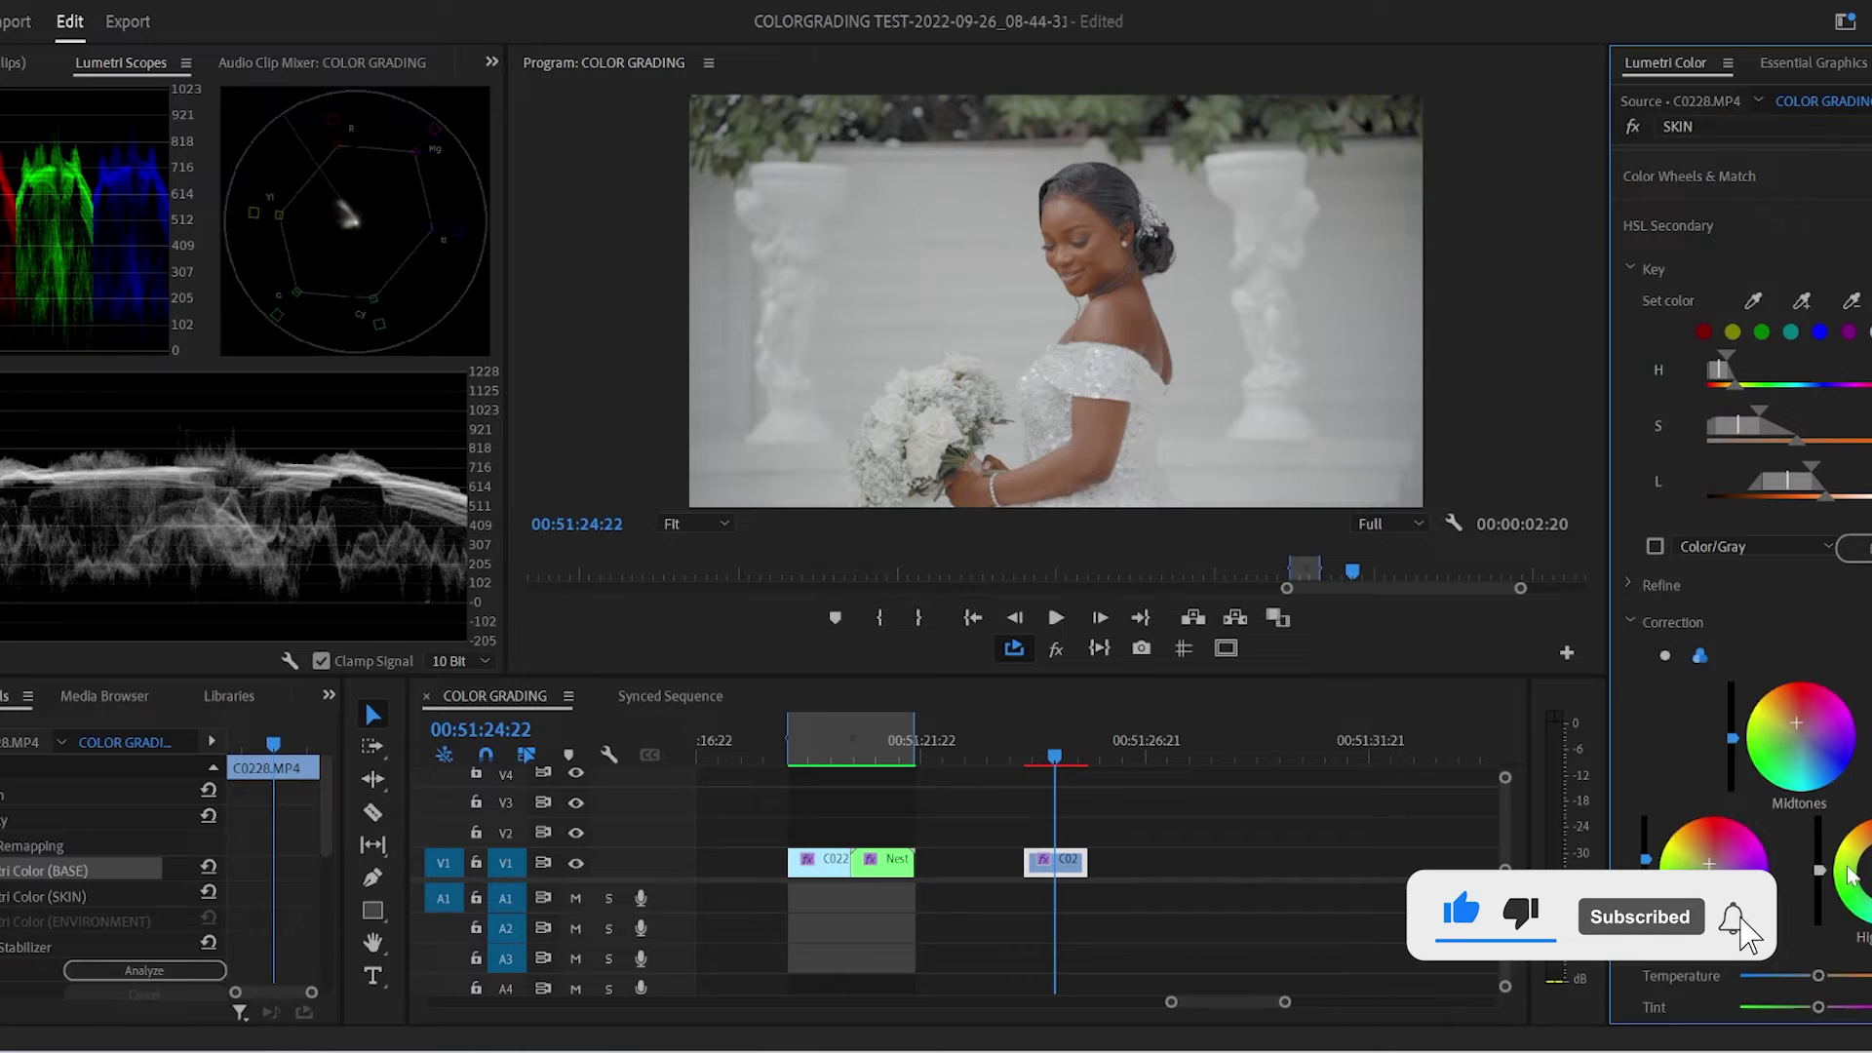
{"action": "left_click_drag", "start_coordinate": [1820, 870], "coordinate": [1820, 885]}
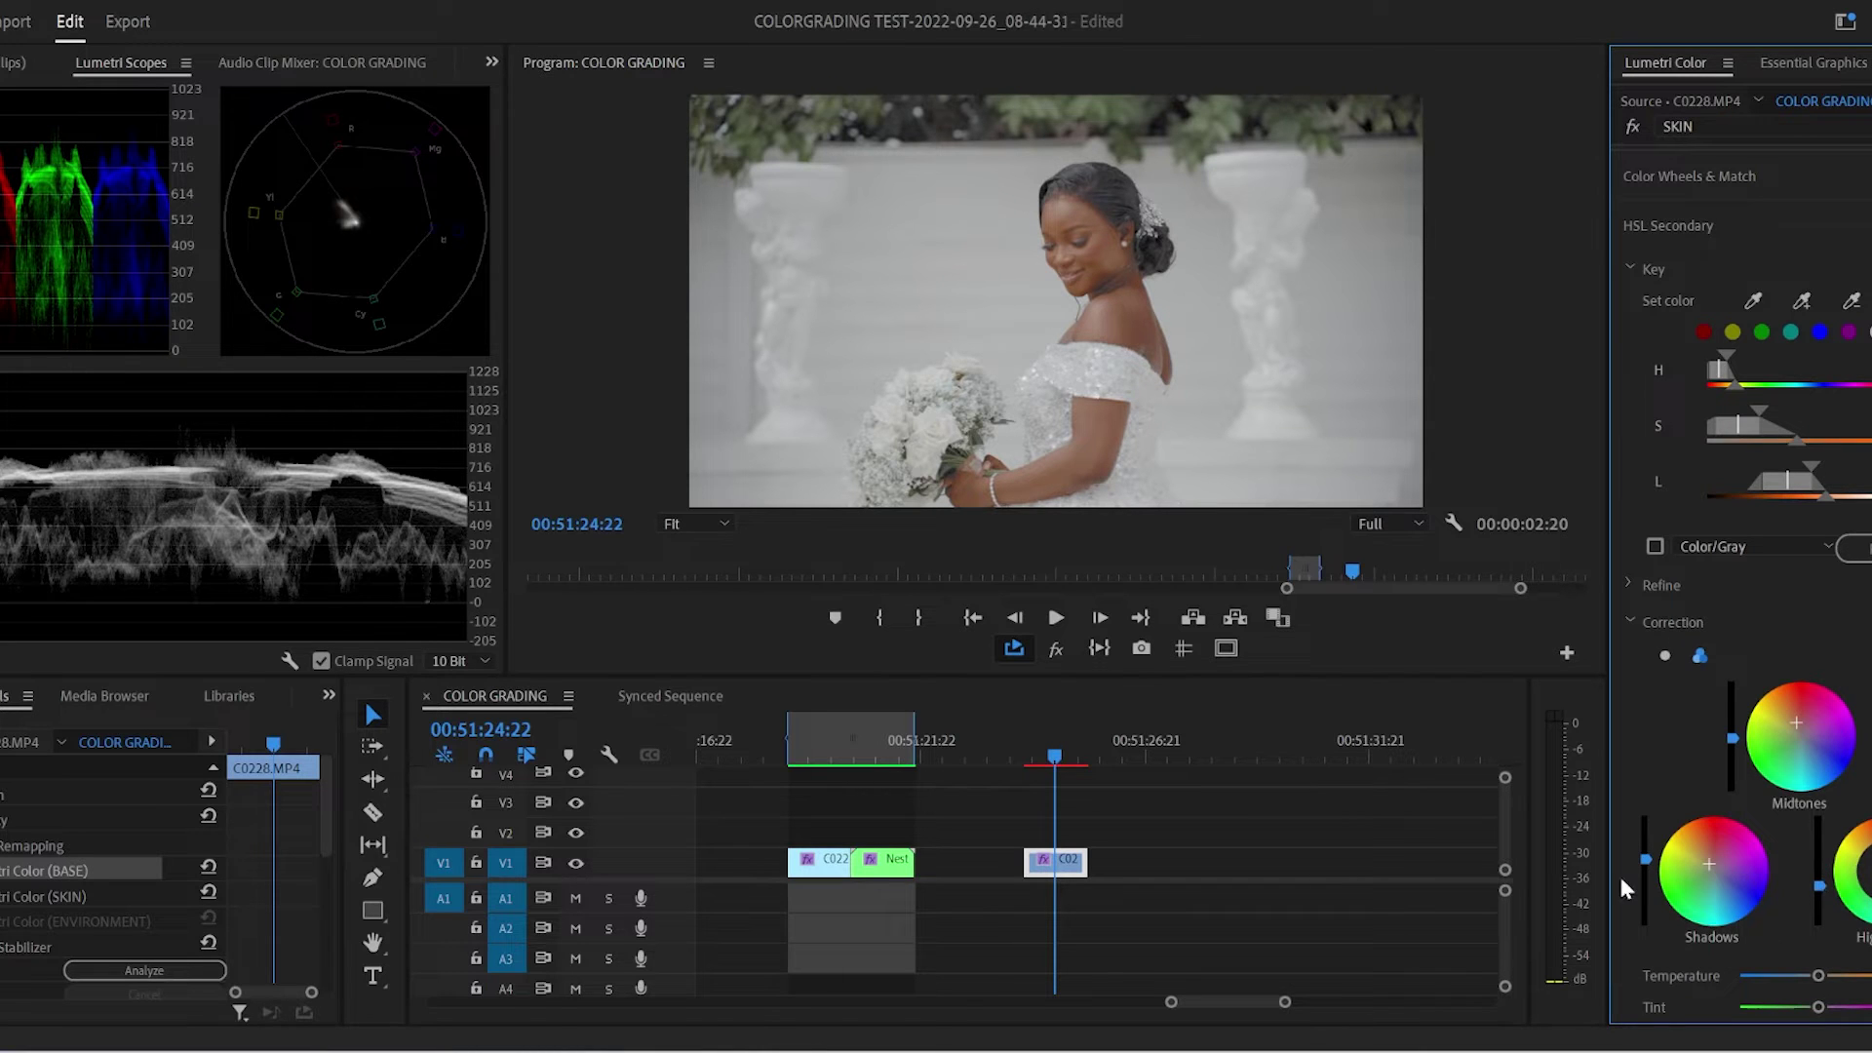
{"action": "scroll", "coordinate": [1741, 585], "scroll_direction": "down", "scroll_amount": 3}
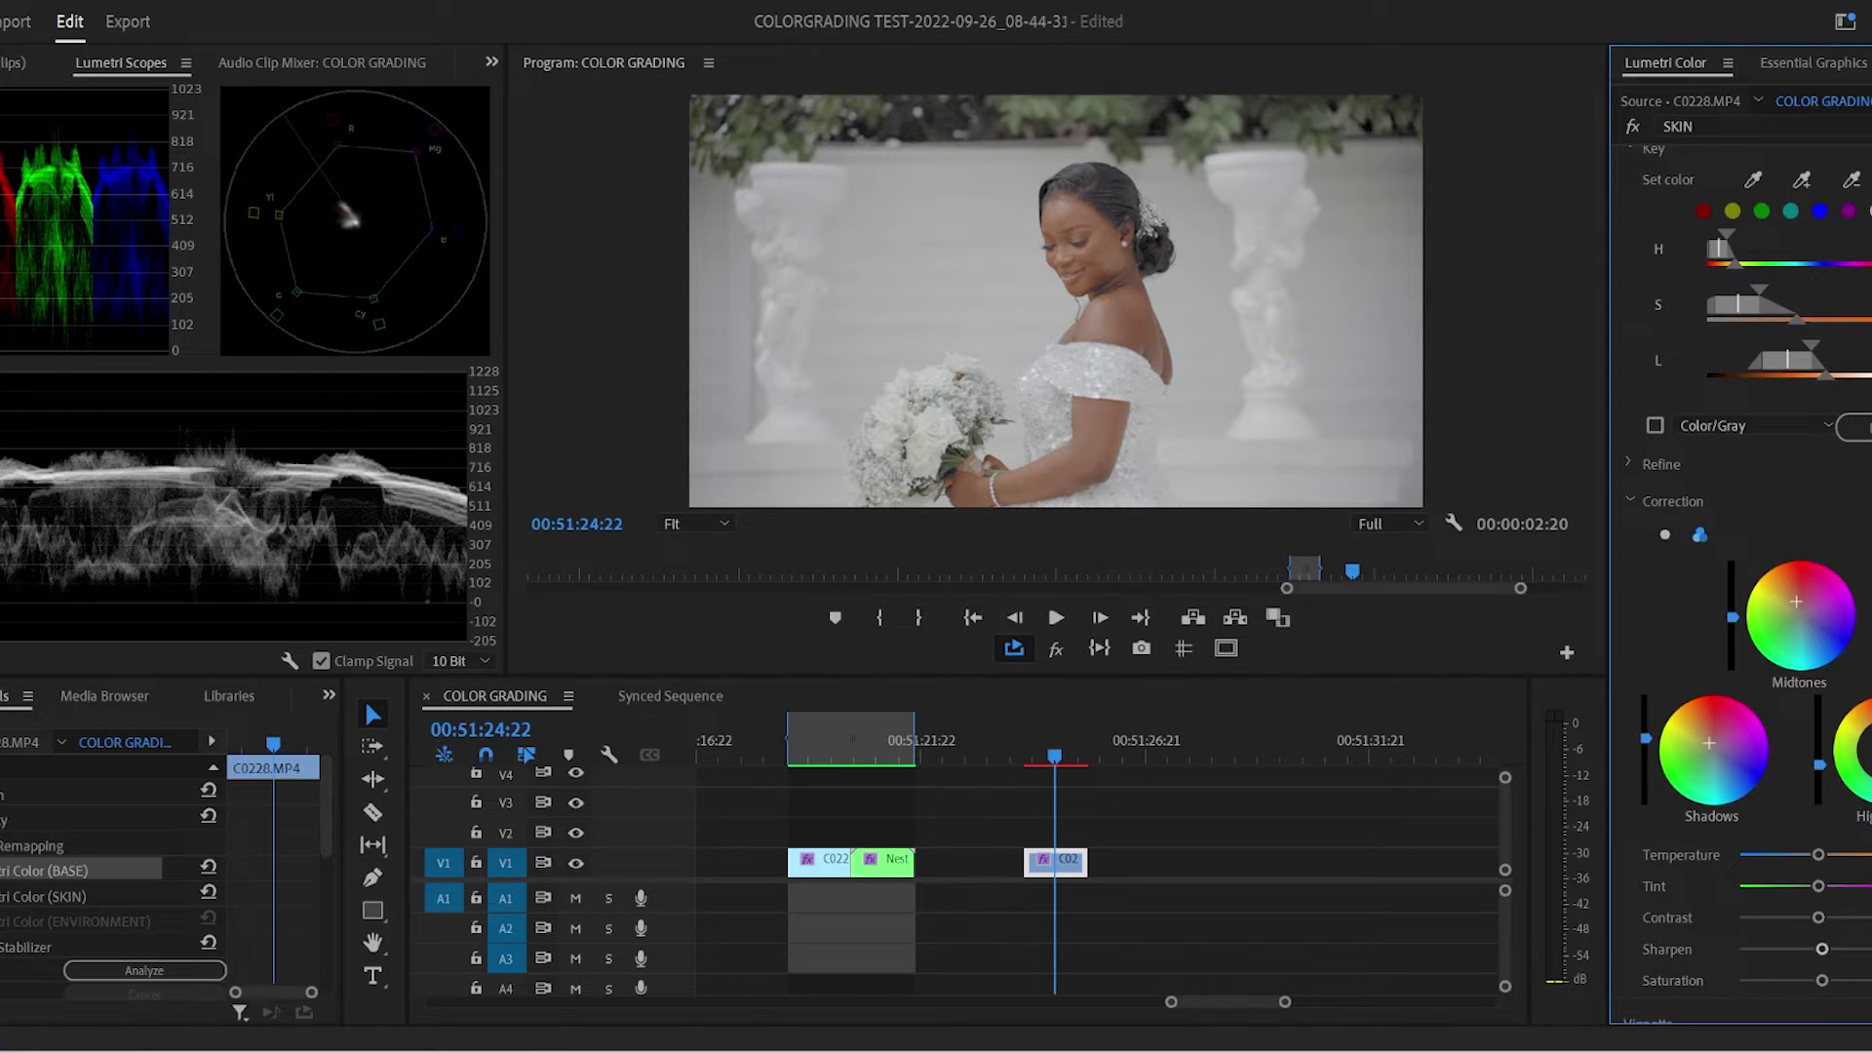
{"action": "scroll", "coordinate": [1853, 940], "scroll_direction": "down", "scroll_amount": 1}
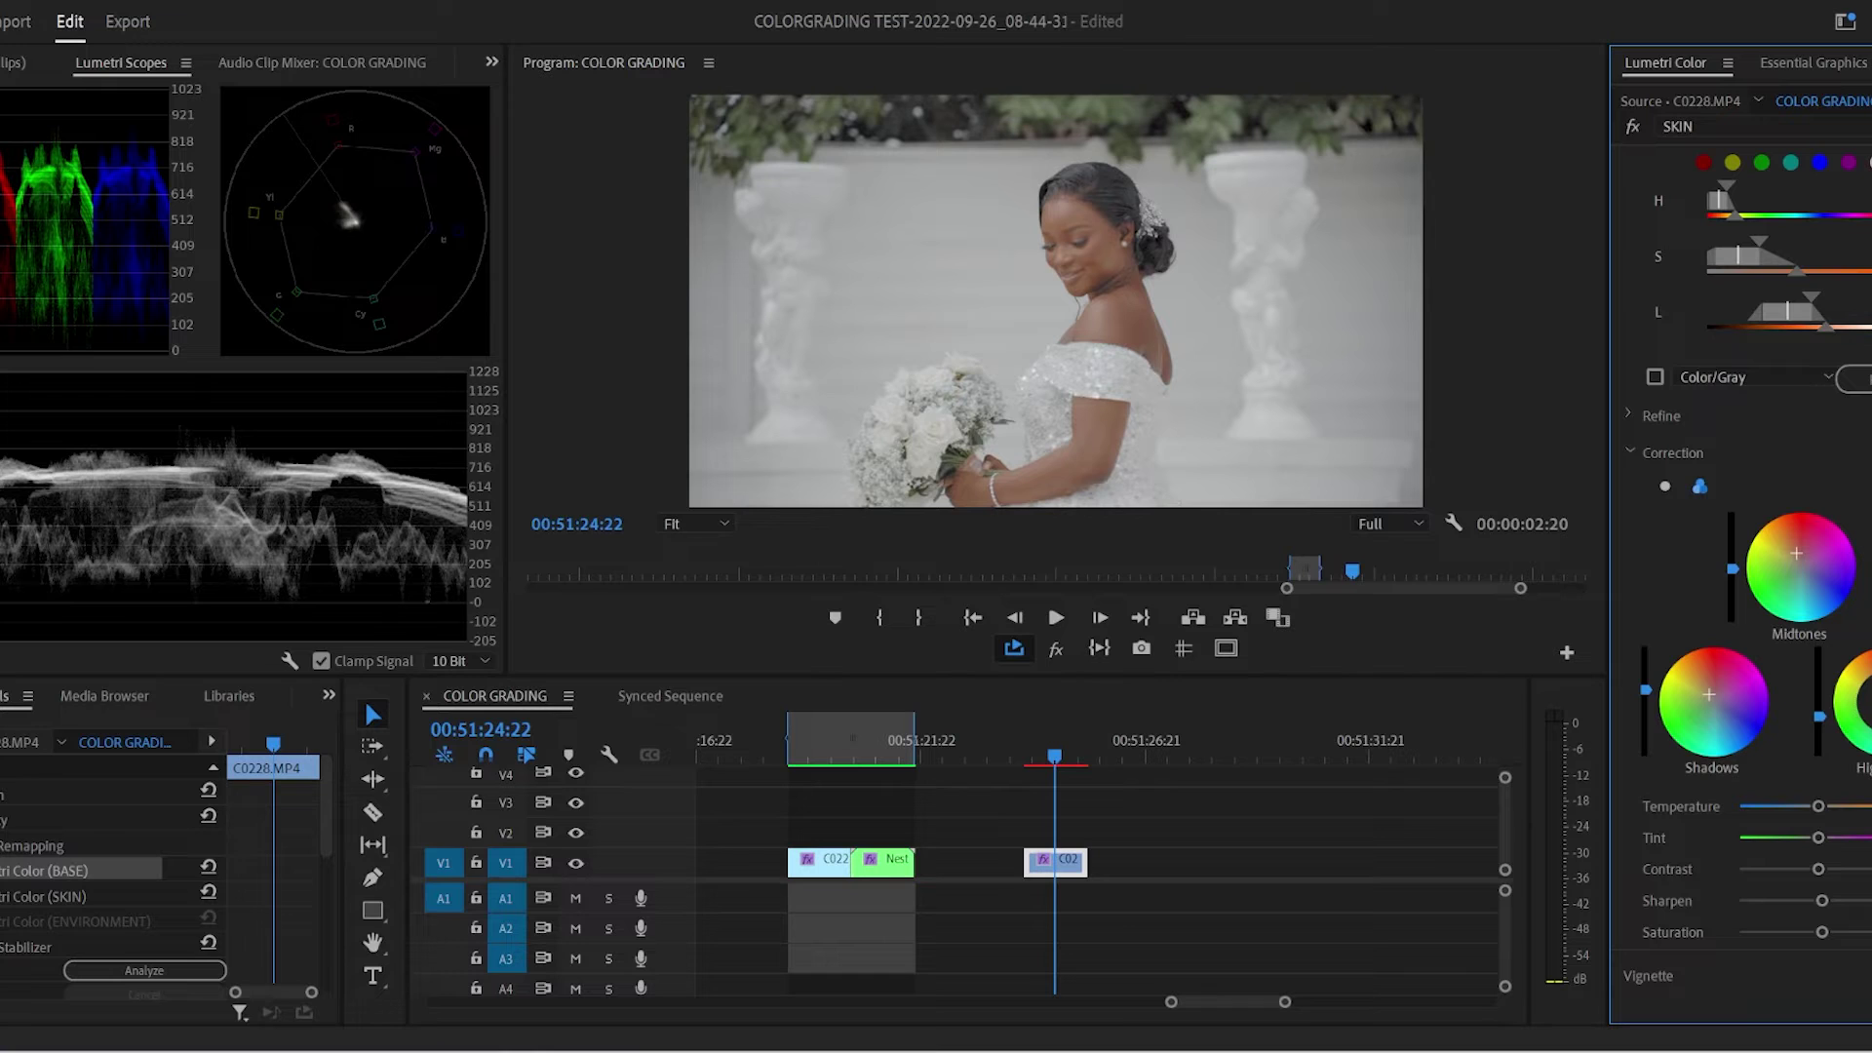
{"action": "mouse_move", "coordinate": [1821, 932]}
{"action": "left_mouse_down"}
{"action": "mouse_move", "coordinate": [1775, 933]}
{"action": "mouse_move", "coordinate": [1803, 933]}
{"action": "left_mouse_up"}
{"action": "scroll", "coordinate": [1816, 936], "scroll_direction": "up", "scroll_amount": 3}
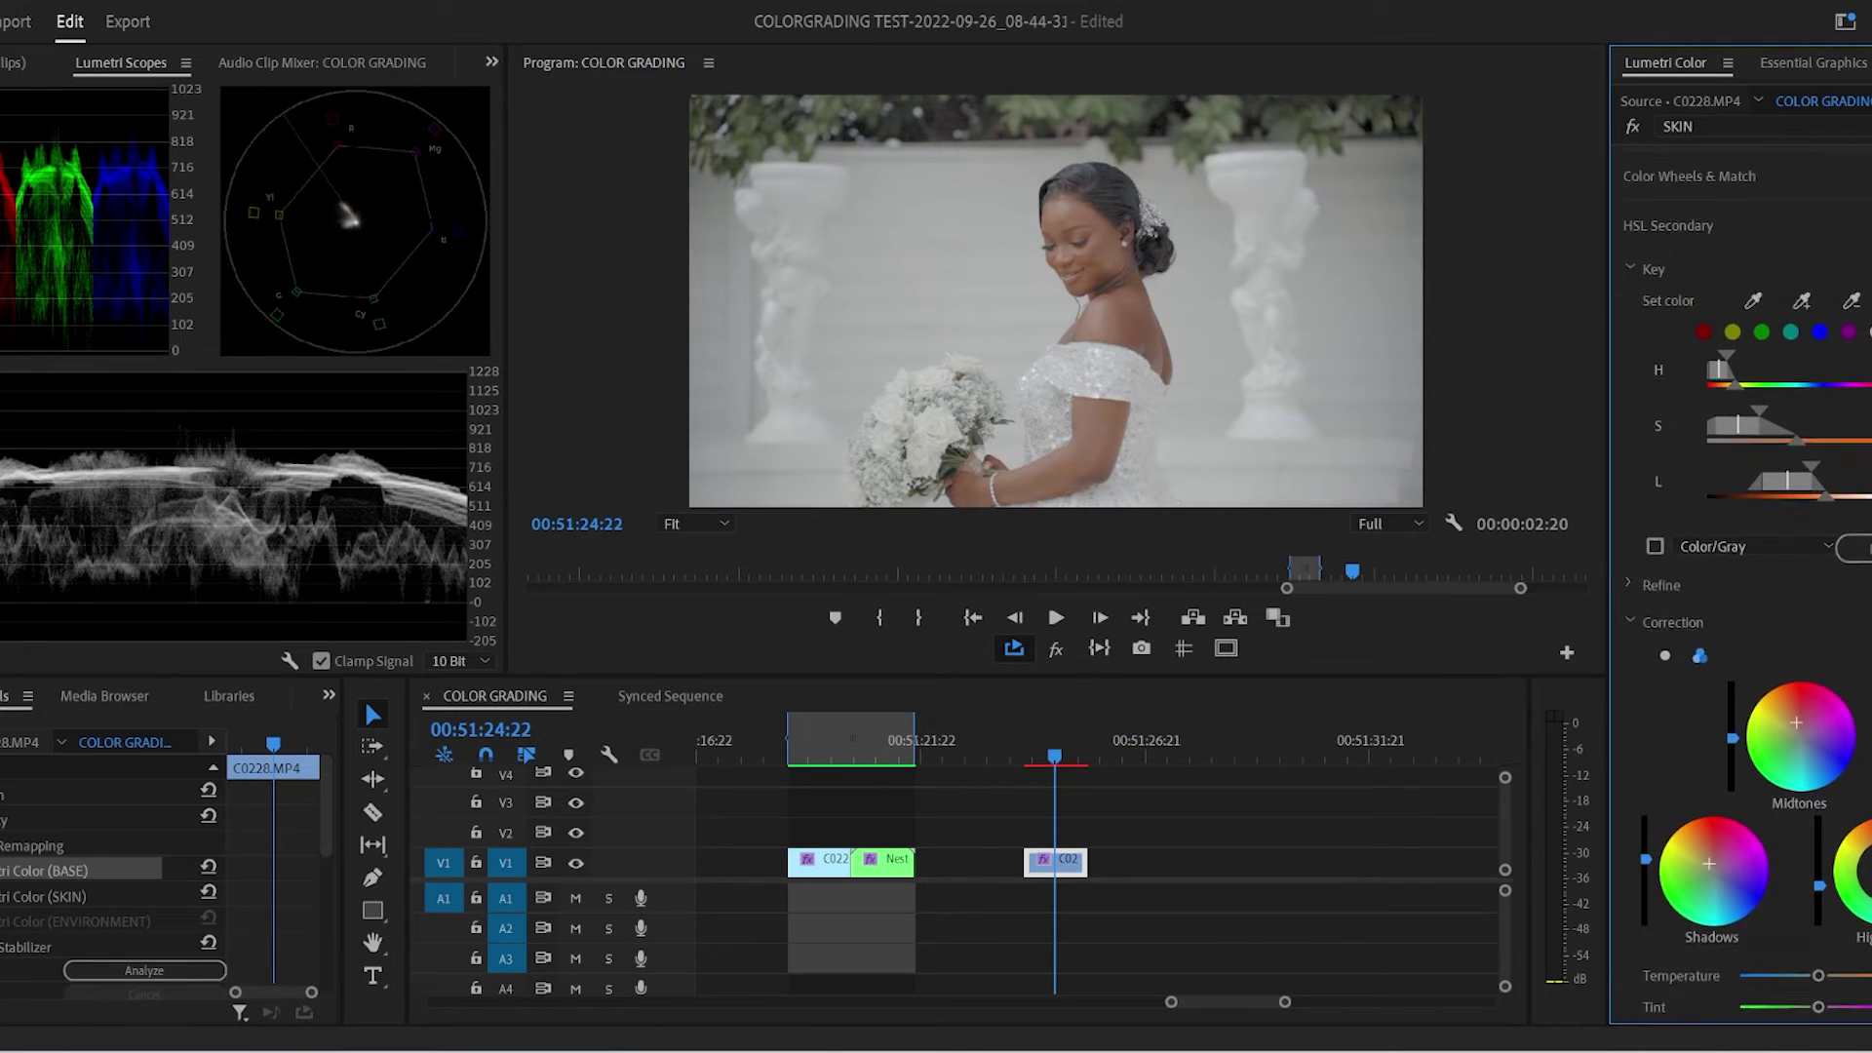
{"action": "scroll", "coordinate": [1812, 407], "scroll_direction": "up", "scroll_amount": 2}
{"action": "left_click", "coordinate": [1805, 376]}
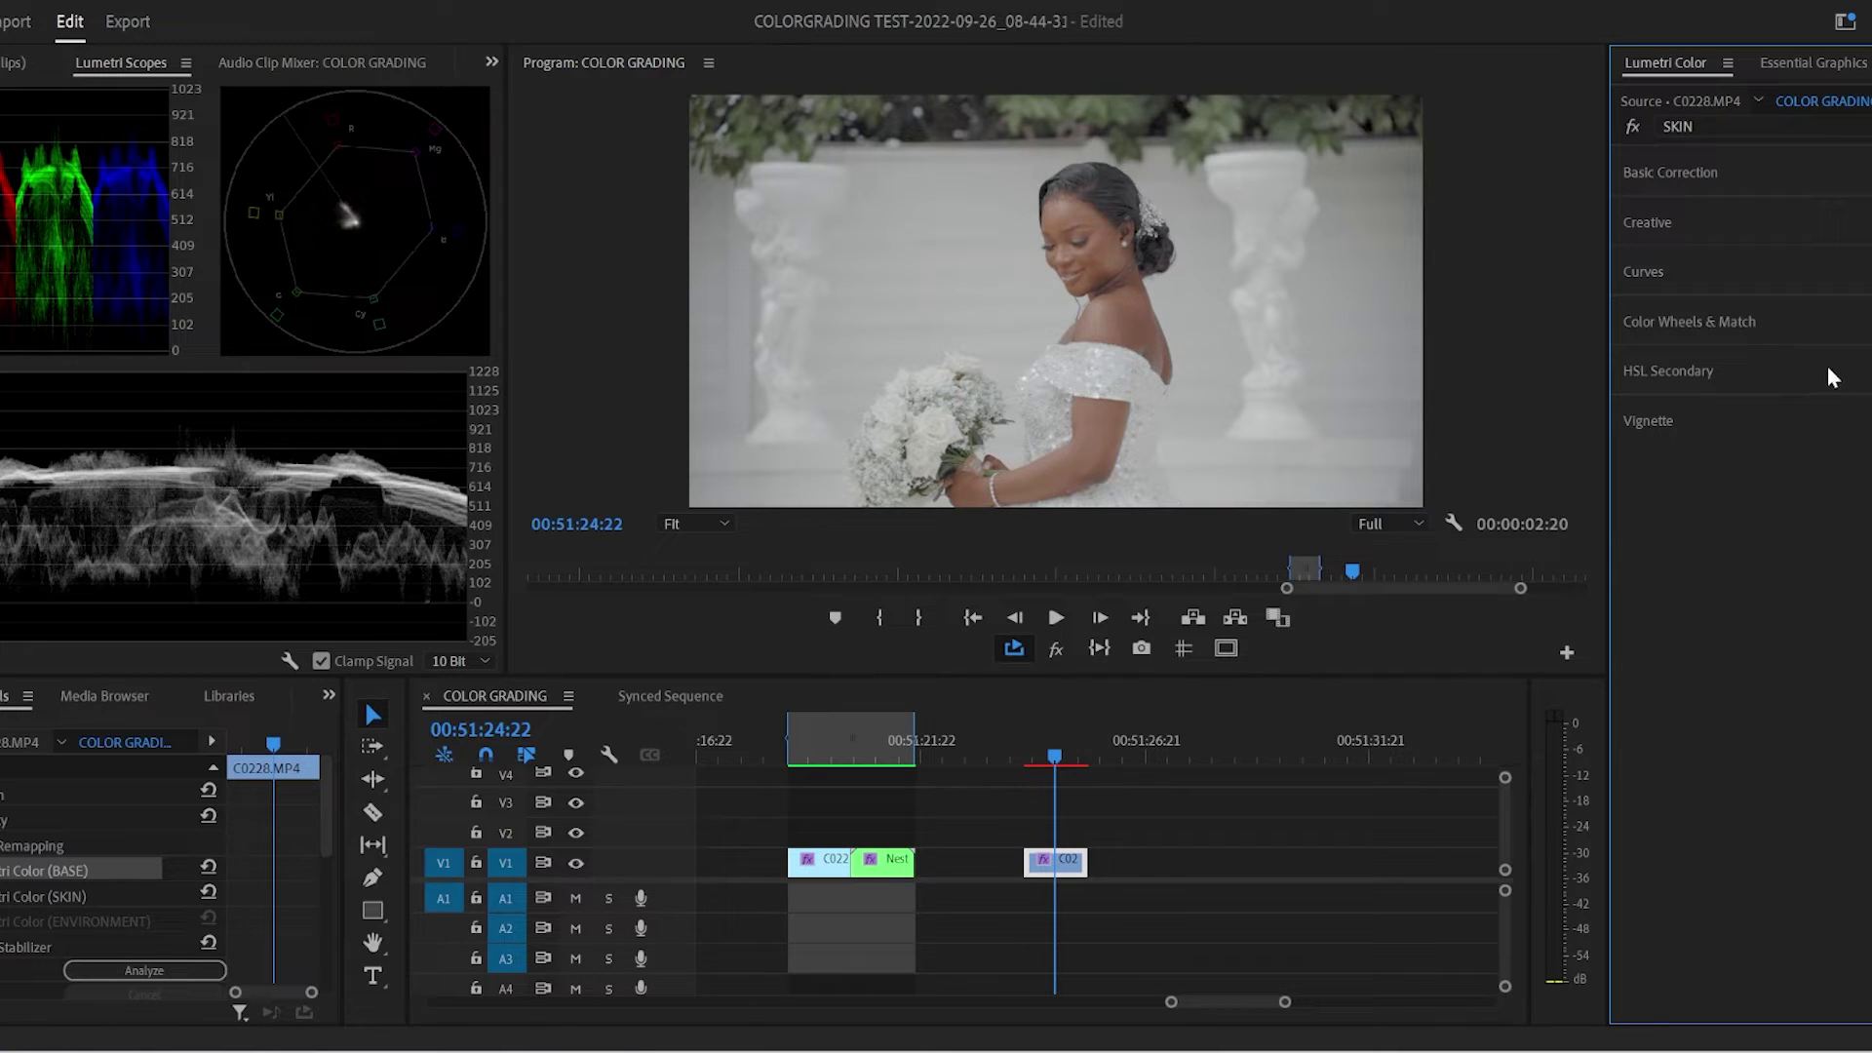
- Switch the edited Lumetri layer to ENVIRONMENT and then back to SKIN
{"action": "left_click", "coordinate": [1769, 124]}
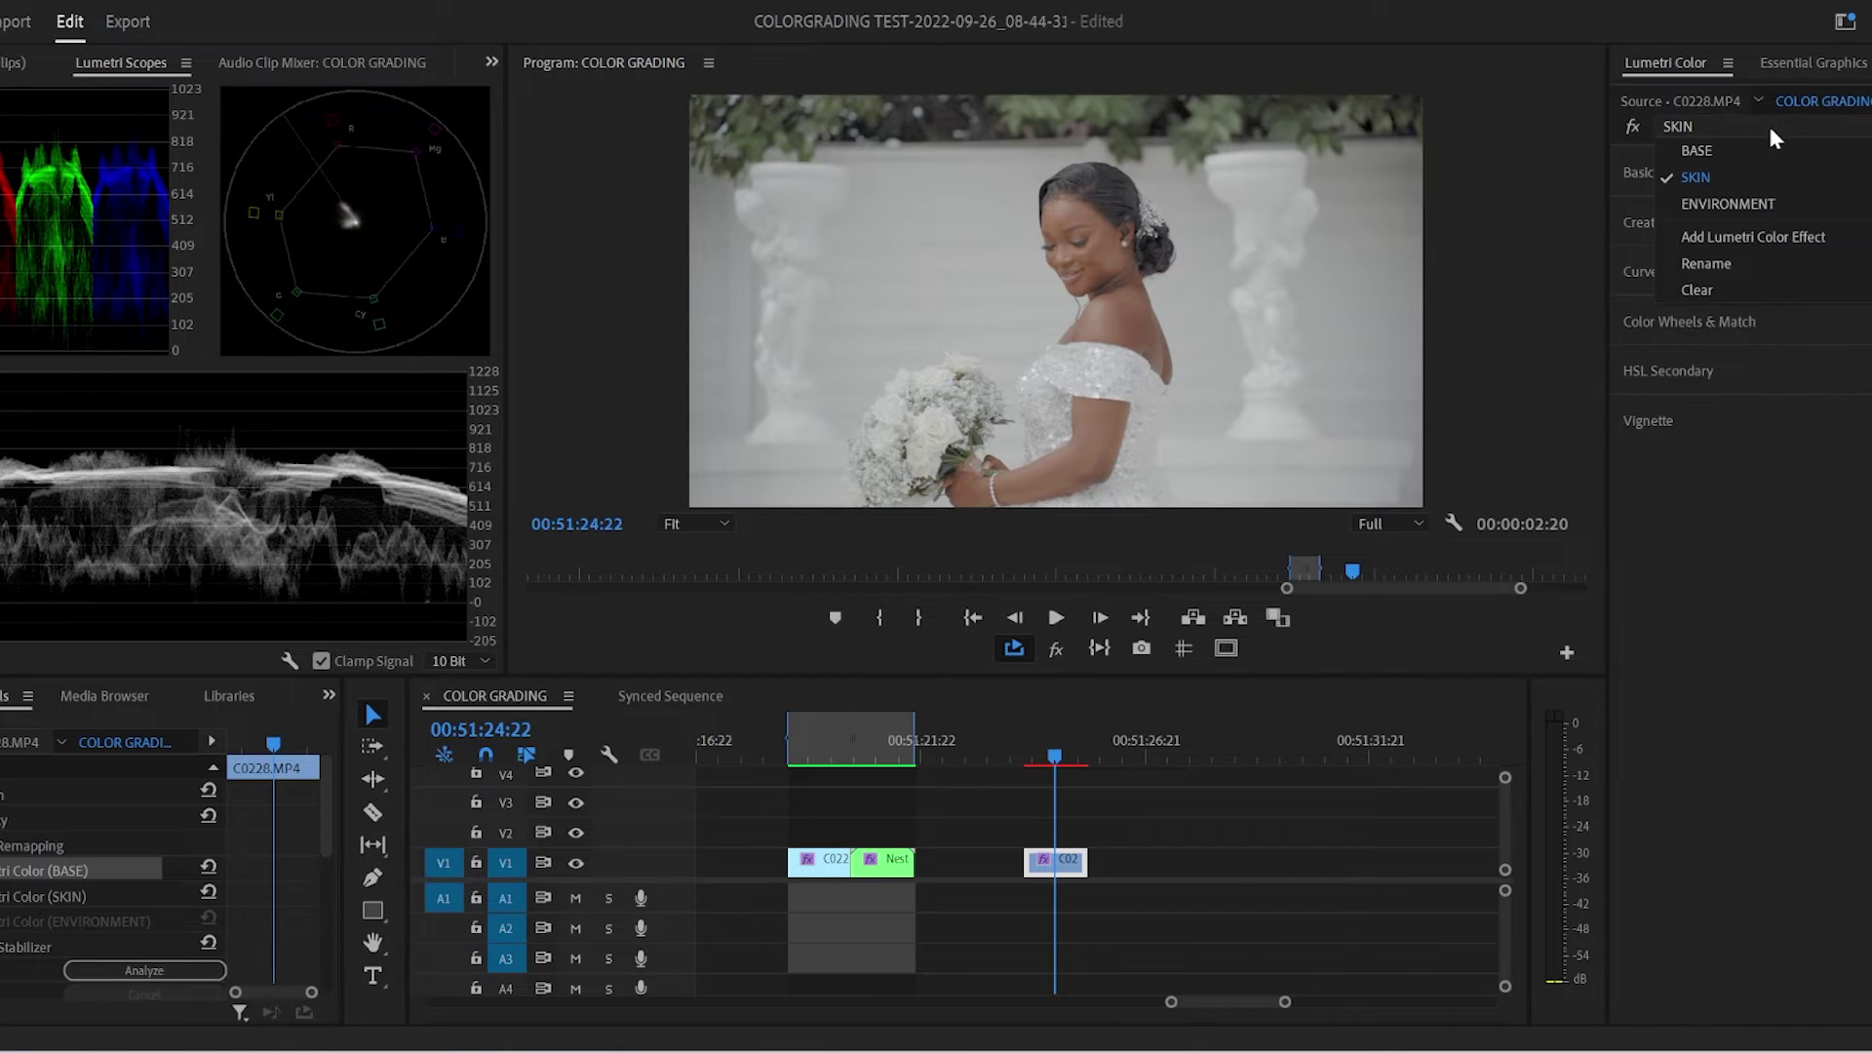
{"action": "left_click", "coordinate": [1738, 201]}
{"action": "left_click", "coordinate": [1752, 129]}
{"action": "left_click", "coordinate": [1722, 180]}
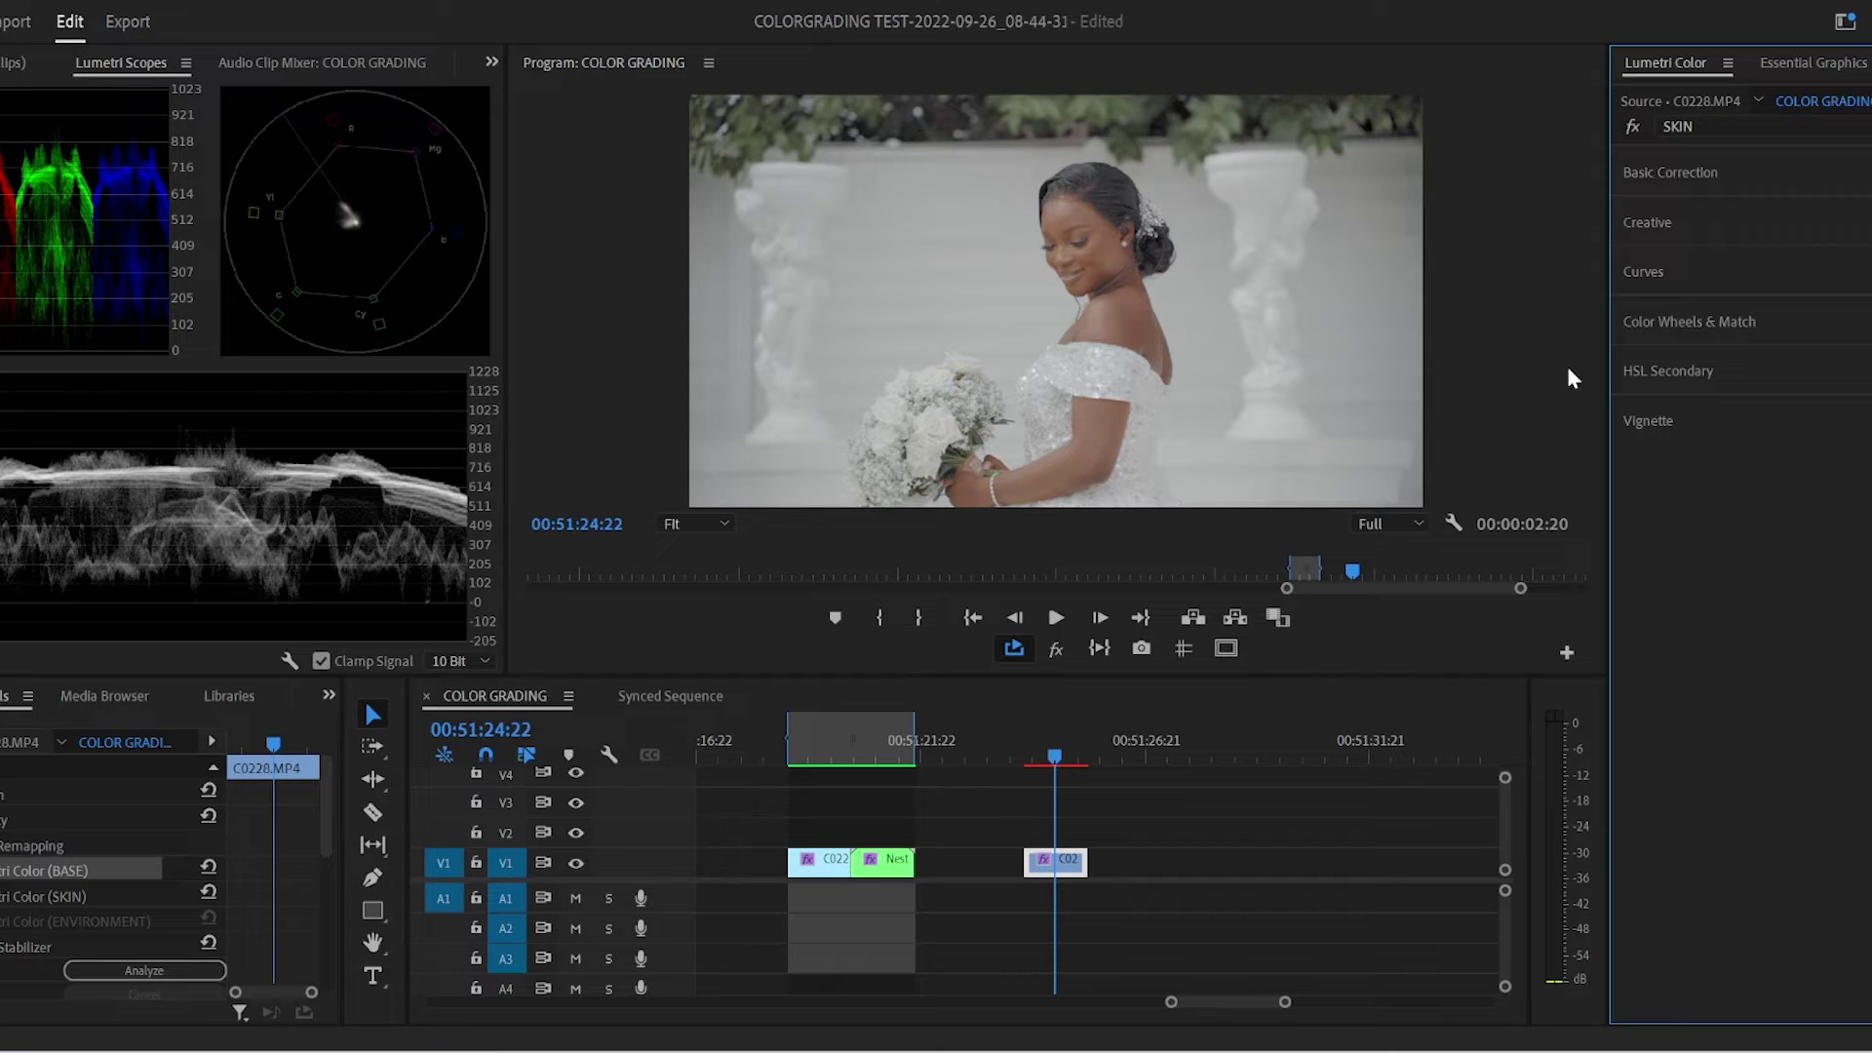
- Show the SKIN grade's elliptical Mask (1) on the frame and uncheck Inverted
{"action": "left_click", "coordinate": [49, 915]}
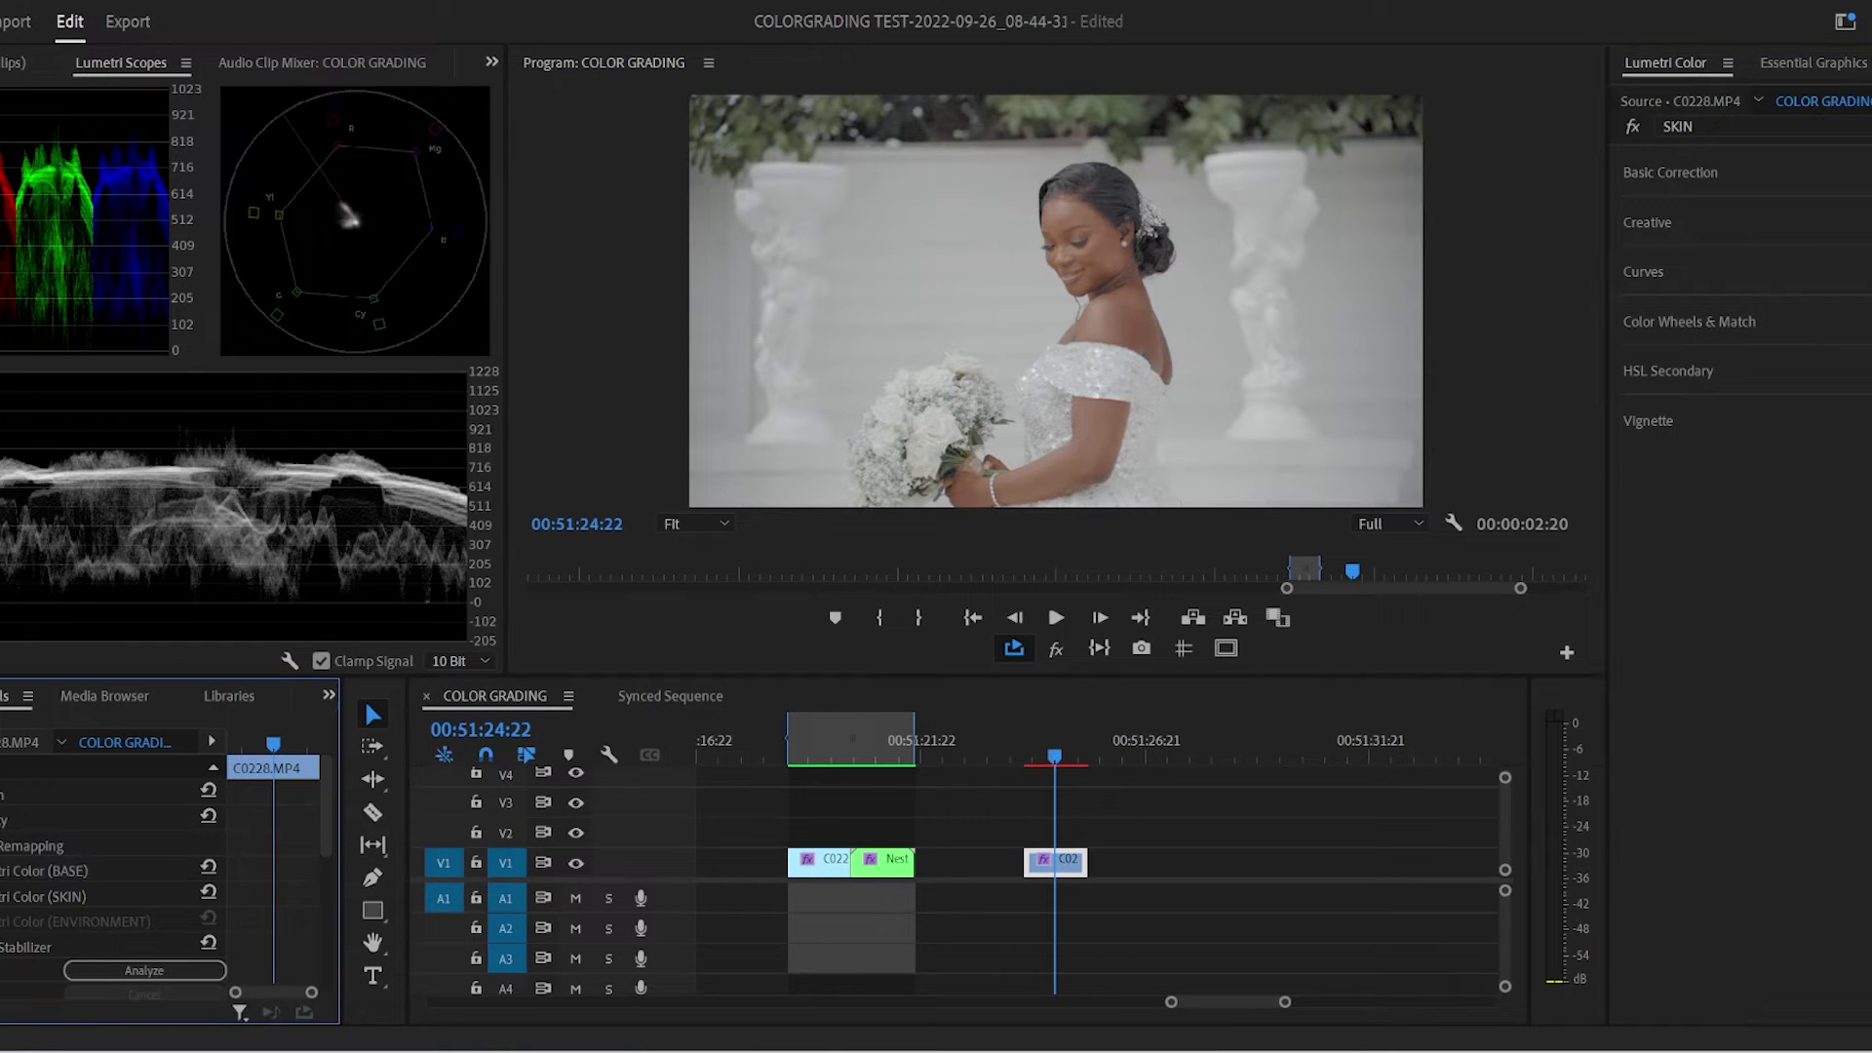
{"action": "left_click", "coordinate": [132, 889]}
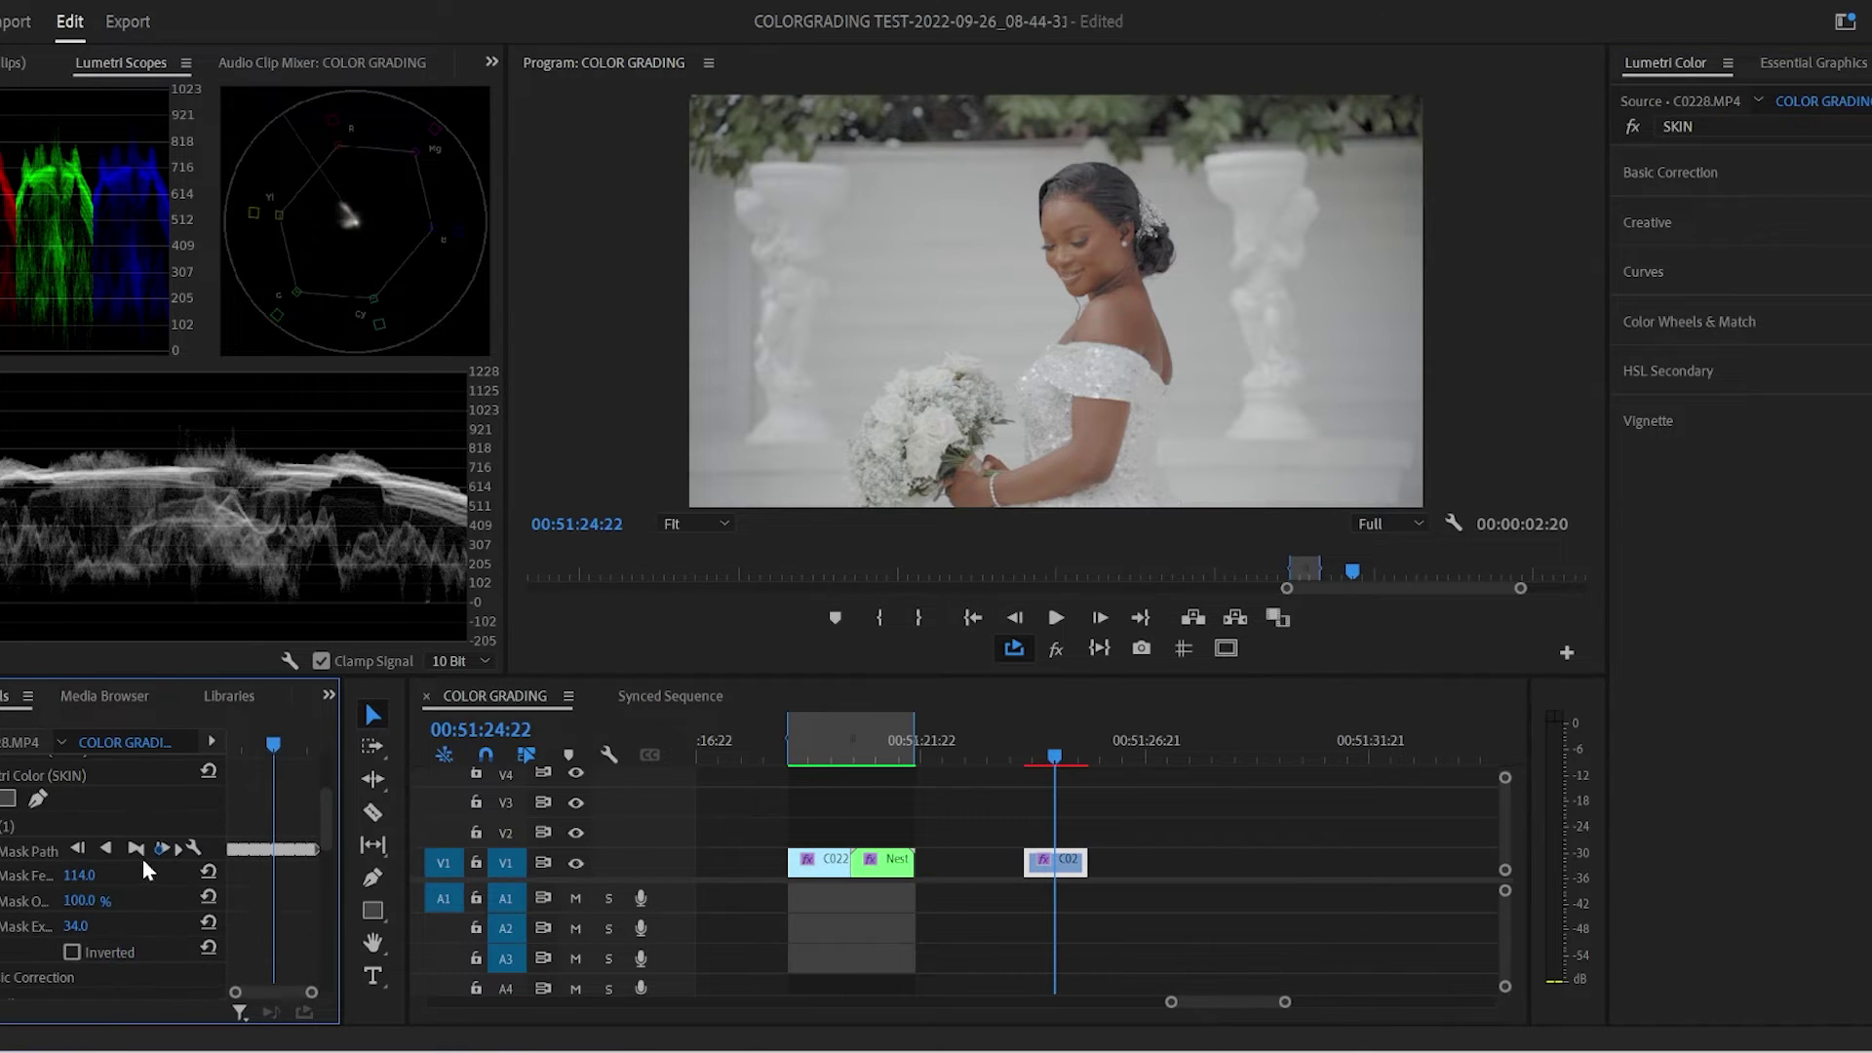
{"action": "left_click", "coordinate": [4, 826]}
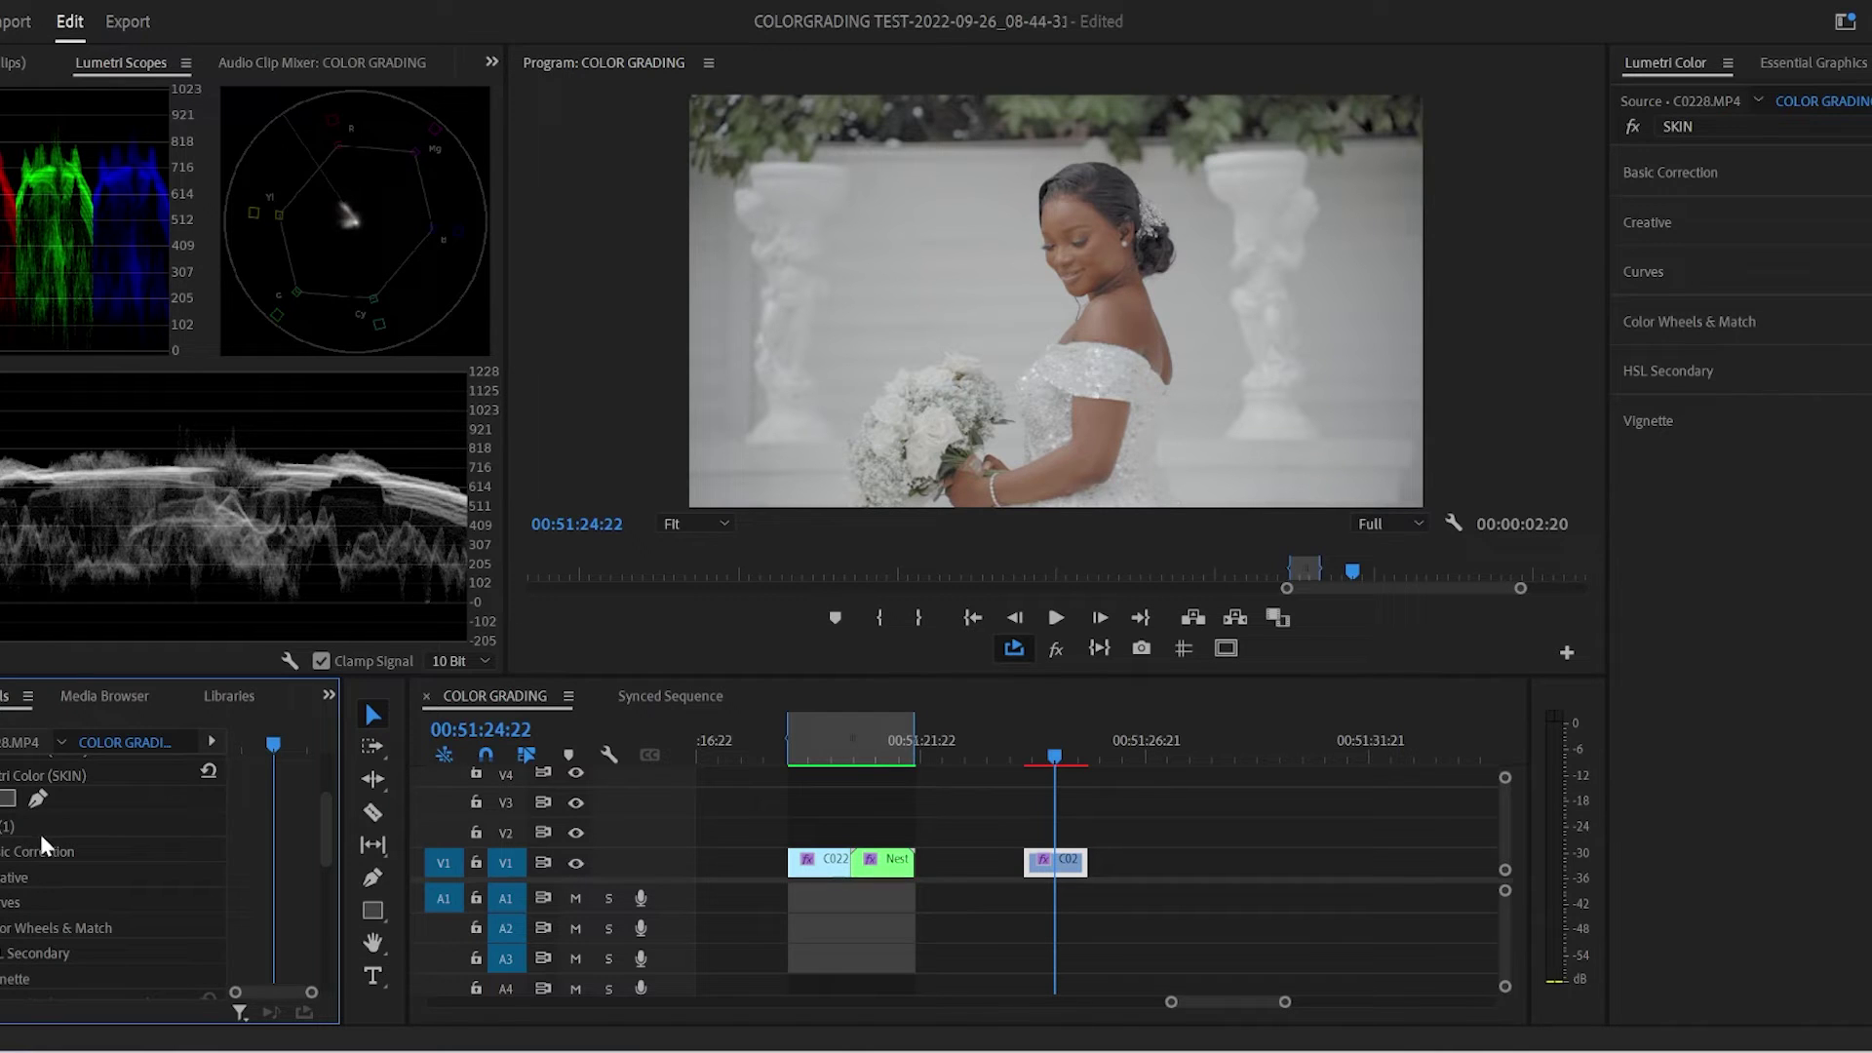
{"action": "left_click", "coordinate": [4, 826]}
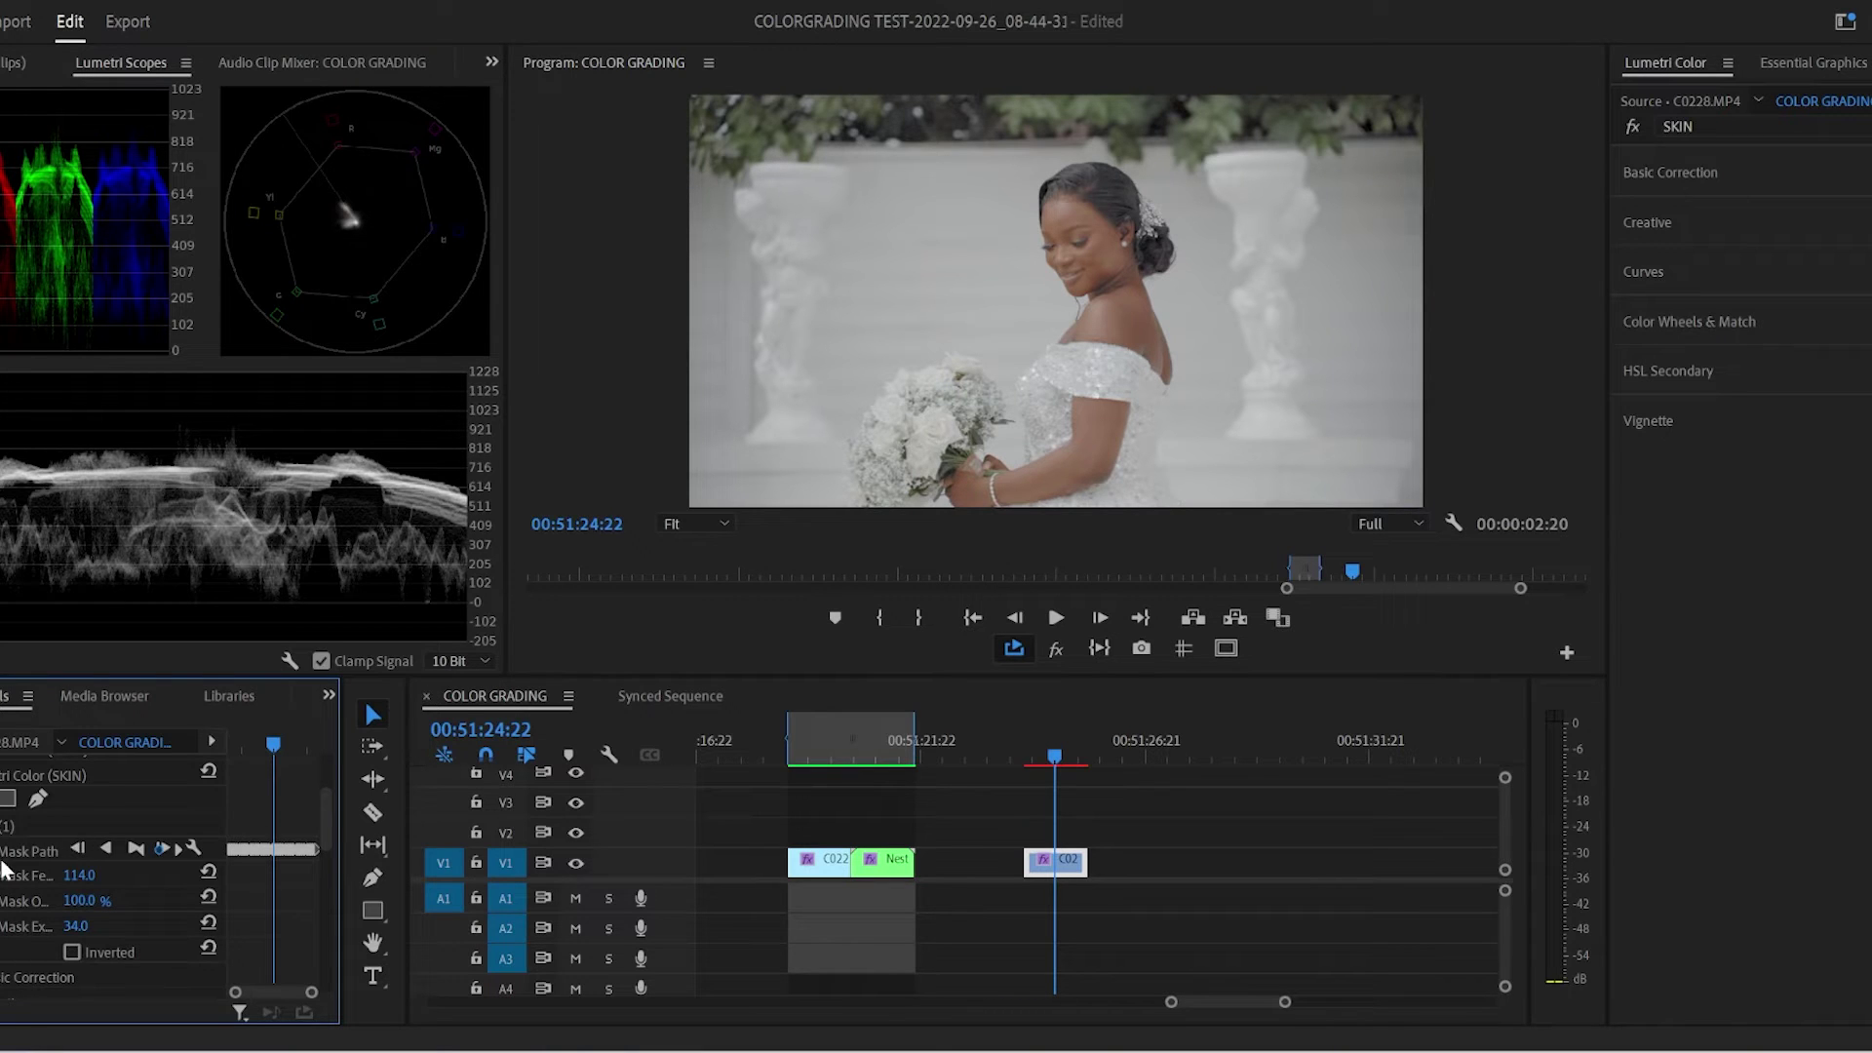
{"action": "scroll", "coordinate": [97, 916], "scroll_direction": "down", "scroll_amount": 2}
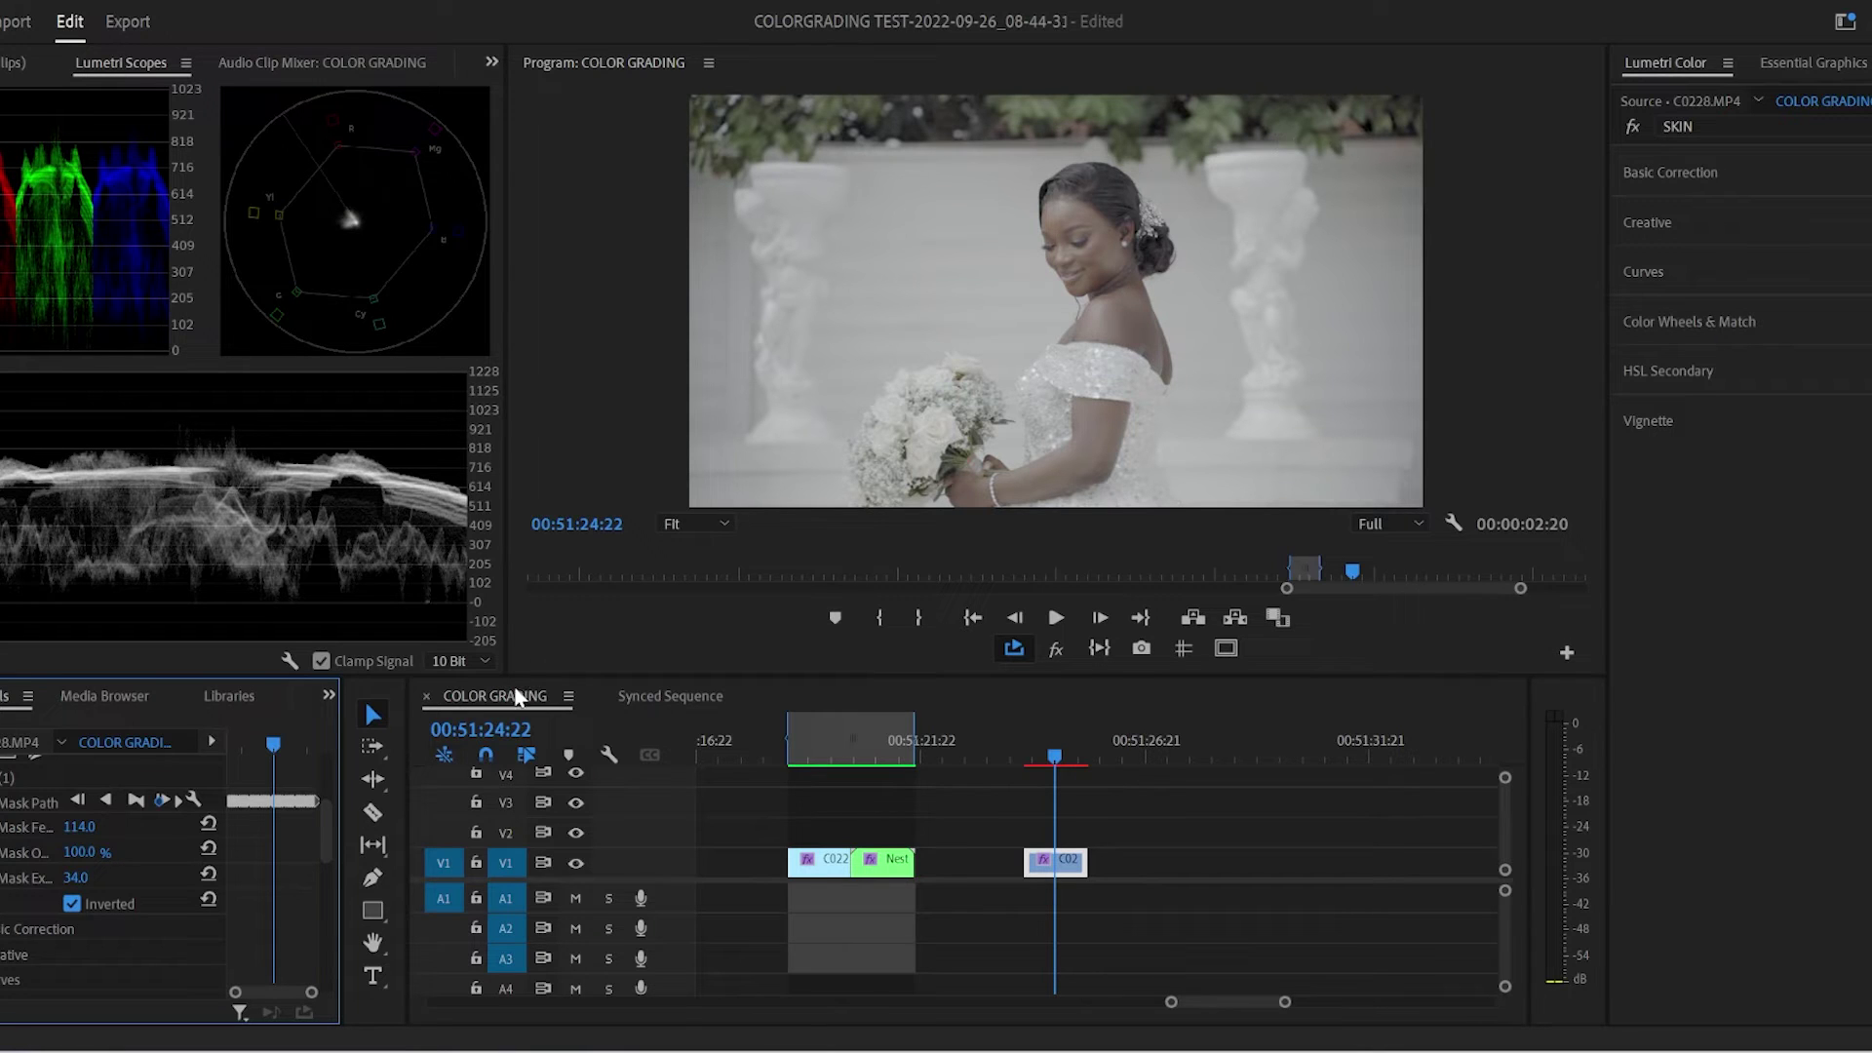
{"action": "left_click", "coordinate": [46, 803]}
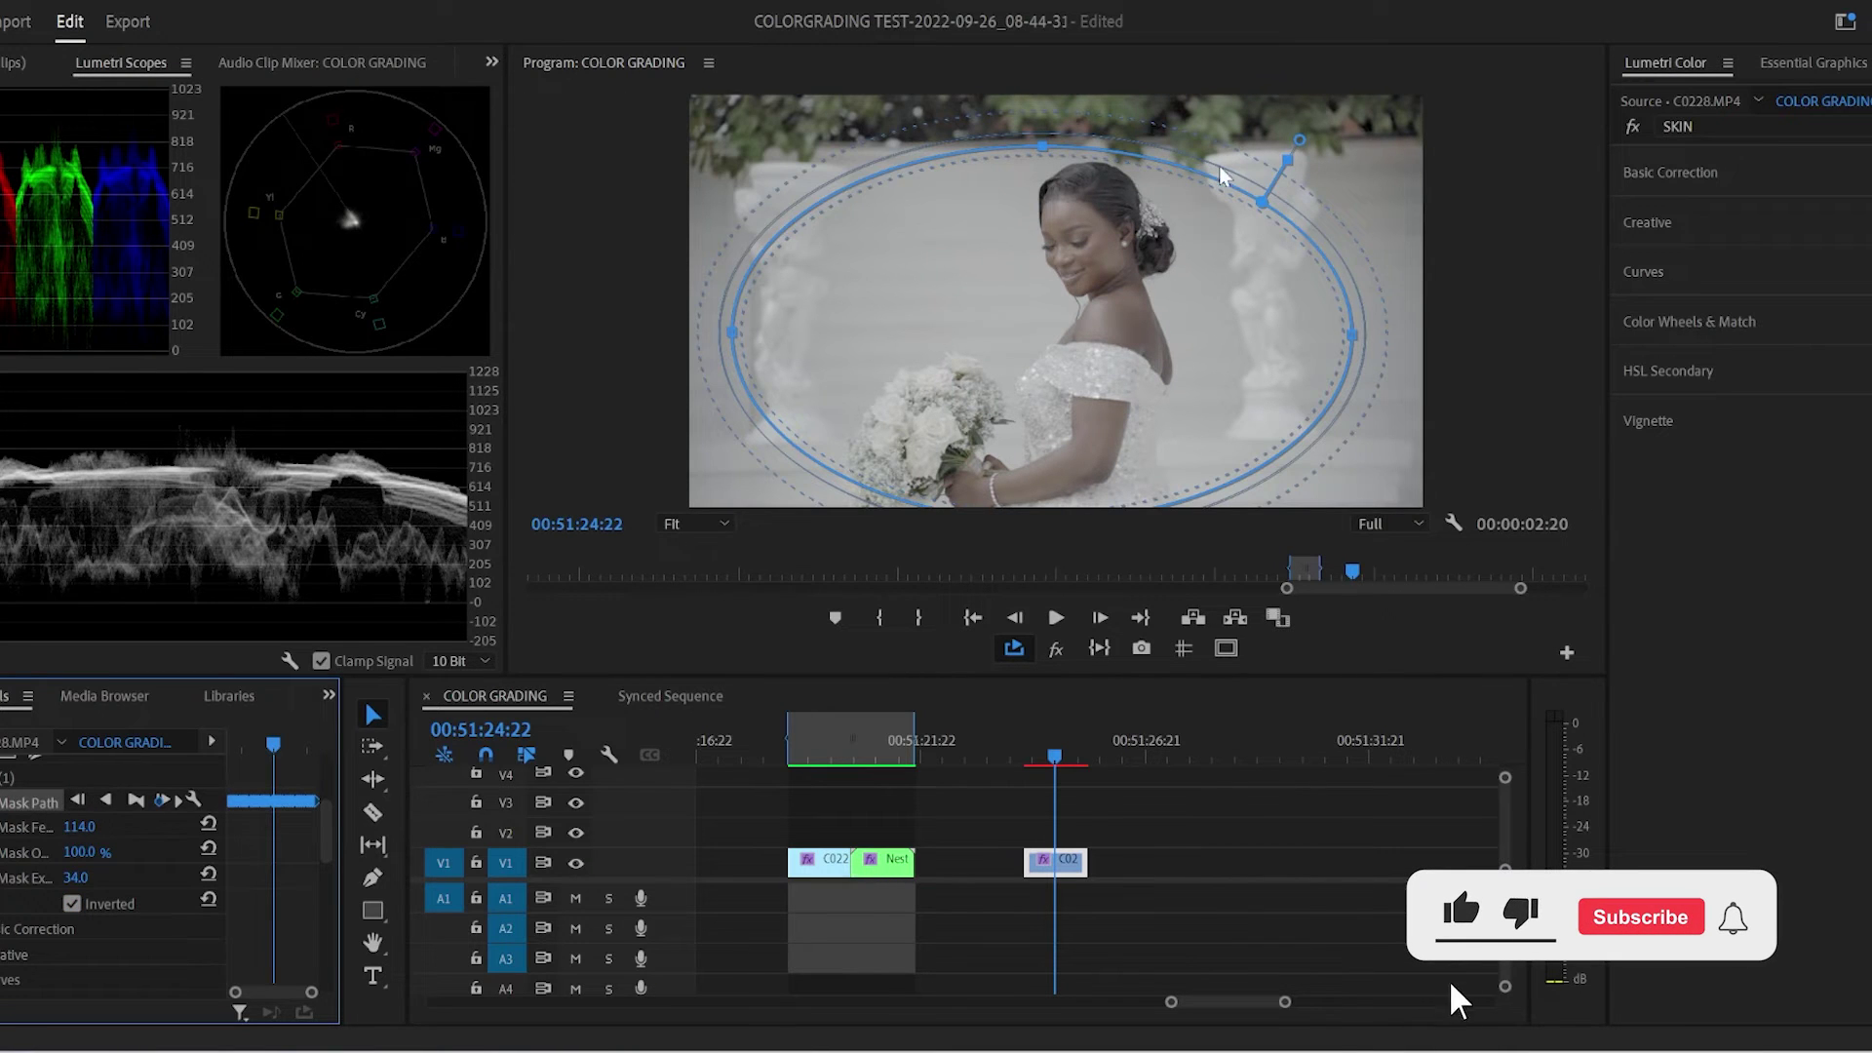
{"action": "left_click", "coordinate": [90, 909]}
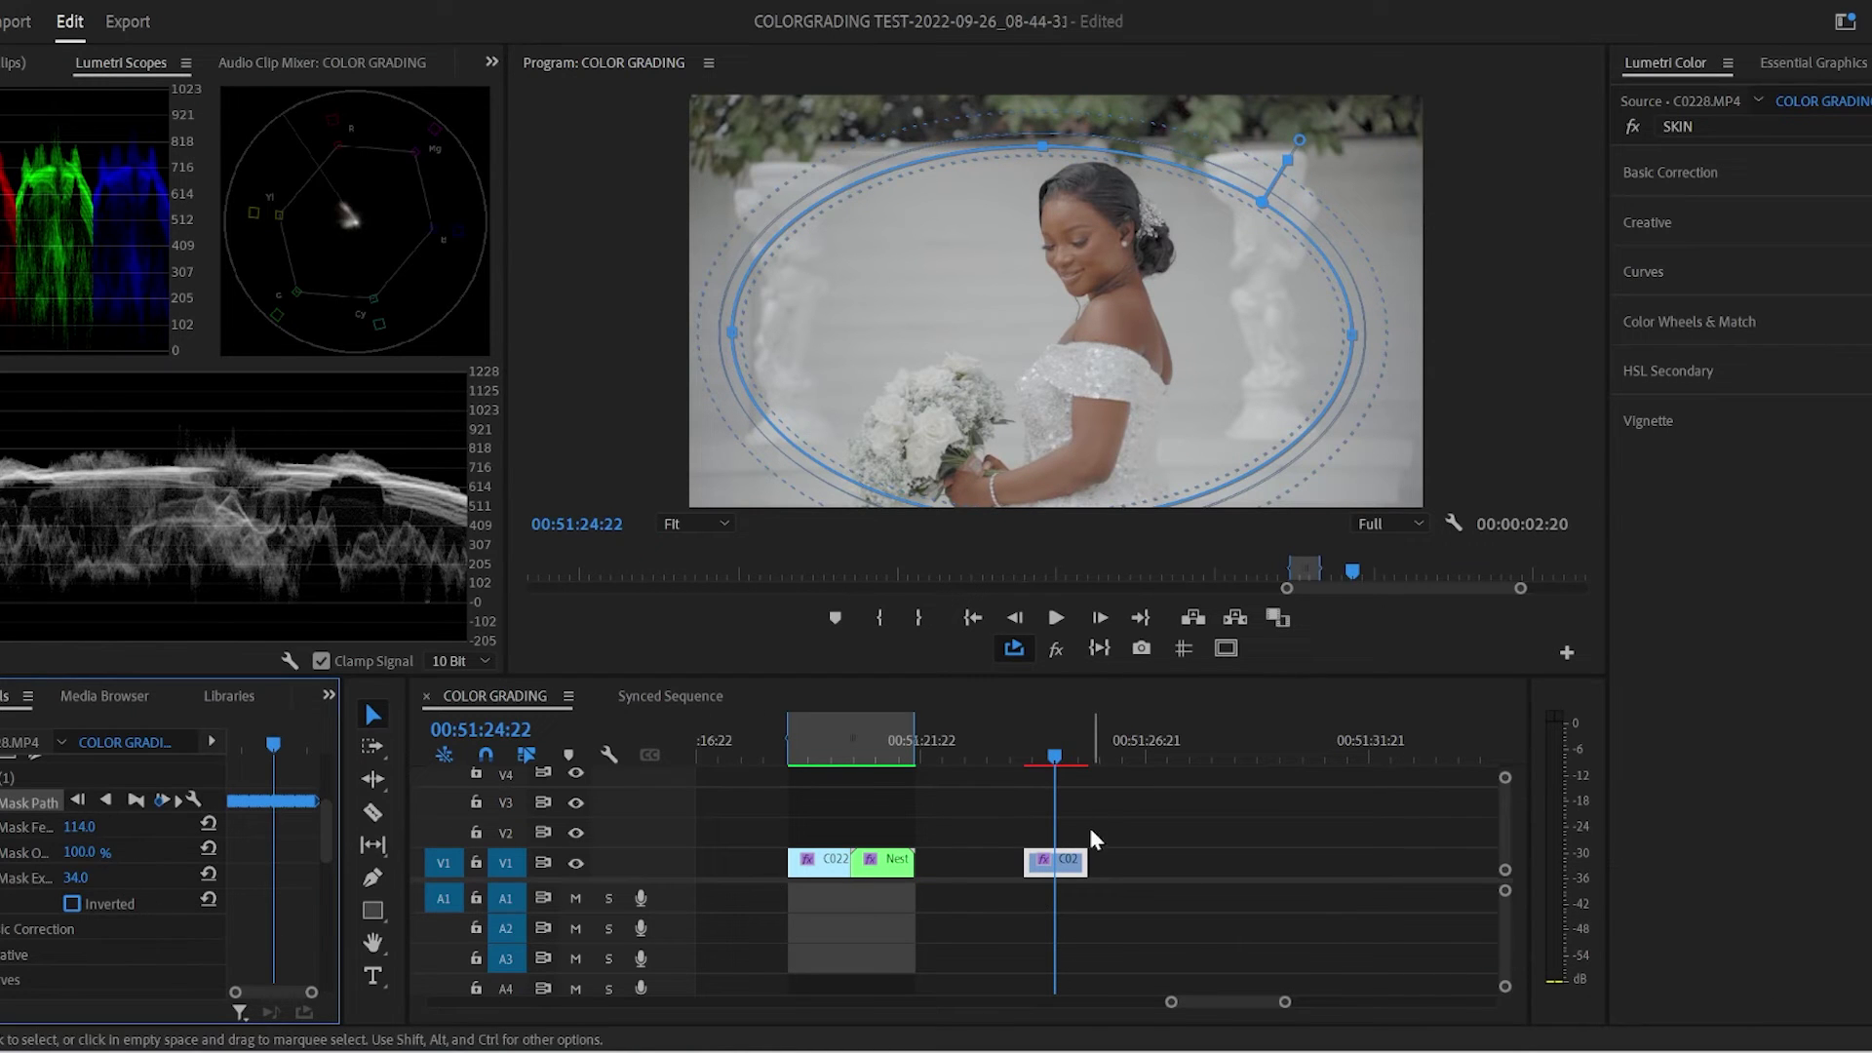
{"action": "left_click_drag", "start_coordinate": [1051, 755], "coordinate": [1046, 755]}
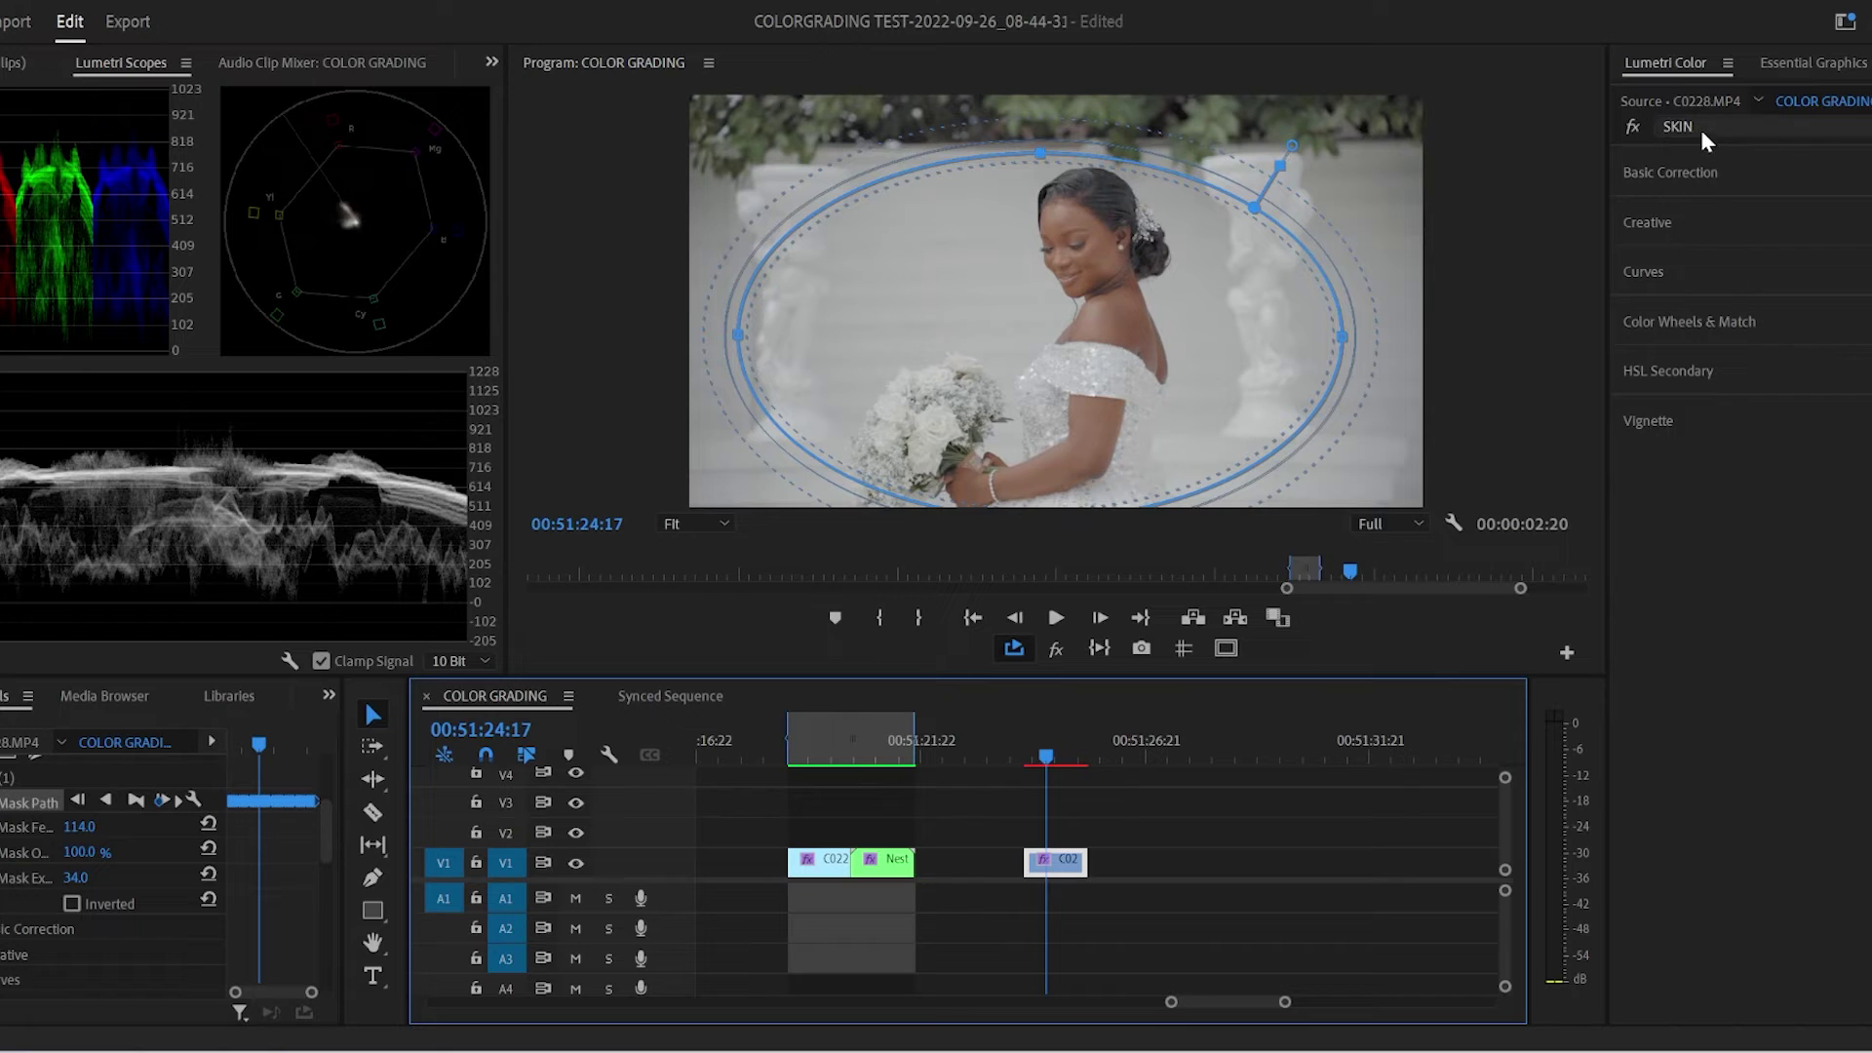
- Make ENVIRONMENT the edited Lumetri layer and expand its HSL Secondary settings
{"action": "left_click", "coordinate": [115, 923]}
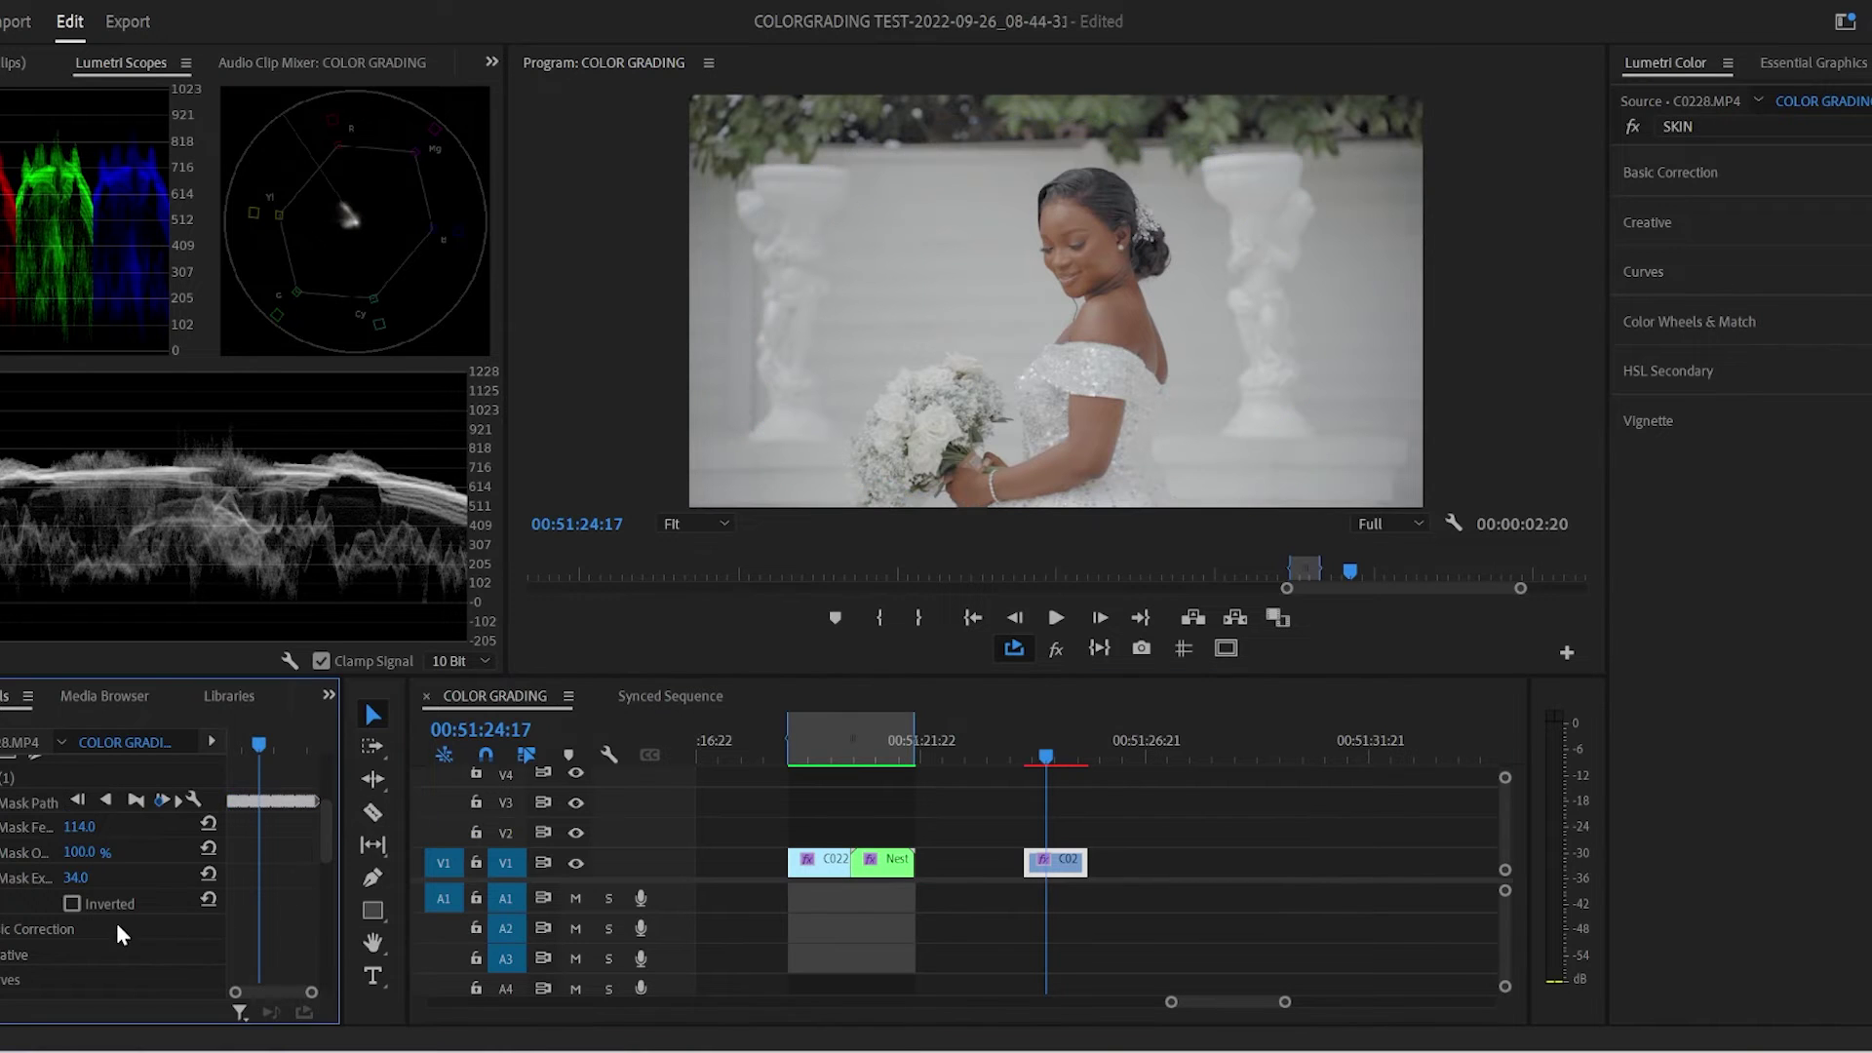
{"action": "left_click", "coordinate": [1755, 129]}
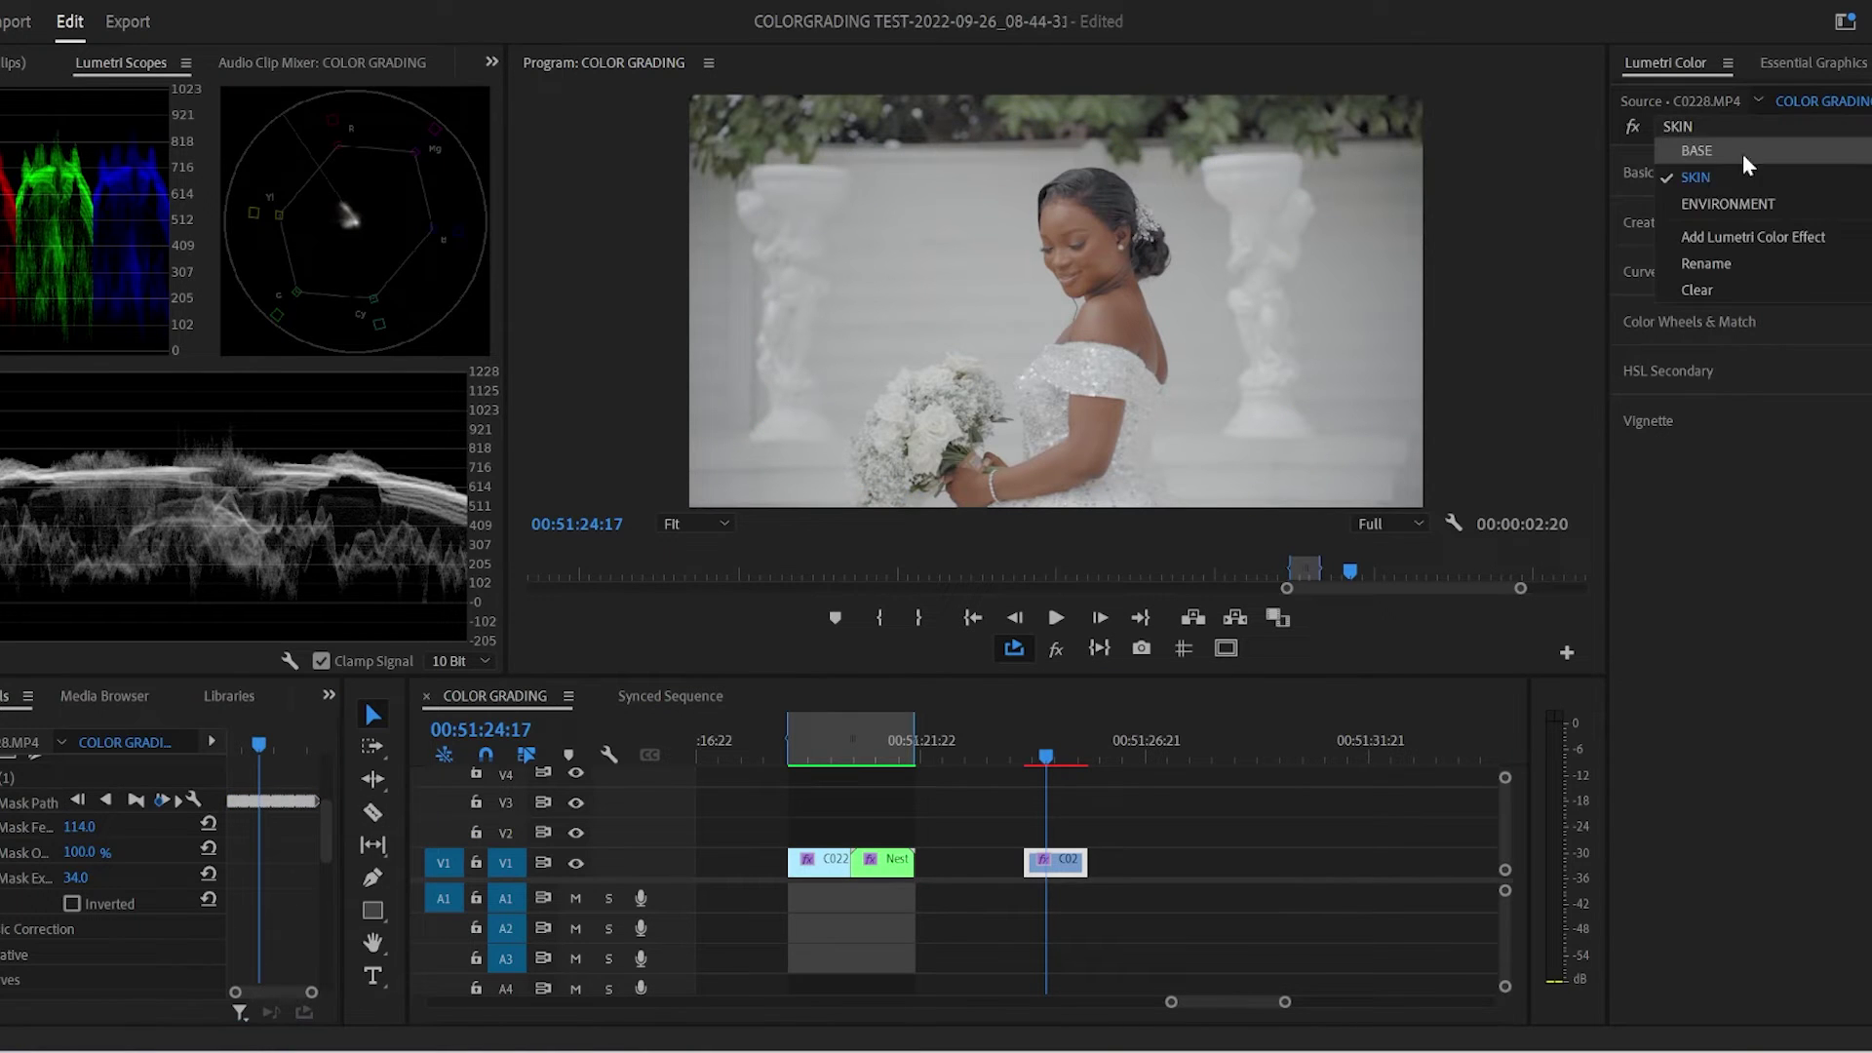
{"action": "left_click", "coordinate": [1714, 202]}
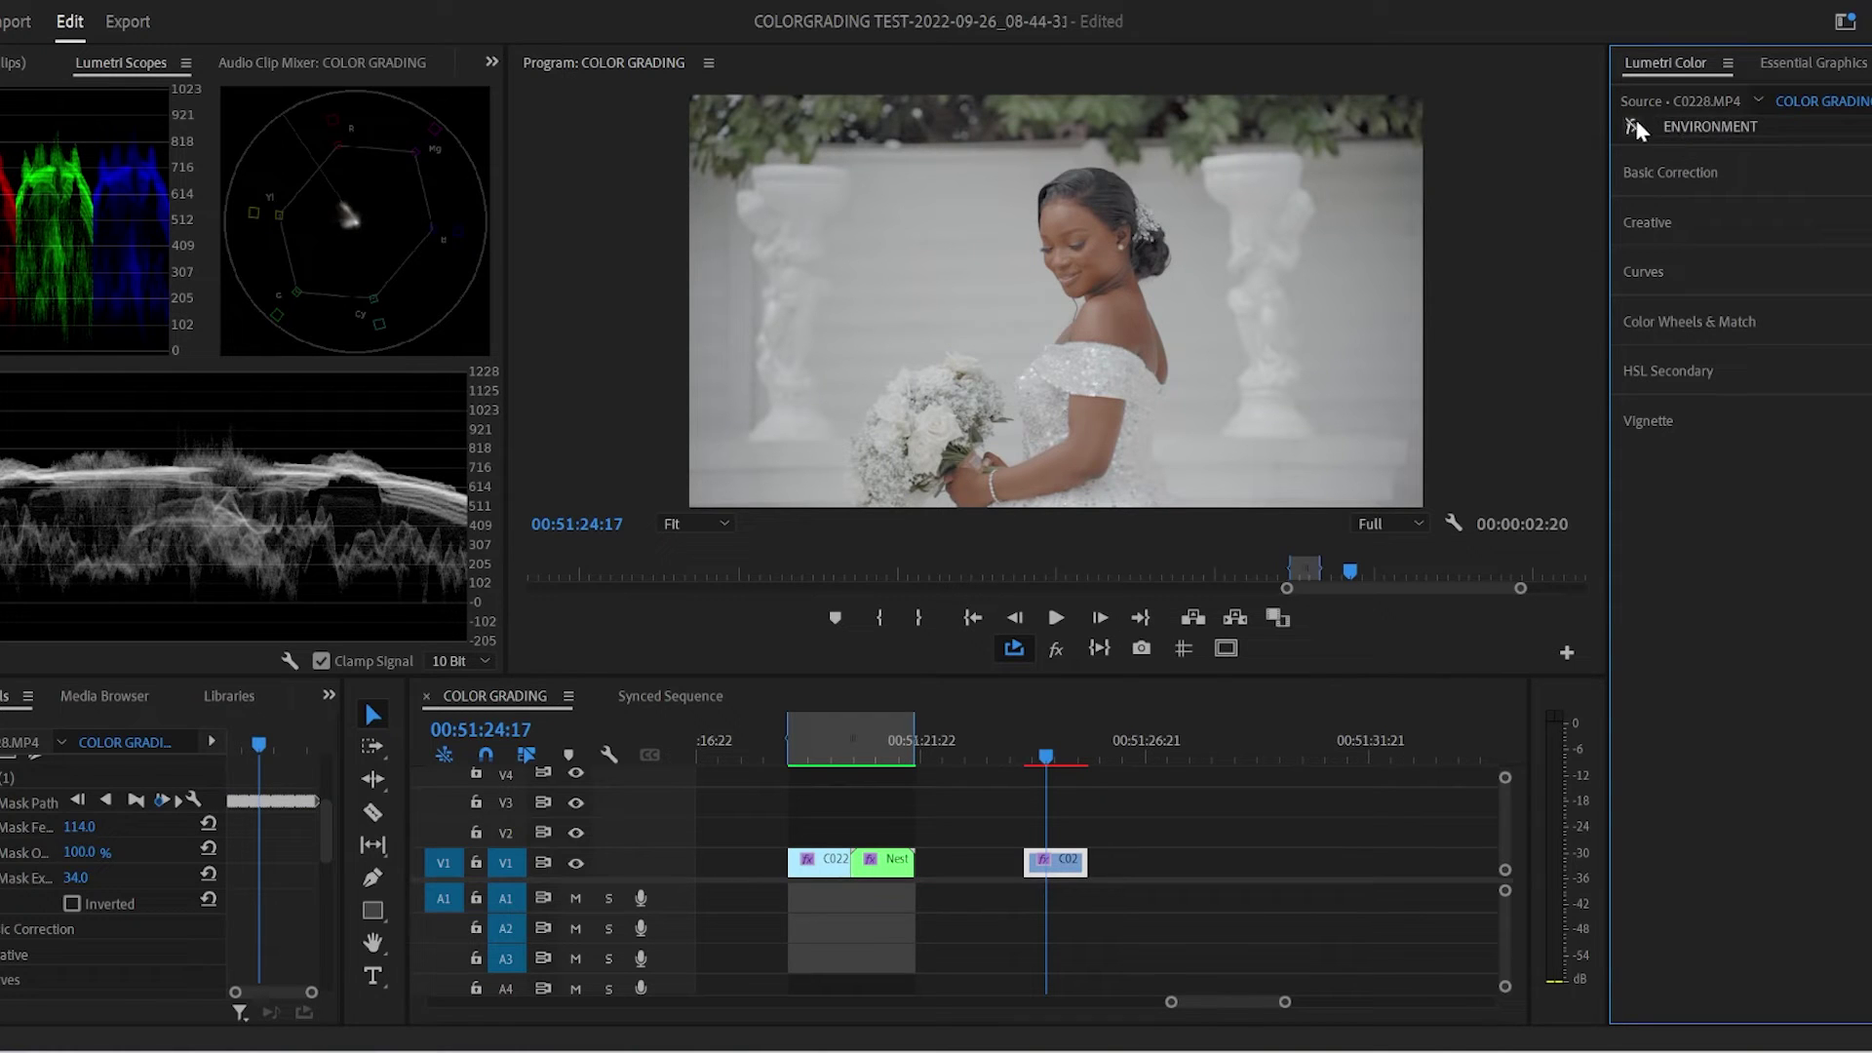
{"action": "left_click", "coordinate": [1731, 372]}
- Toggle the ENVIRONMENT HSL Secondary adjustment off and on repeatedly to compare before and after
{"action": "left_click", "coordinate": [1864, 372]}
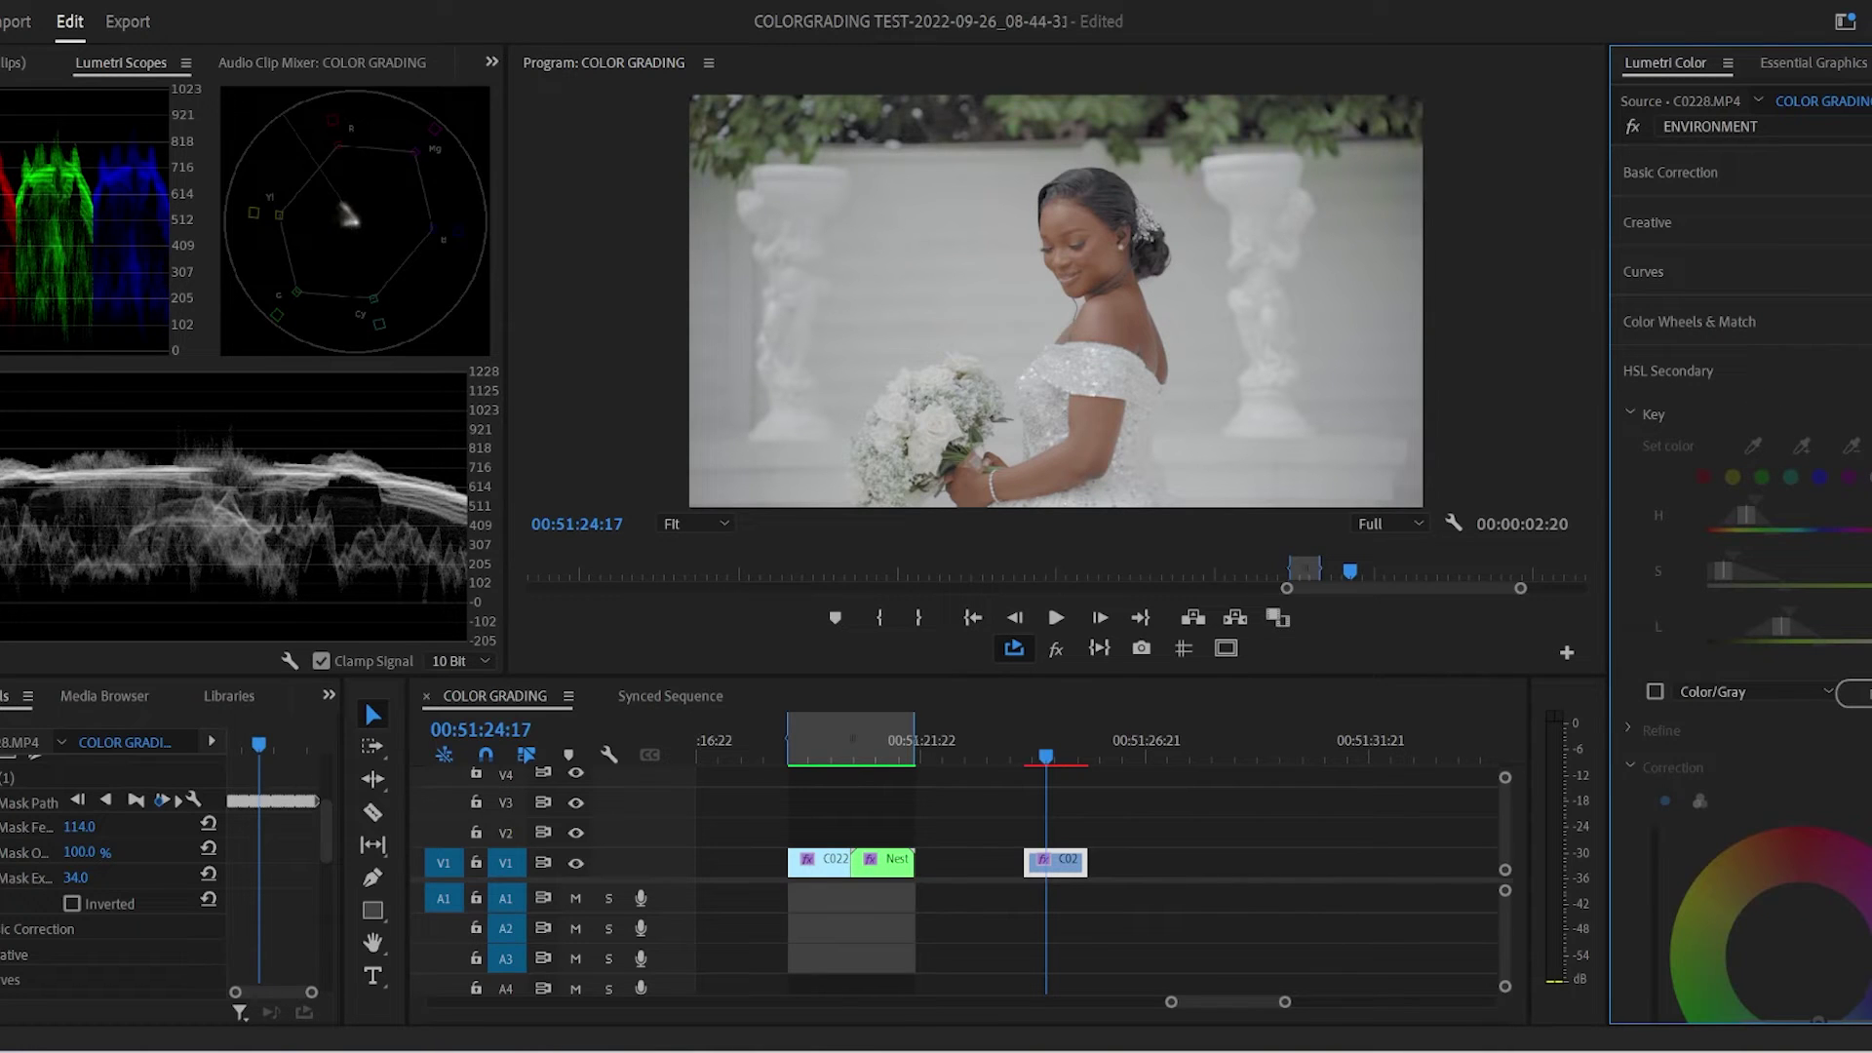
{"action": "left_click", "coordinate": [1864, 372]}
{"action": "left_click", "coordinate": [1865, 371]}
{"action": "left_click", "coordinate": [1865, 372]}
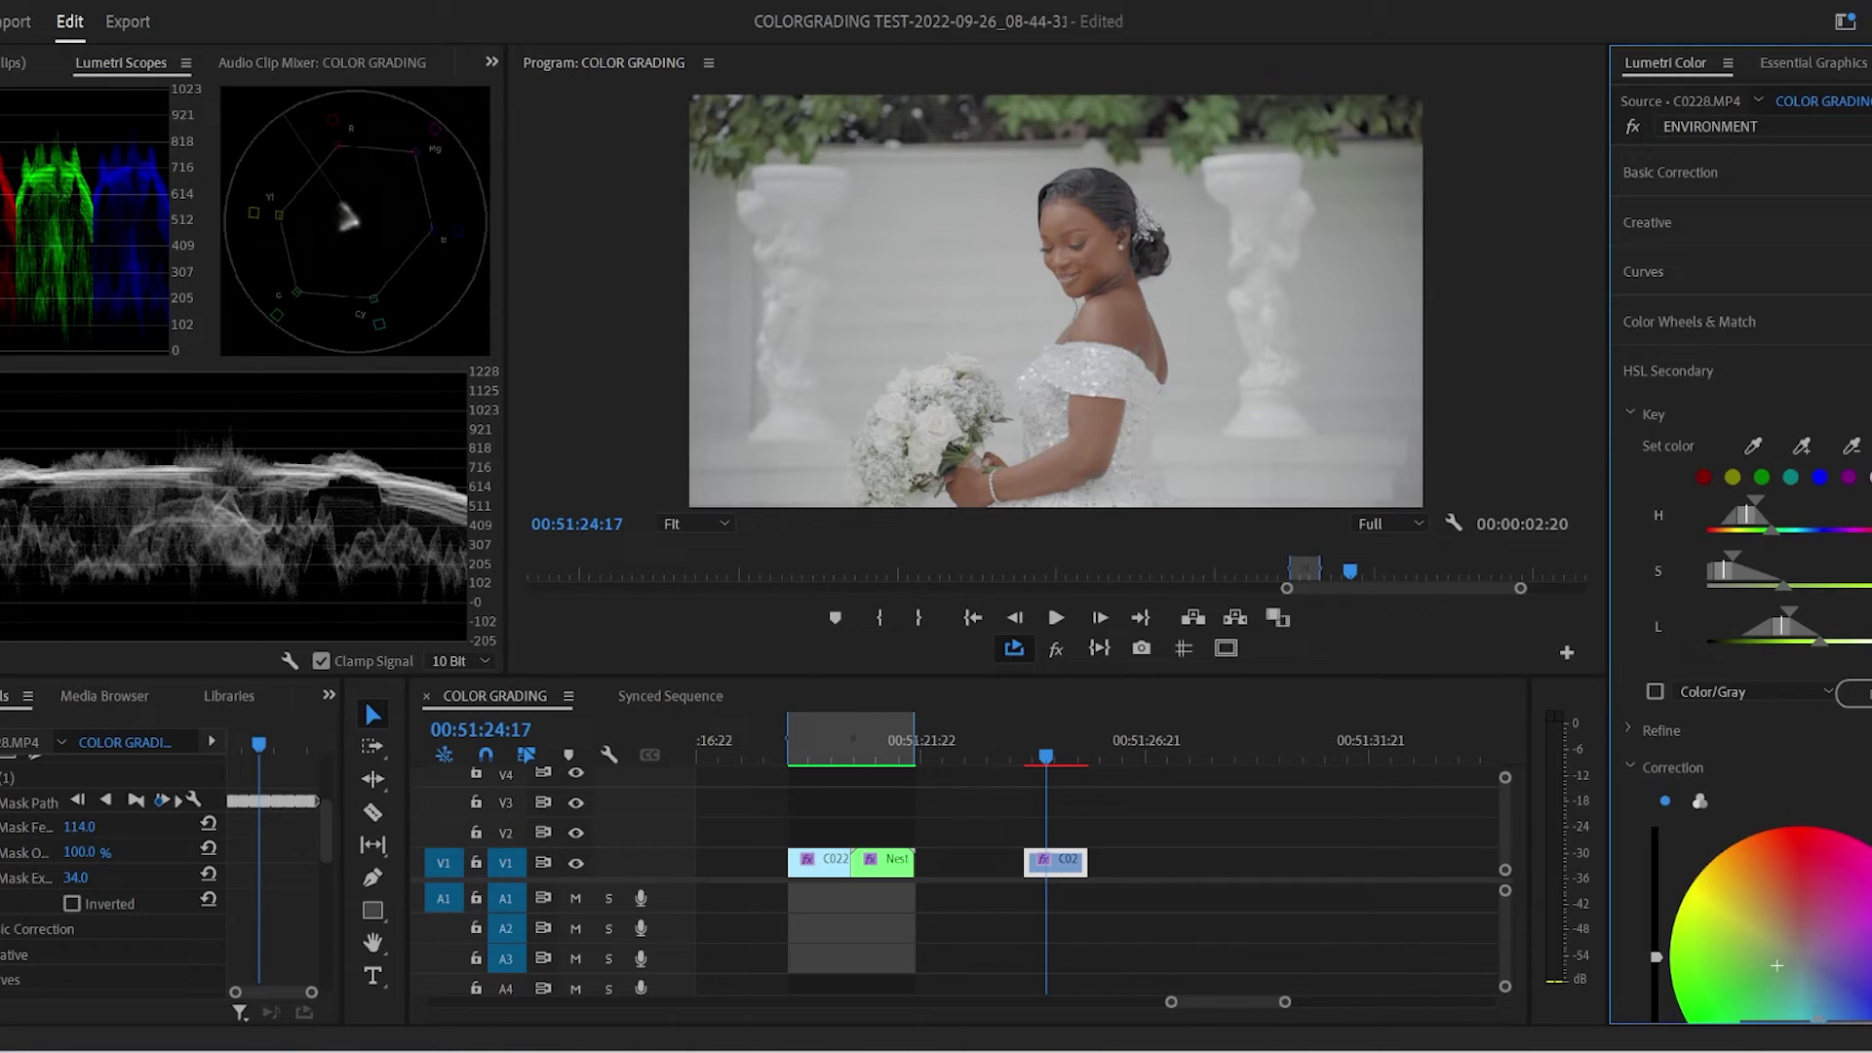
{"action": "left_click", "coordinate": [1864, 372]}
{"action": "left_click", "coordinate": [1864, 371]}
{"action": "left_click", "coordinate": [1864, 372]}
{"action": "left_click", "coordinate": [1864, 372]}
{"action": "left_click", "coordinate": [1865, 371]}
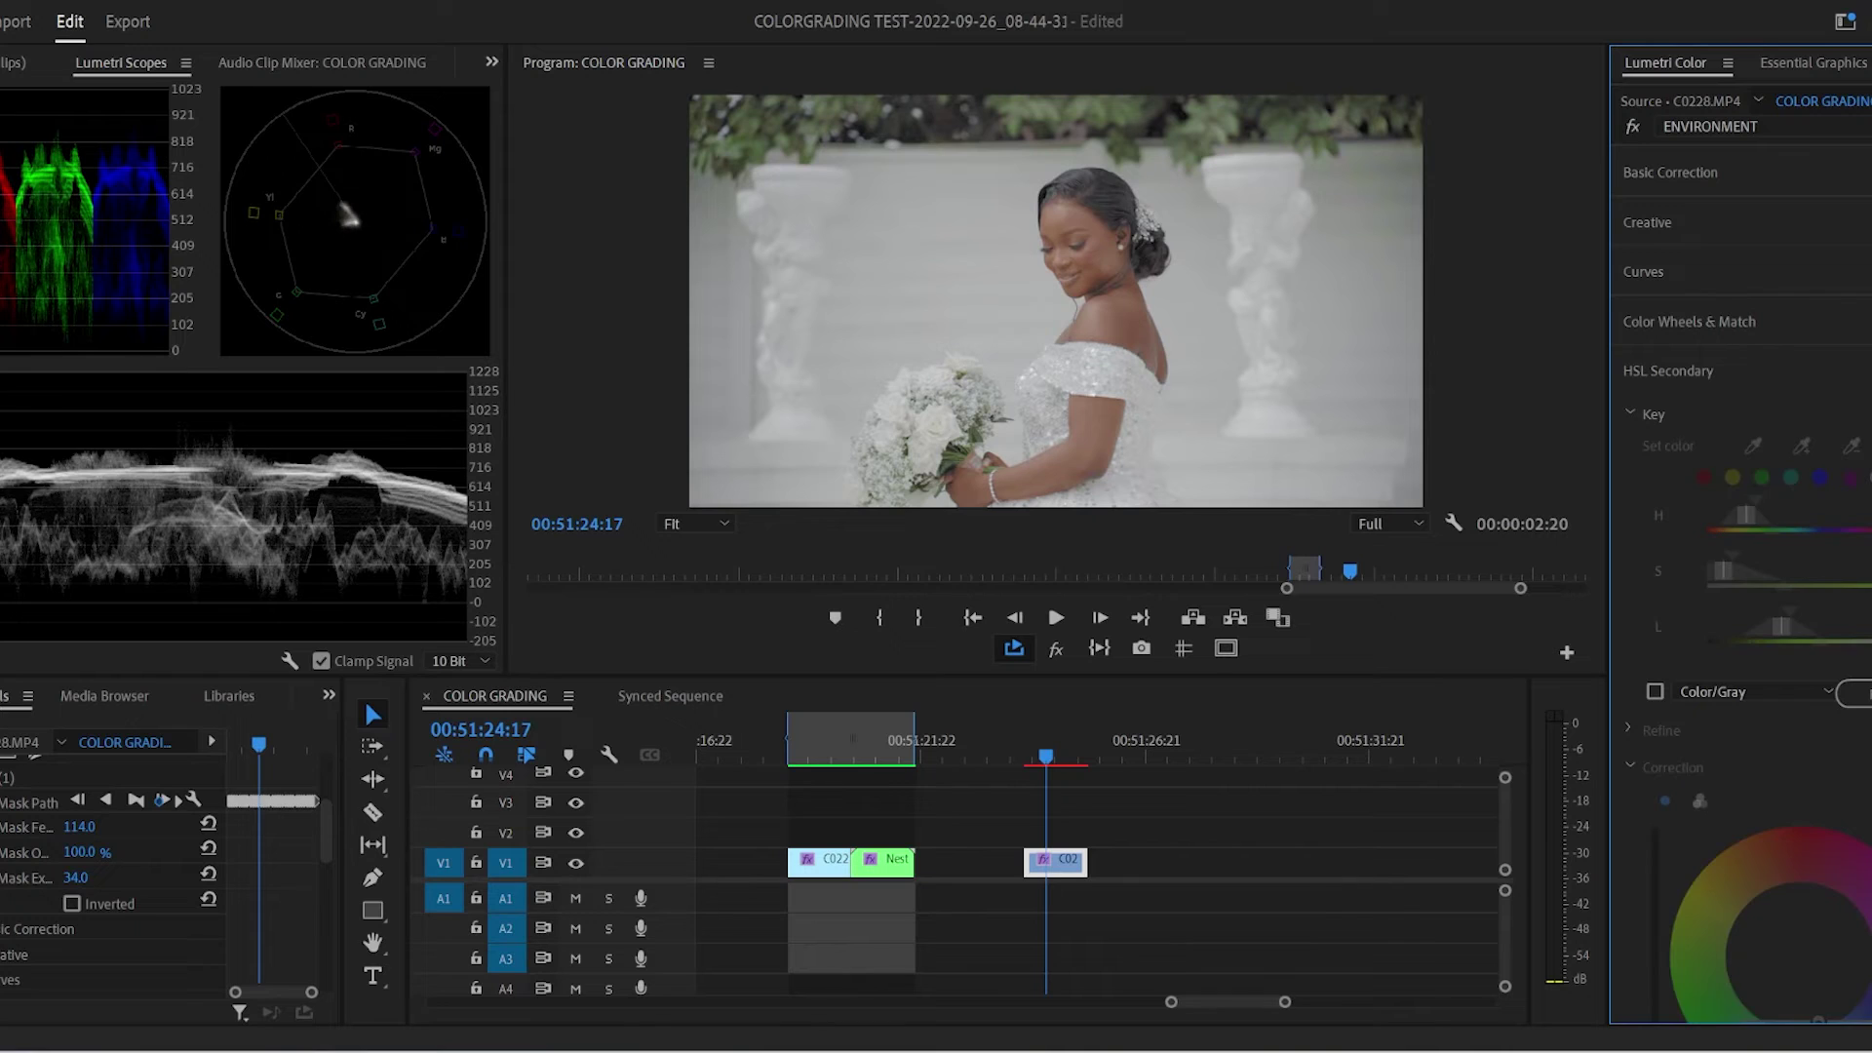
- Expand and collapse Color Wheels & Match, then bypass the ENVIRONMENT grade for comparison
{"action": "left_click", "coordinate": [1828, 330]}
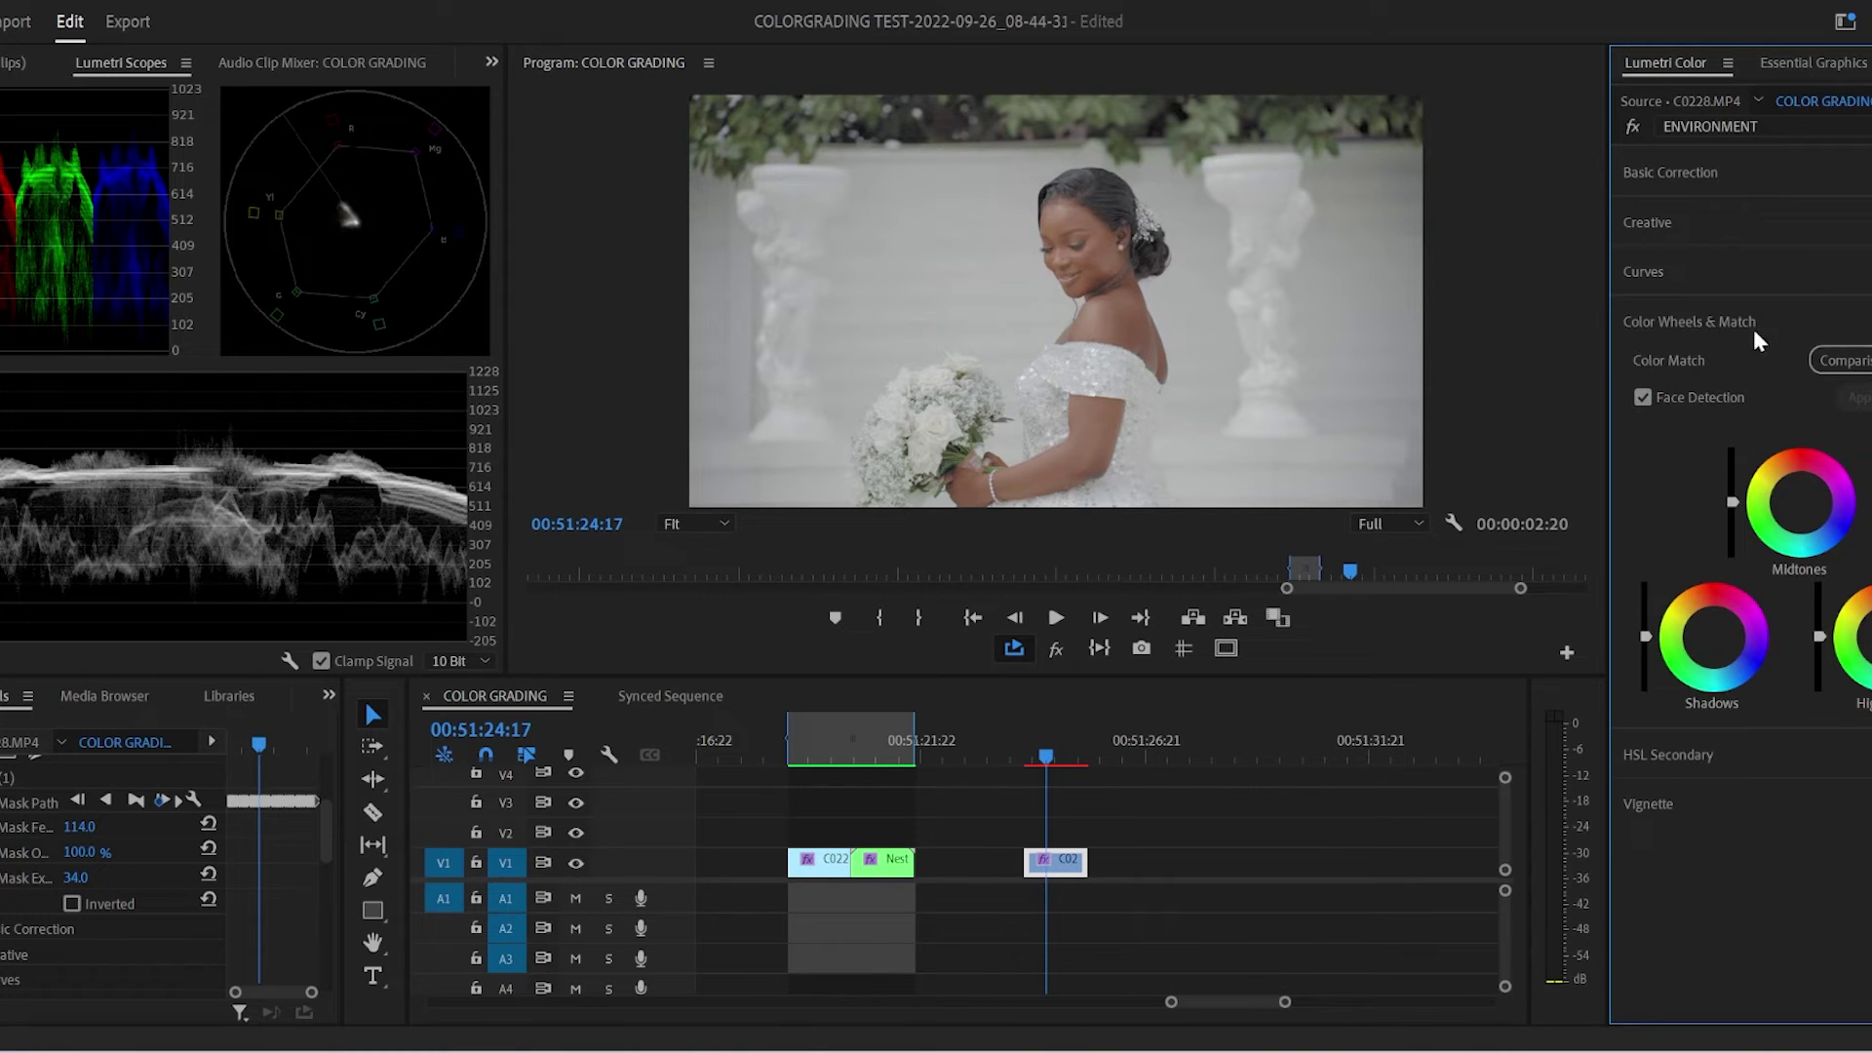
{"action": "left_click", "coordinate": [1839, 329]}
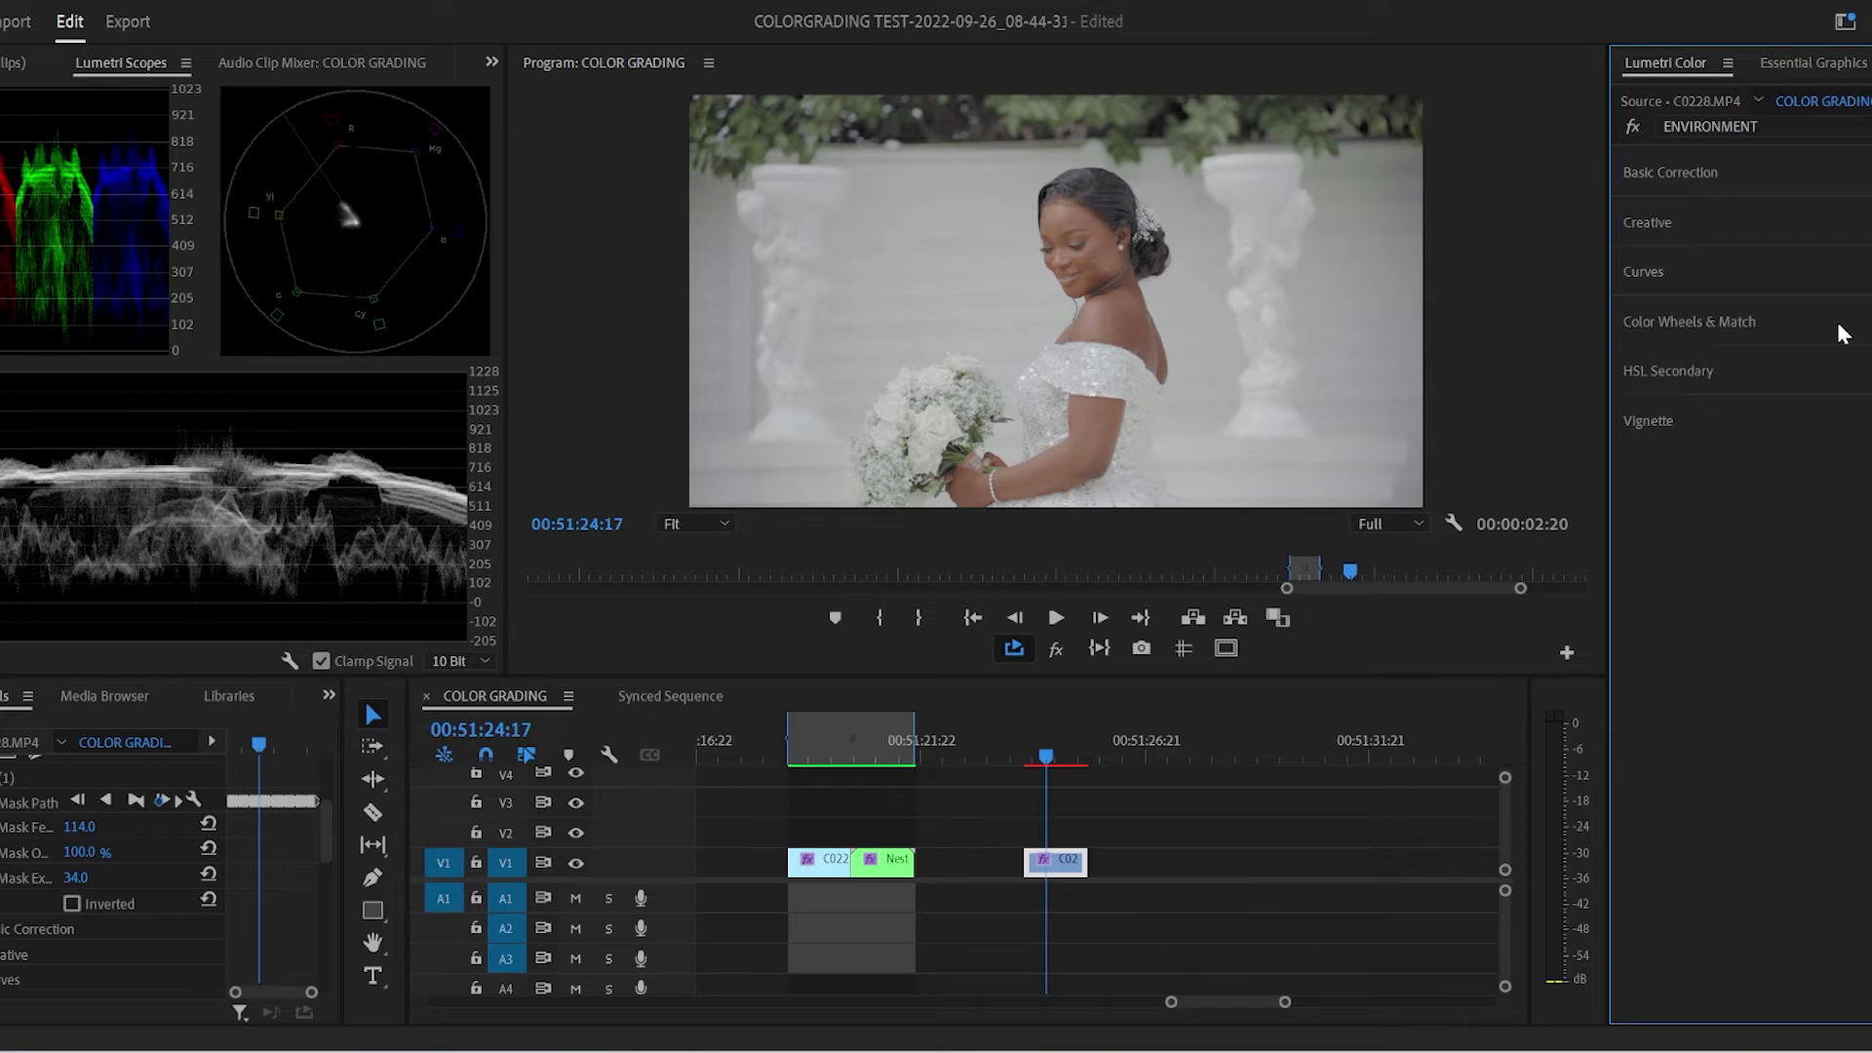
{"action": "left_click", "coordinate": [1635, 127]}
{"action": "left_click", "coordinate": [1821, 132]}
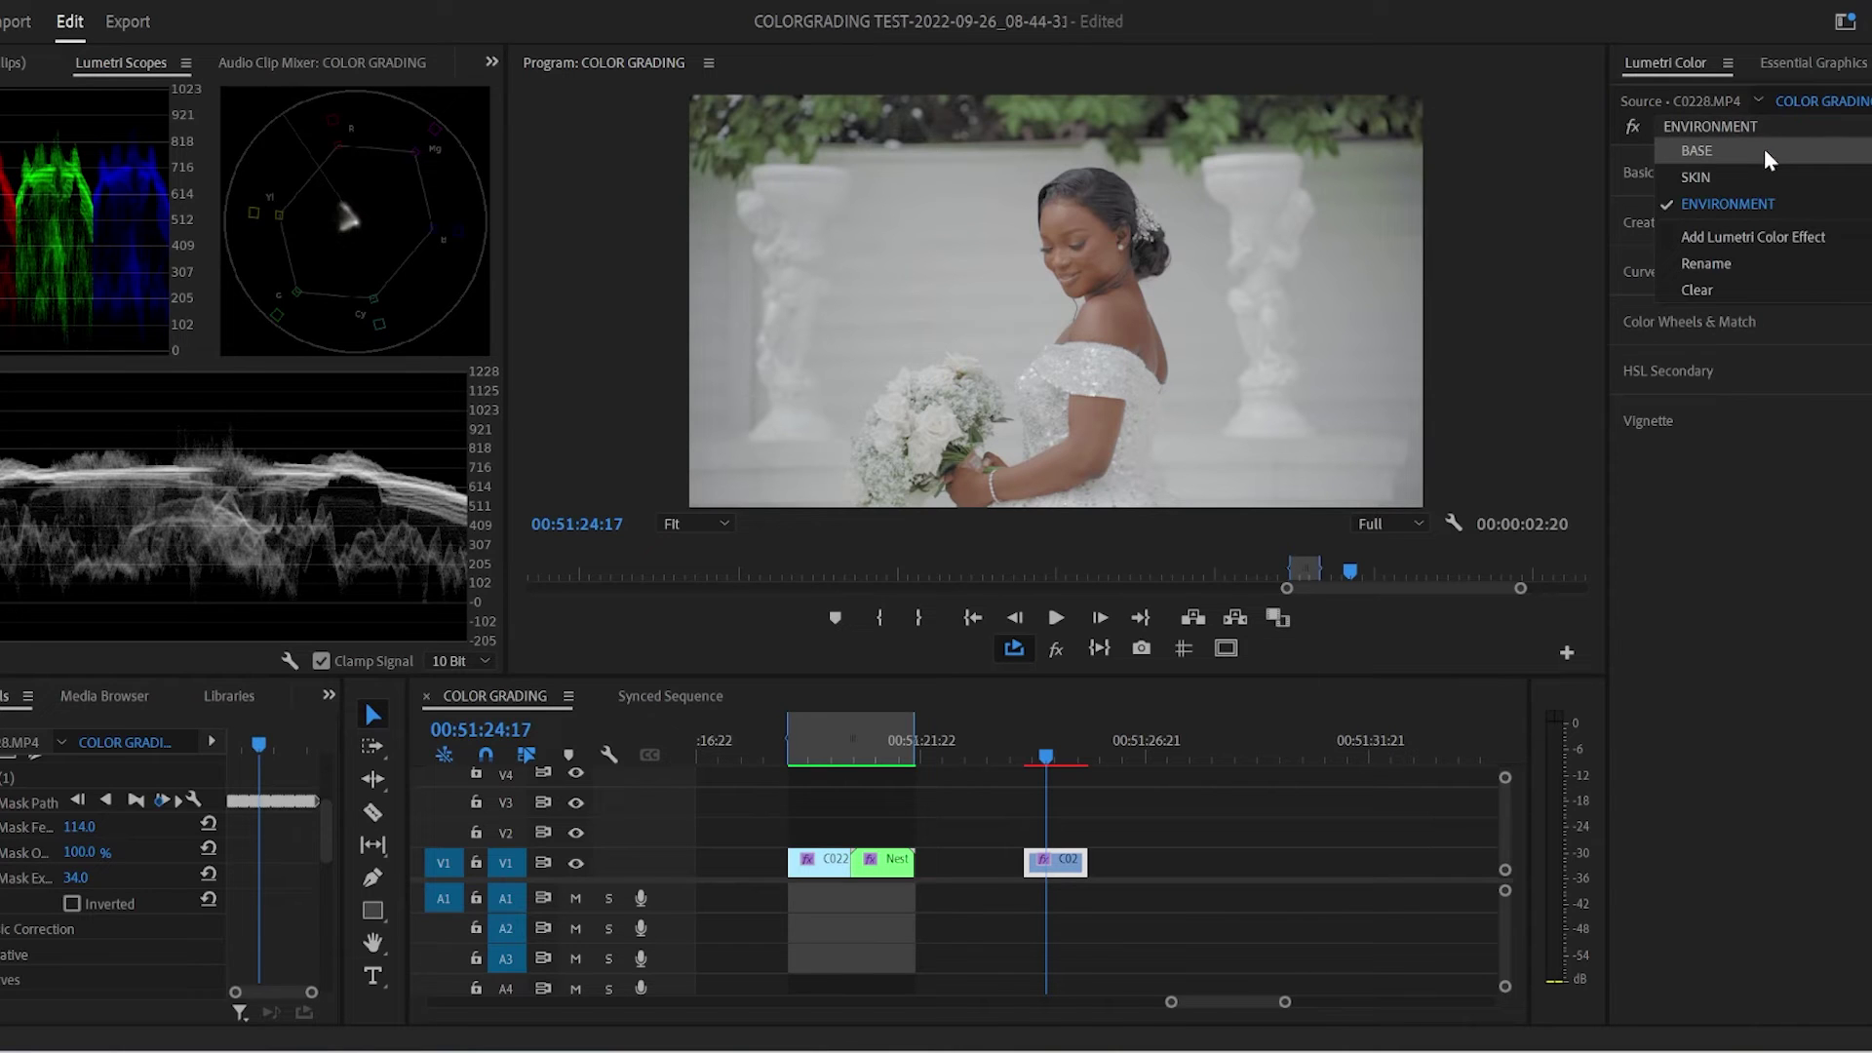
{"action": "scroll", "coordinate": [29, 866], "scroll_direction": "up", "scroll_amount": 1}
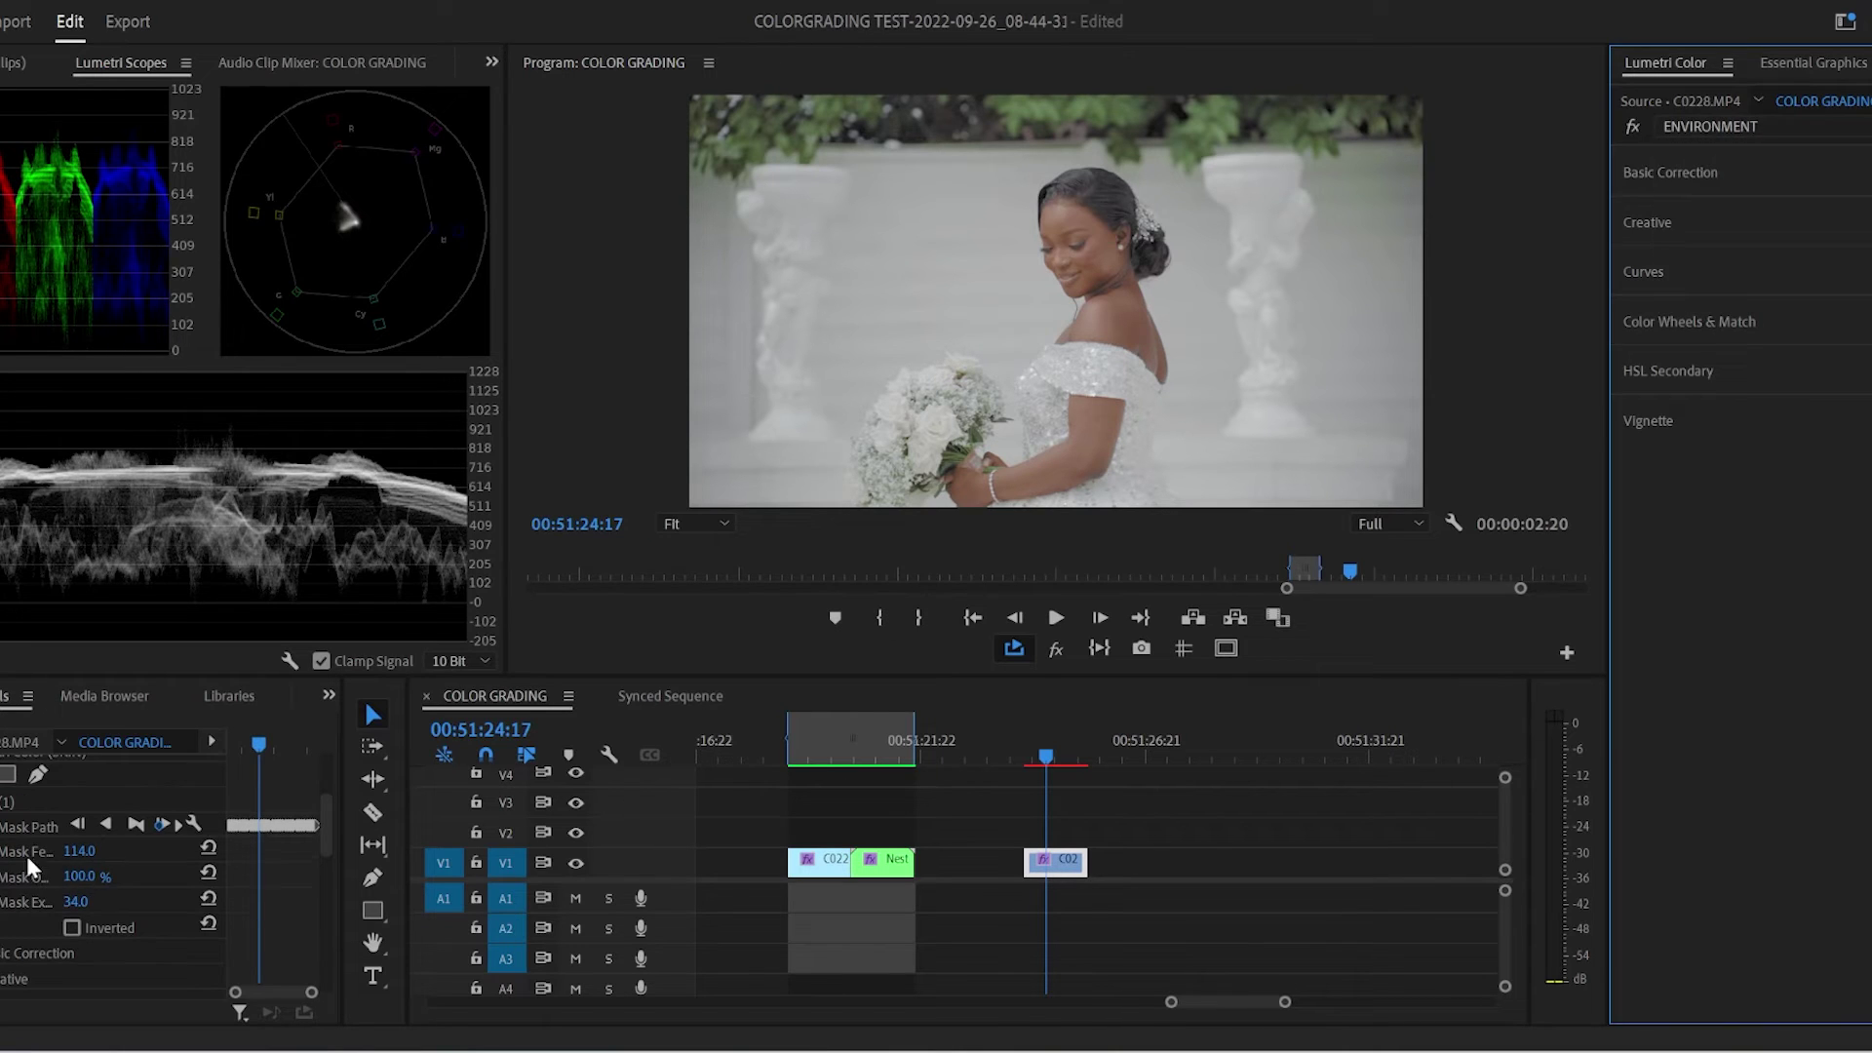
{"action": "scroll", "coordinate": [98, 868], "scroll_direction": "up", "scroll_amount": 3}
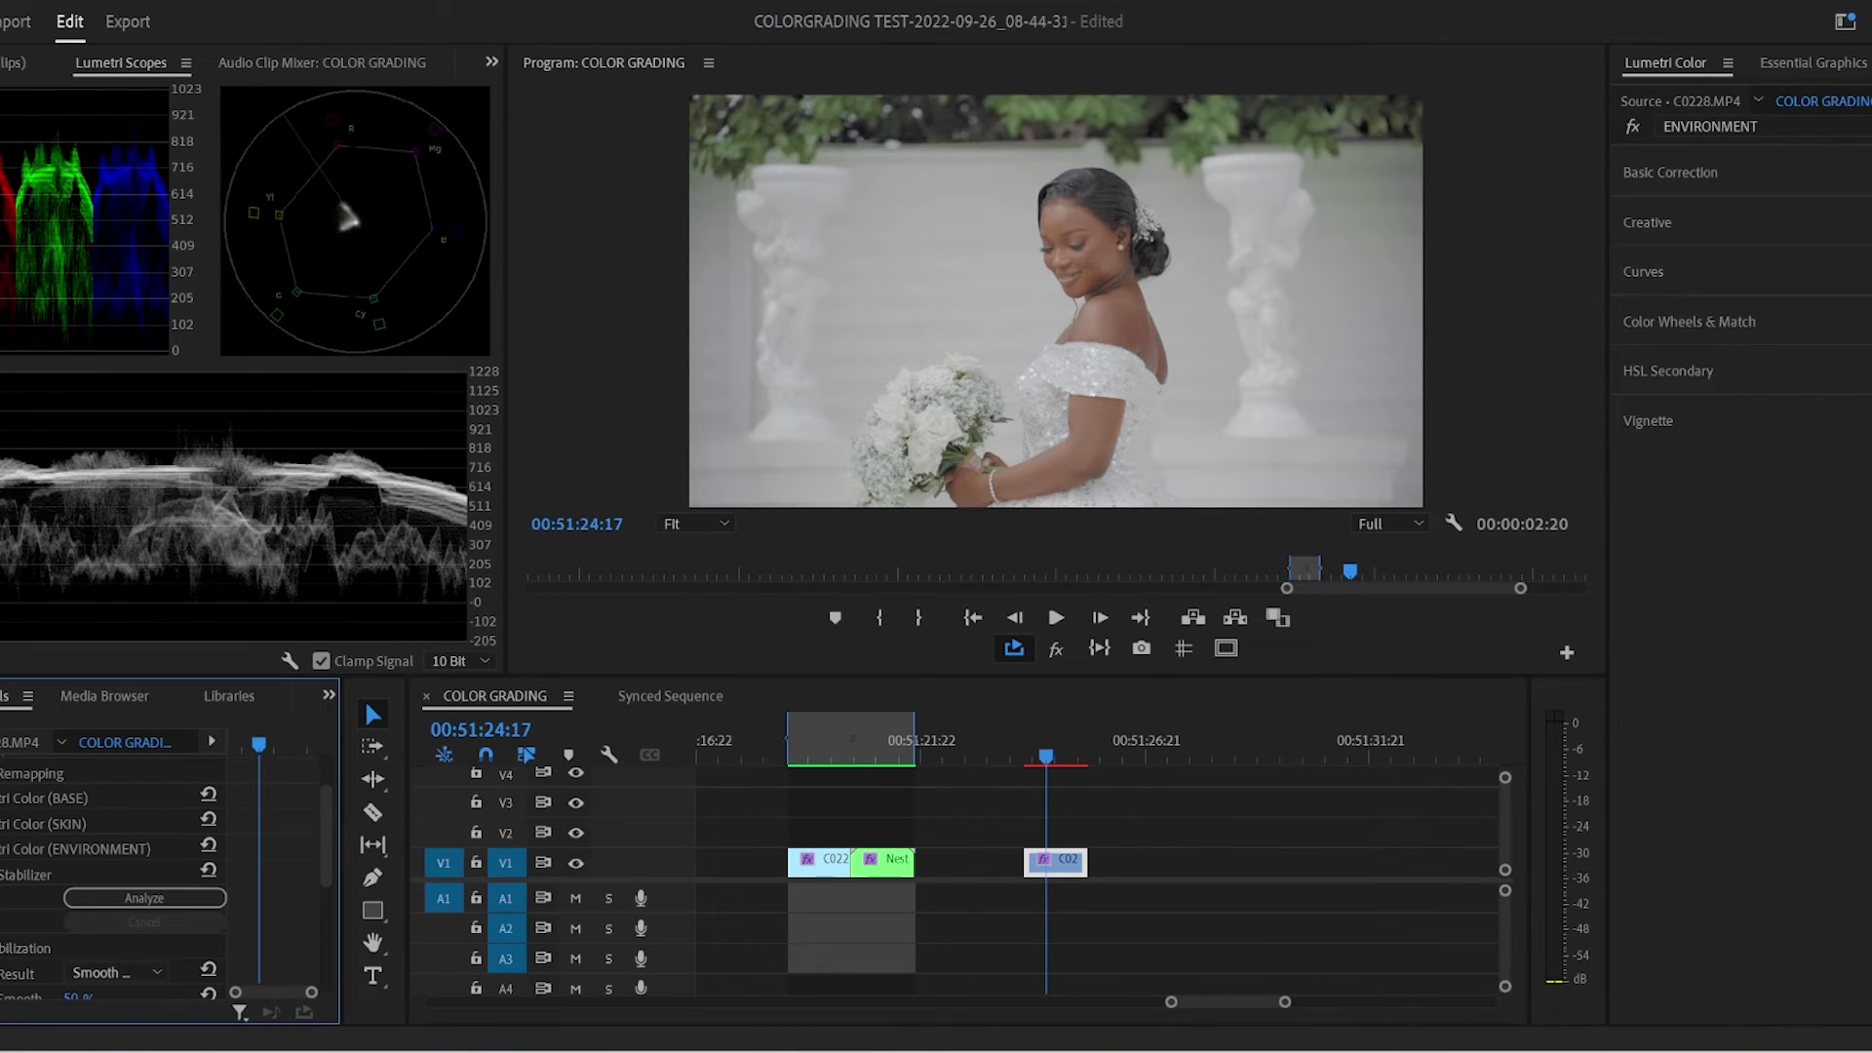
{"action": "scroll", "coordinate": [166, 877], "scroll_direction": "up", "scroll_amount": 3}
{"action": "left_click", "coordinate": [3, 909]}
{"action": "left_click", "coordinate": [2, 883]}
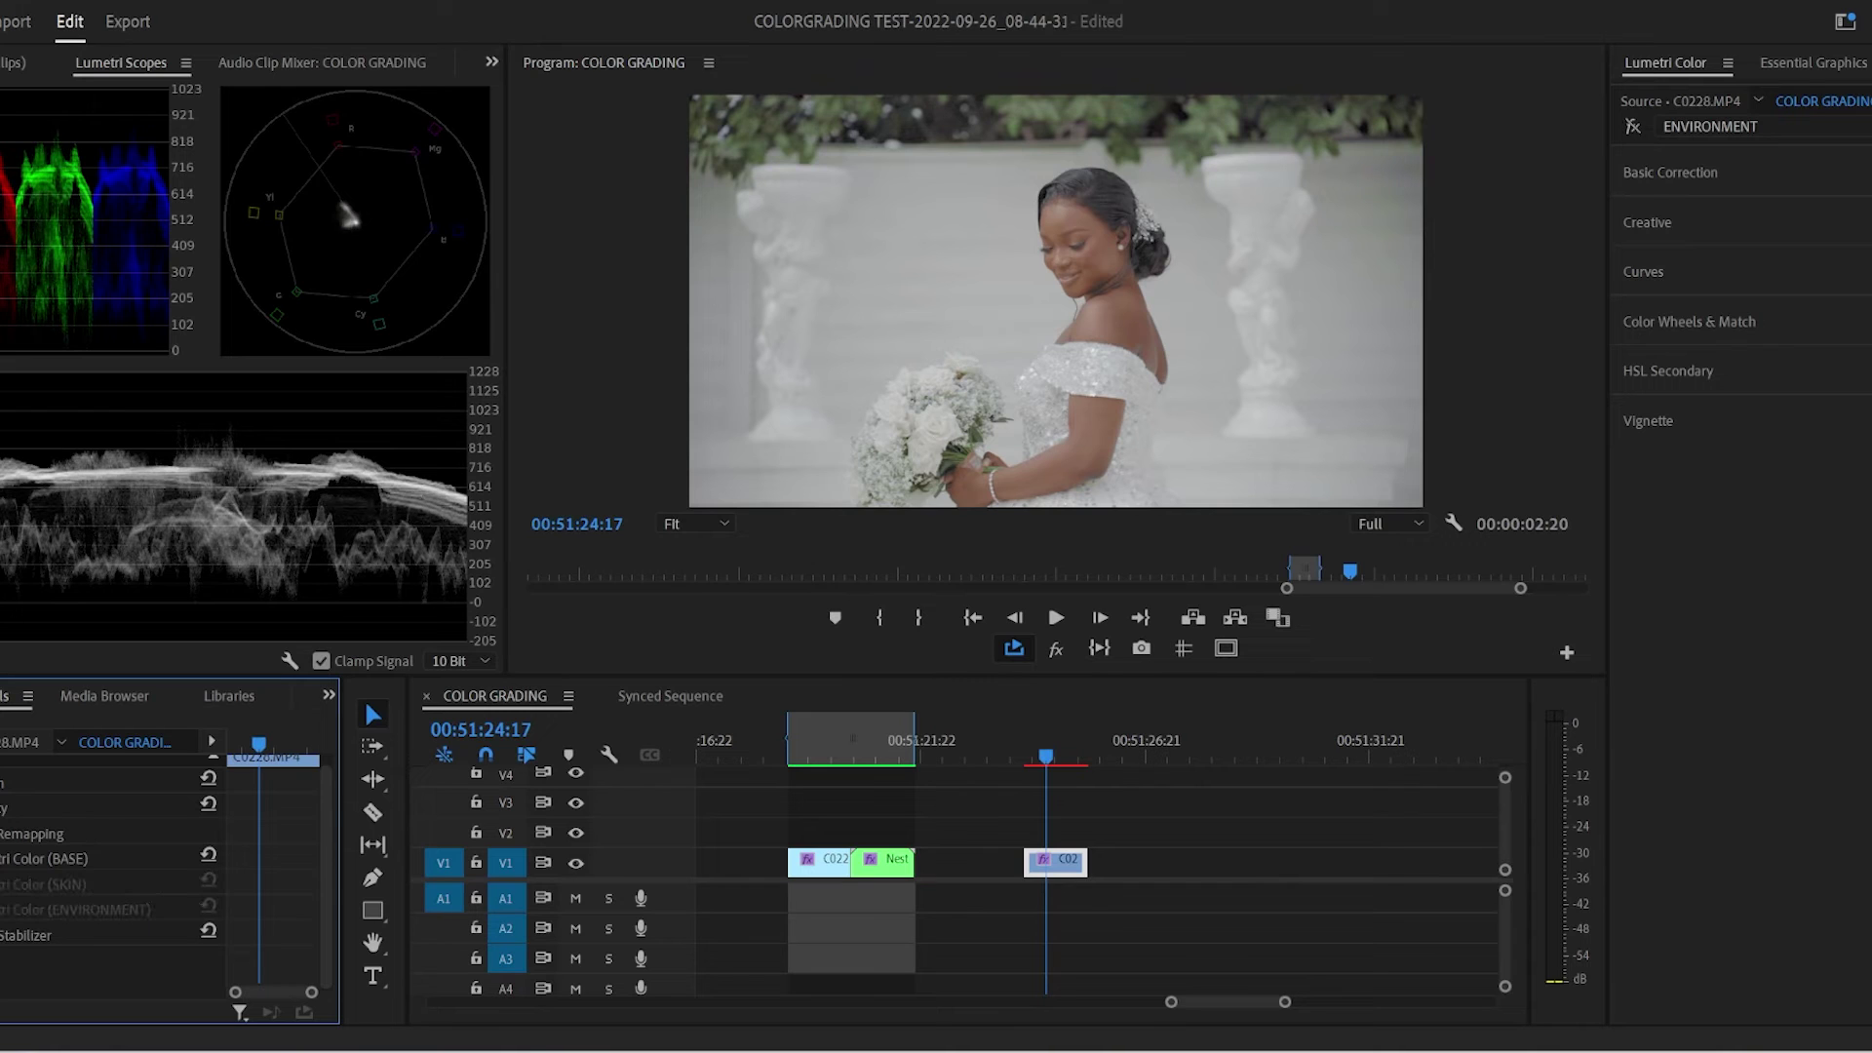
{"action": "left_click", "coordinate": [3, 858]}
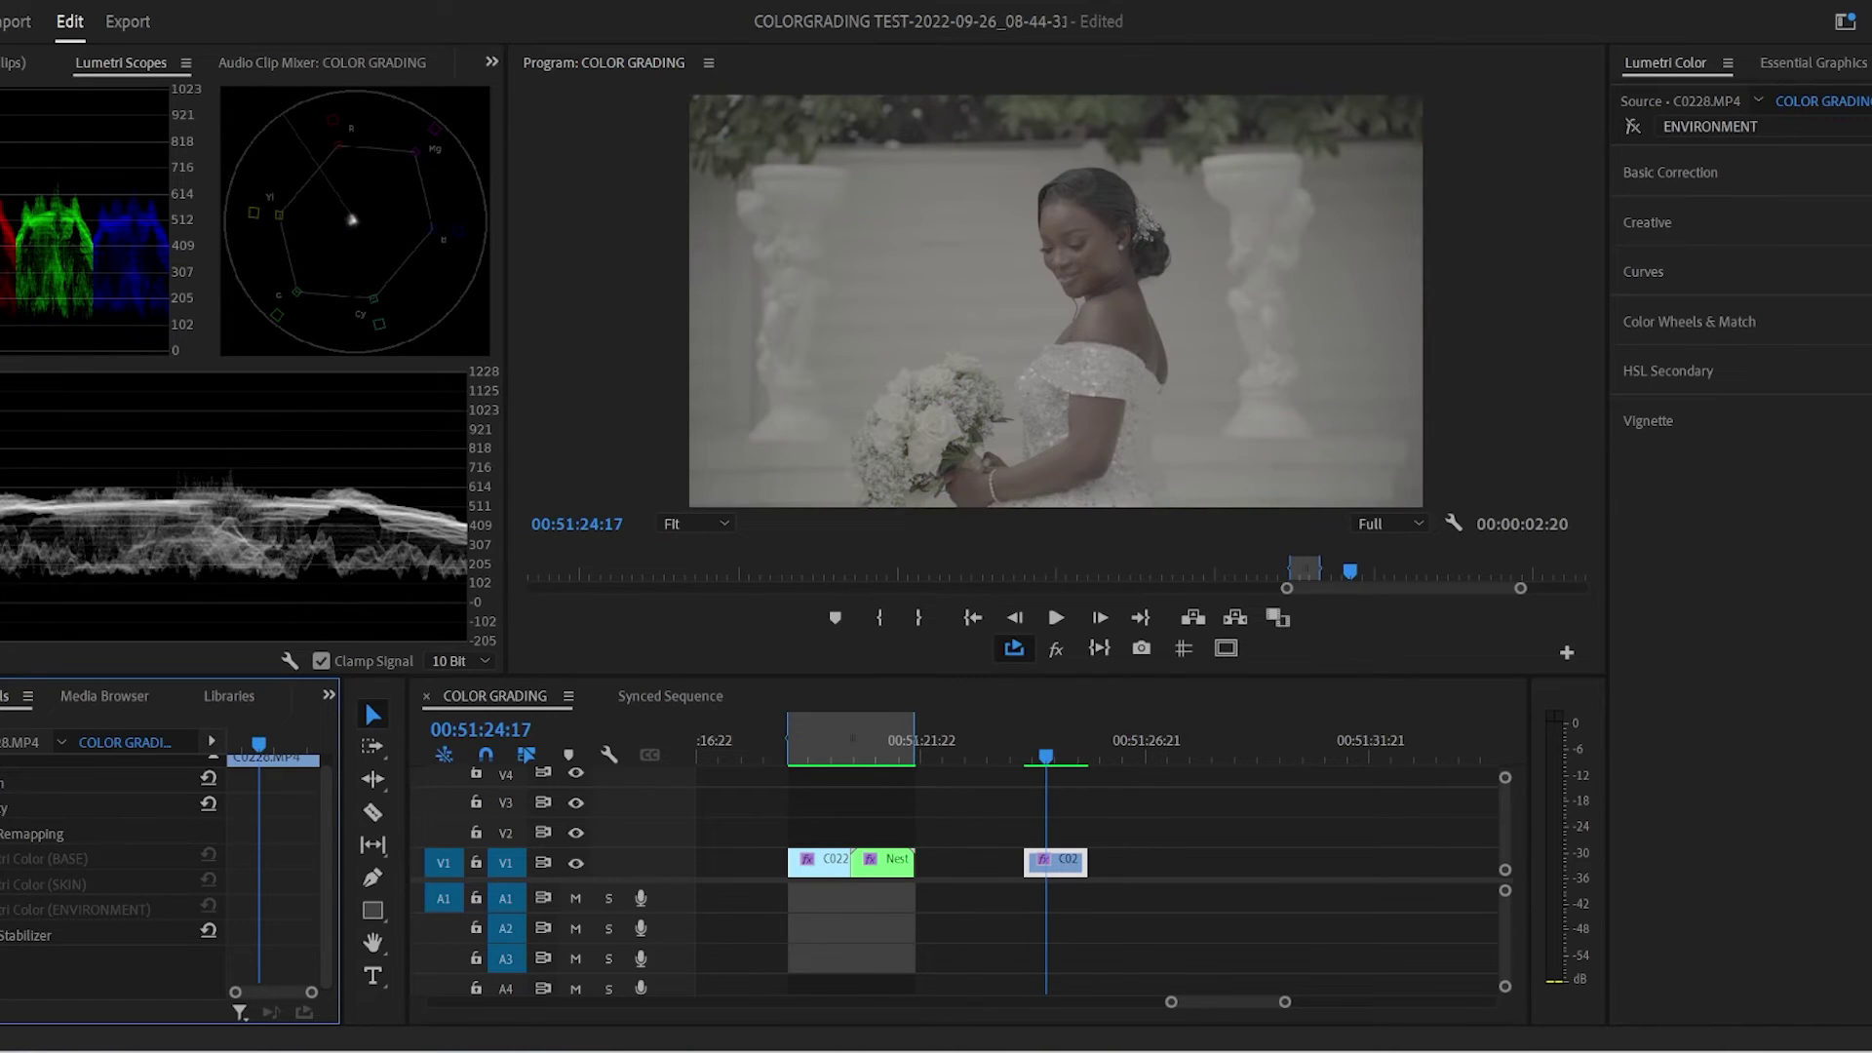
{"action": "left_click", "coordinate": [3, 858]}
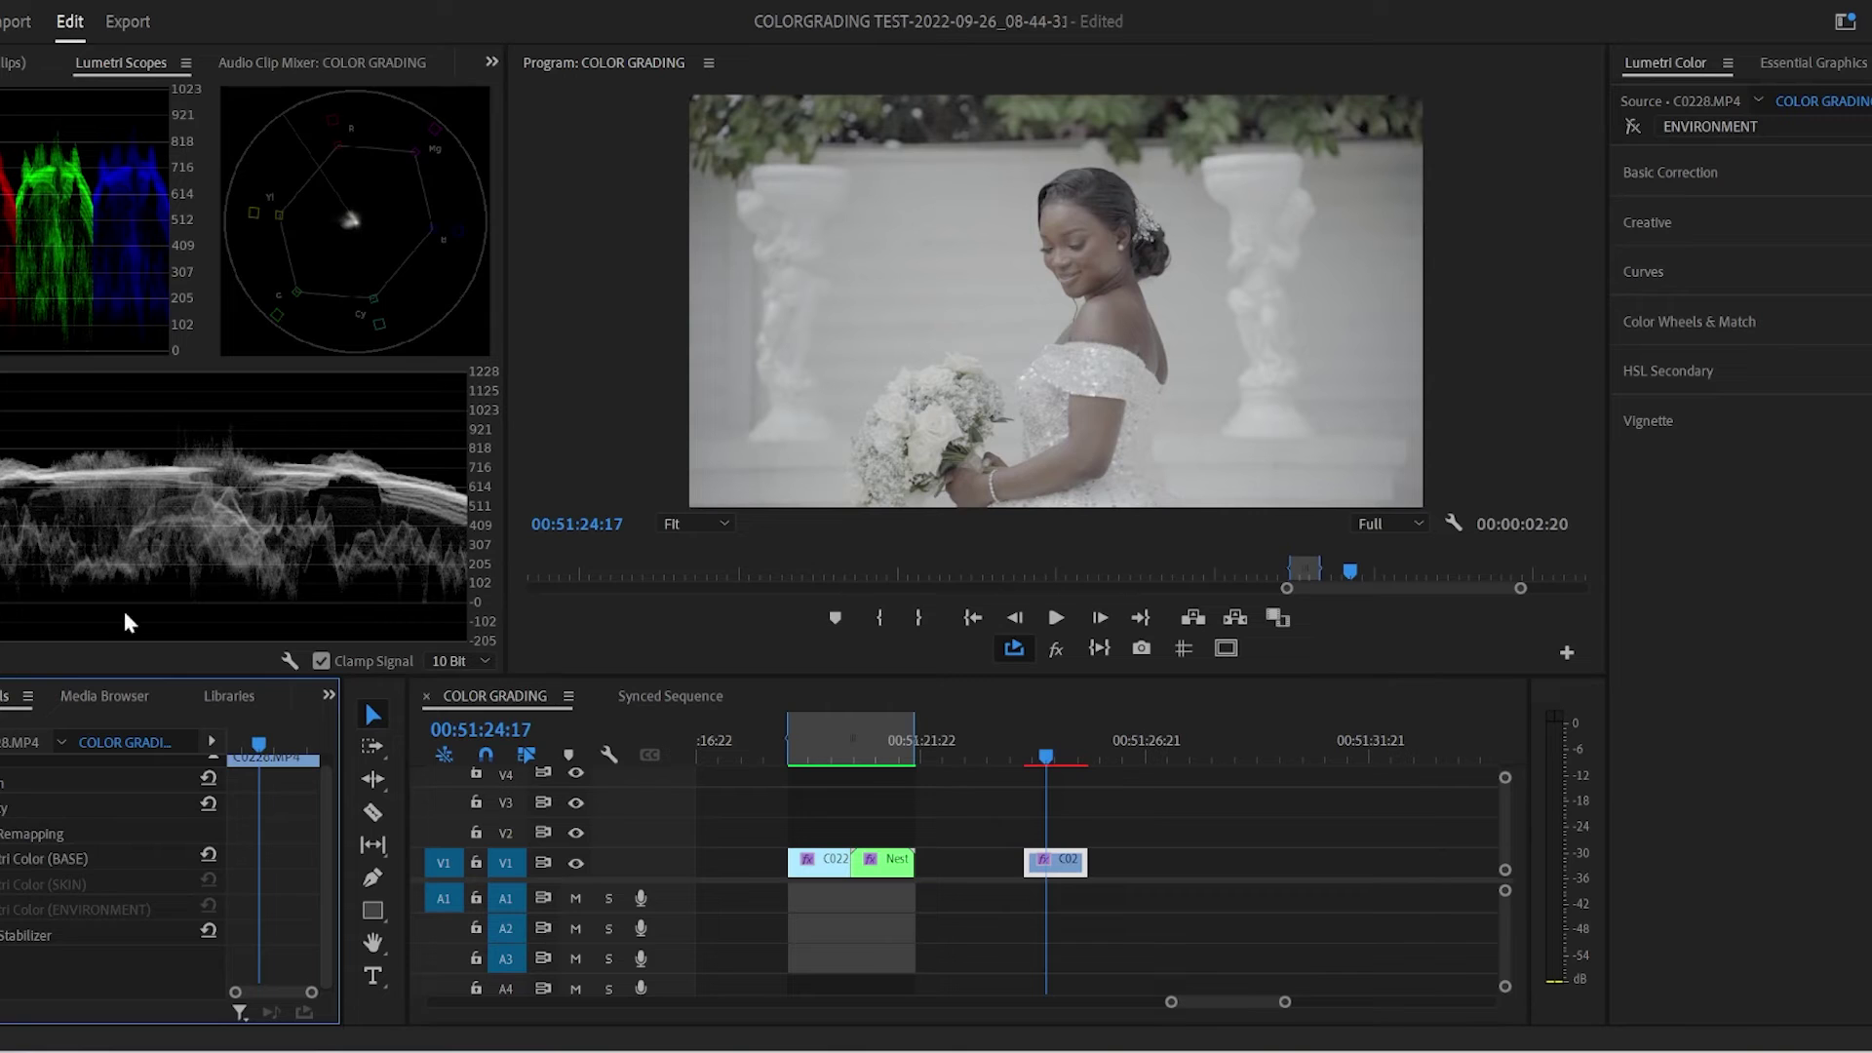
{"action": "left_click", "coordinate": [2, 858]}
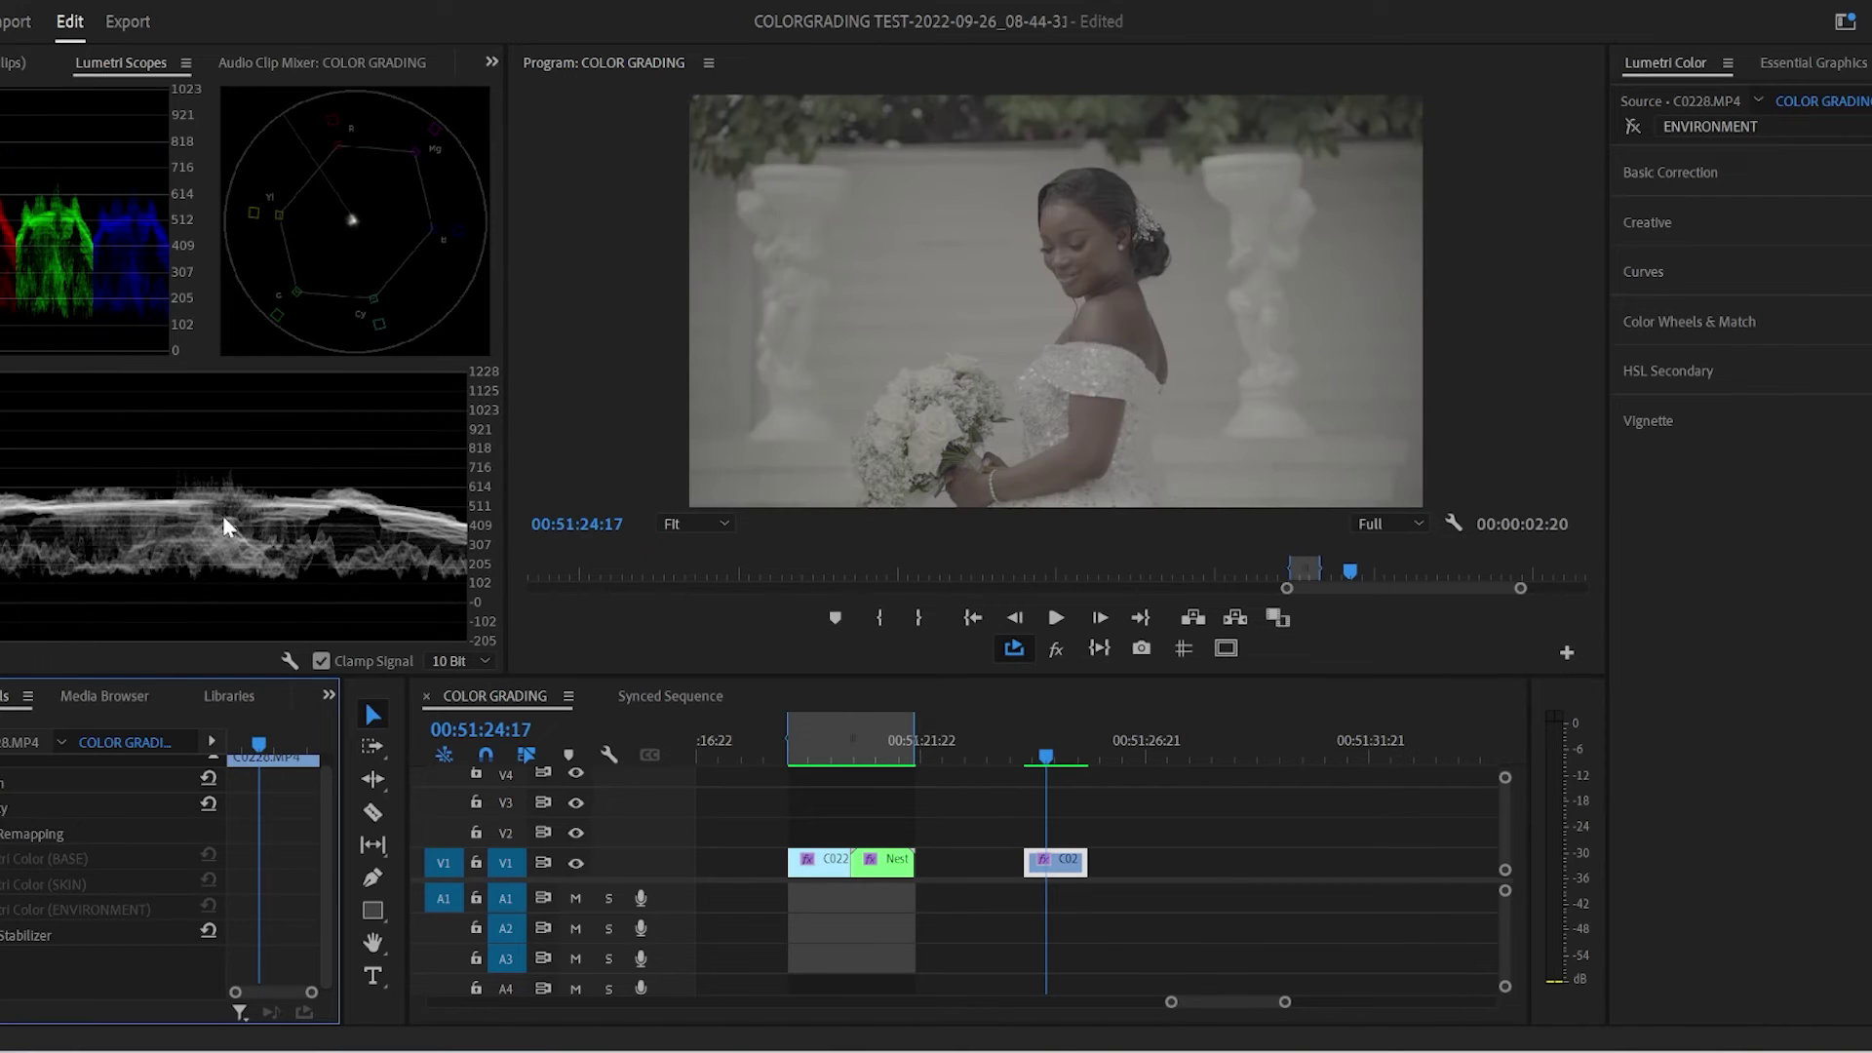
{"action": "left_click", "coordinate": [3, 858]}
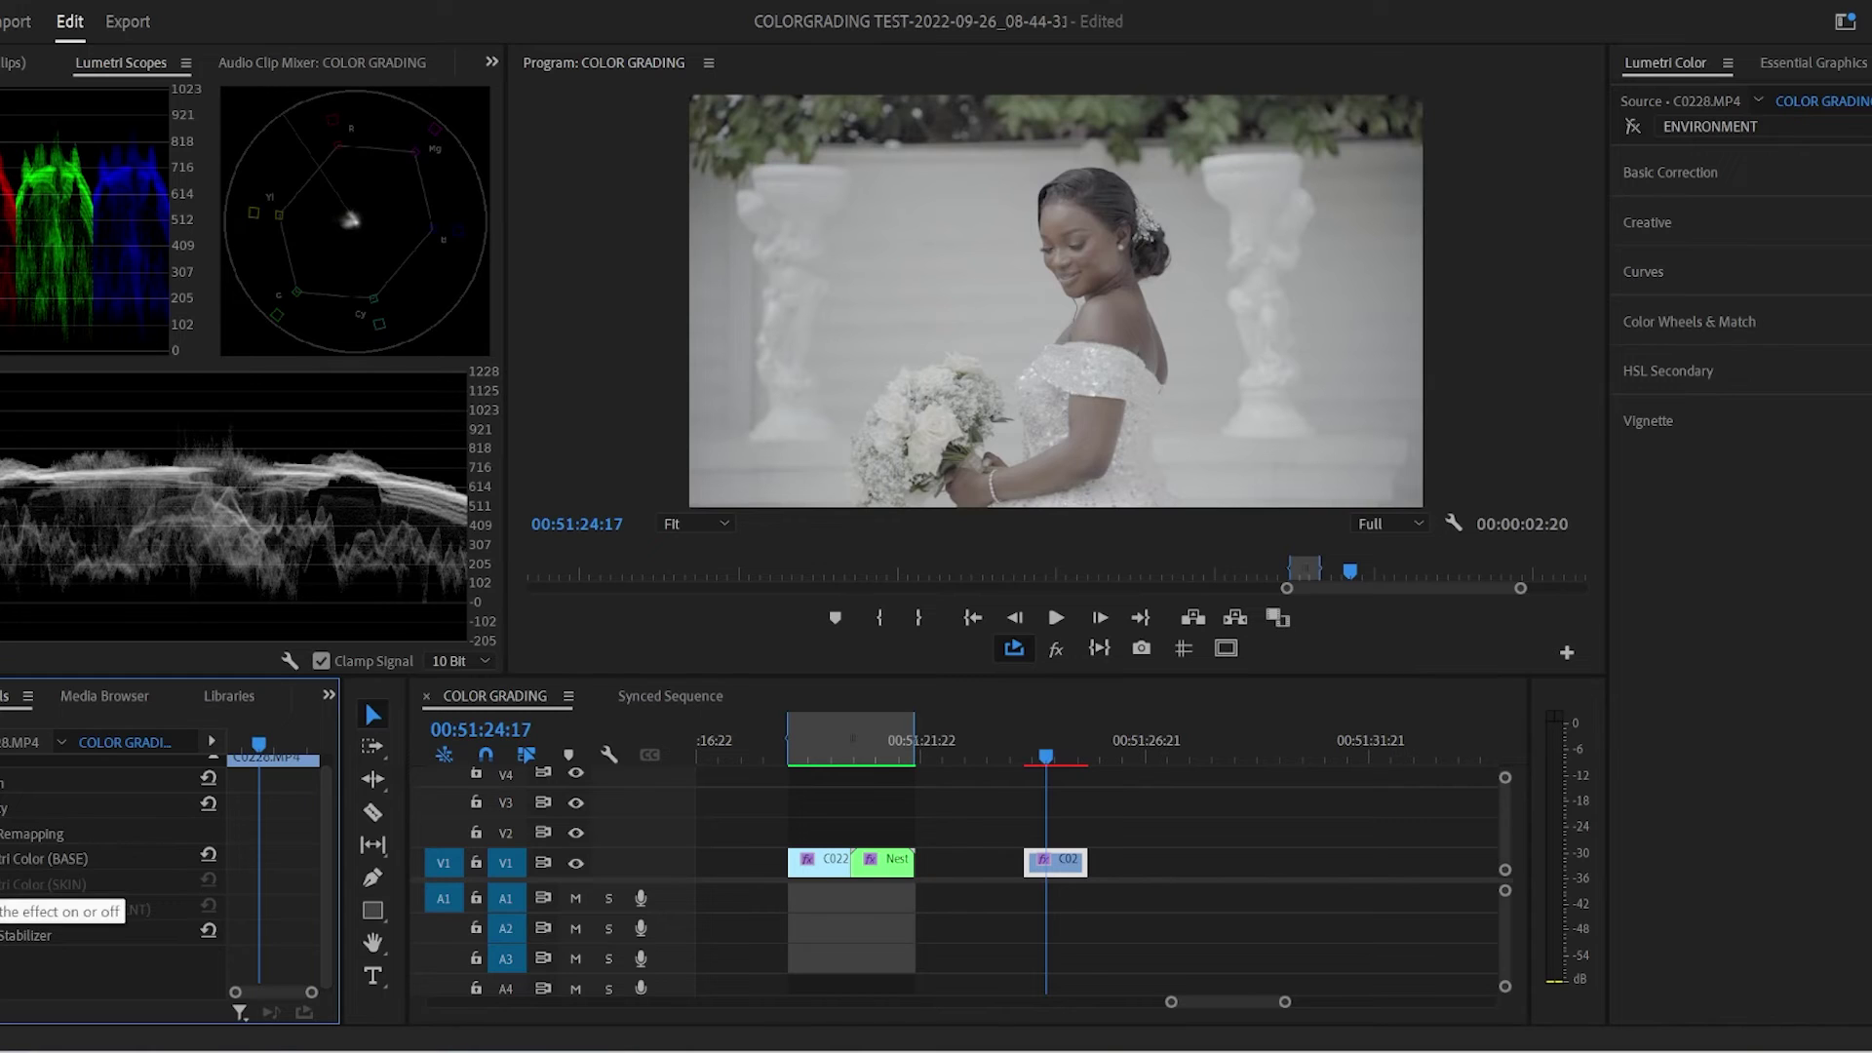
{"action": "left_click", "coordinate": [3, 884]}
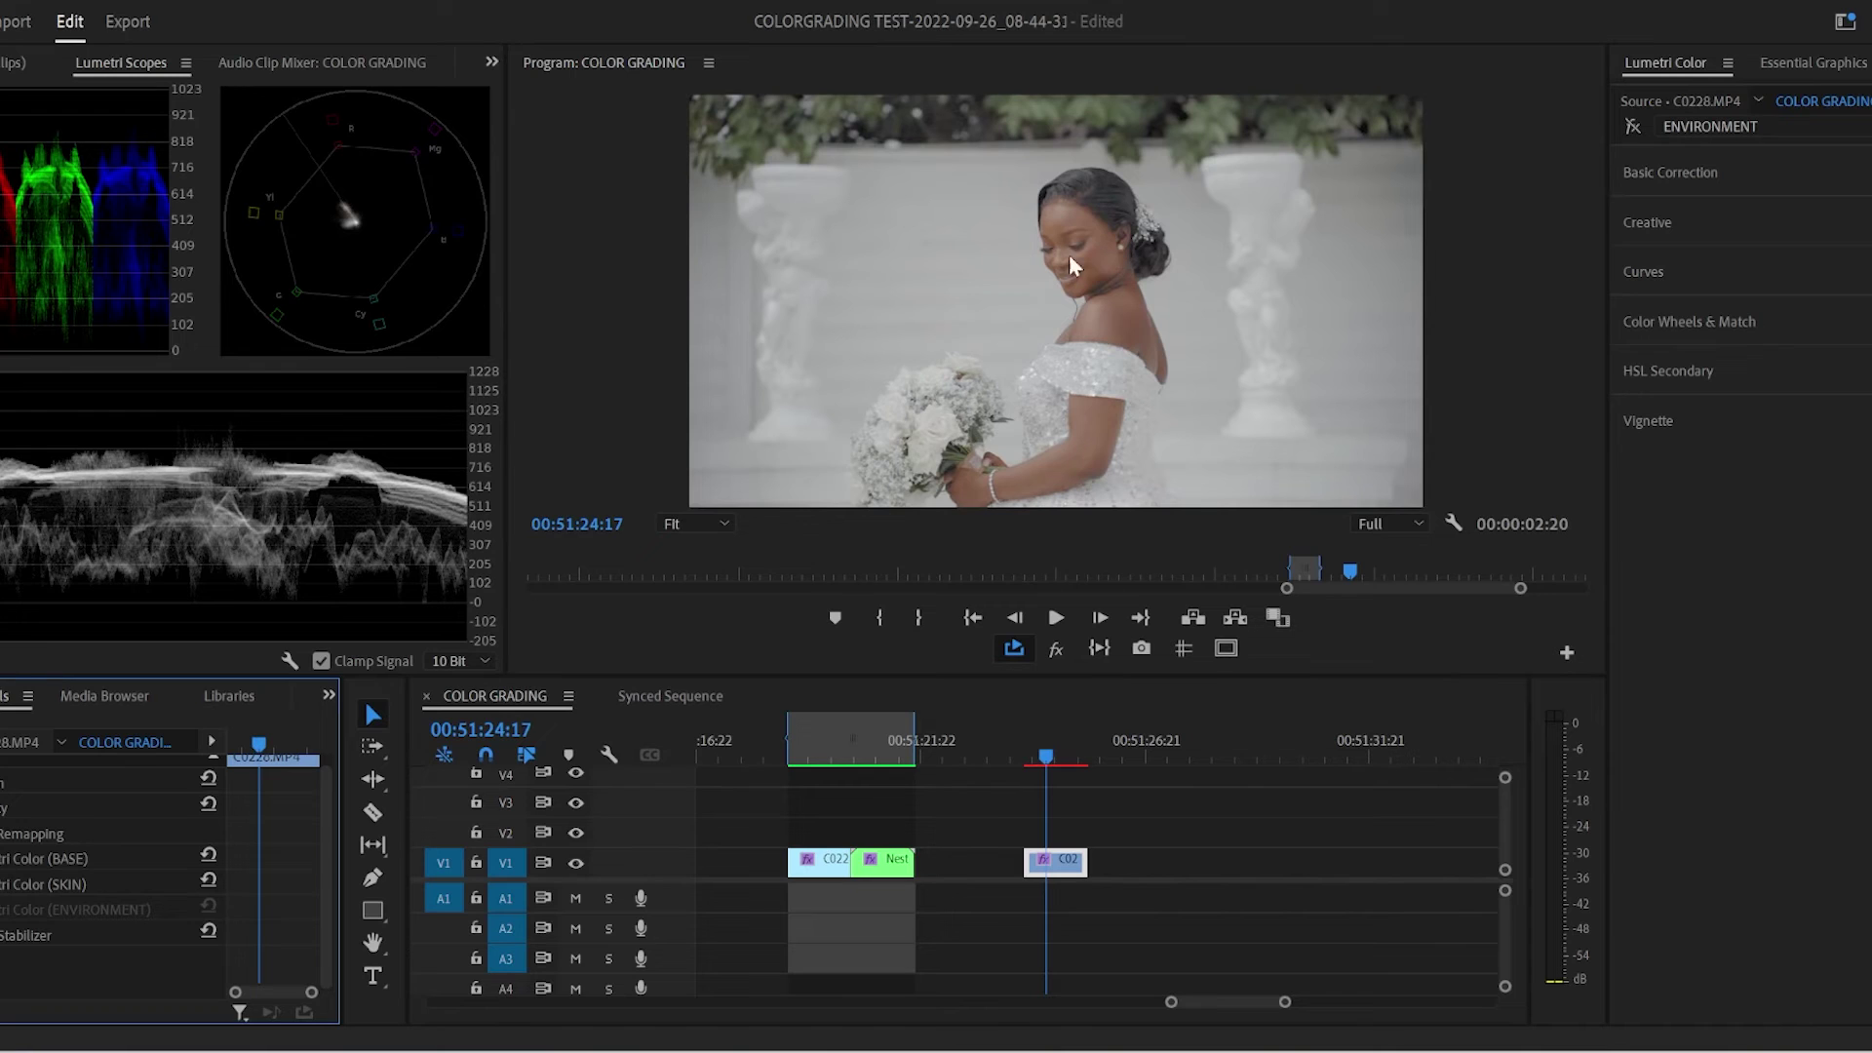
{"action": "left_click", "coordinate": [2, 910]}
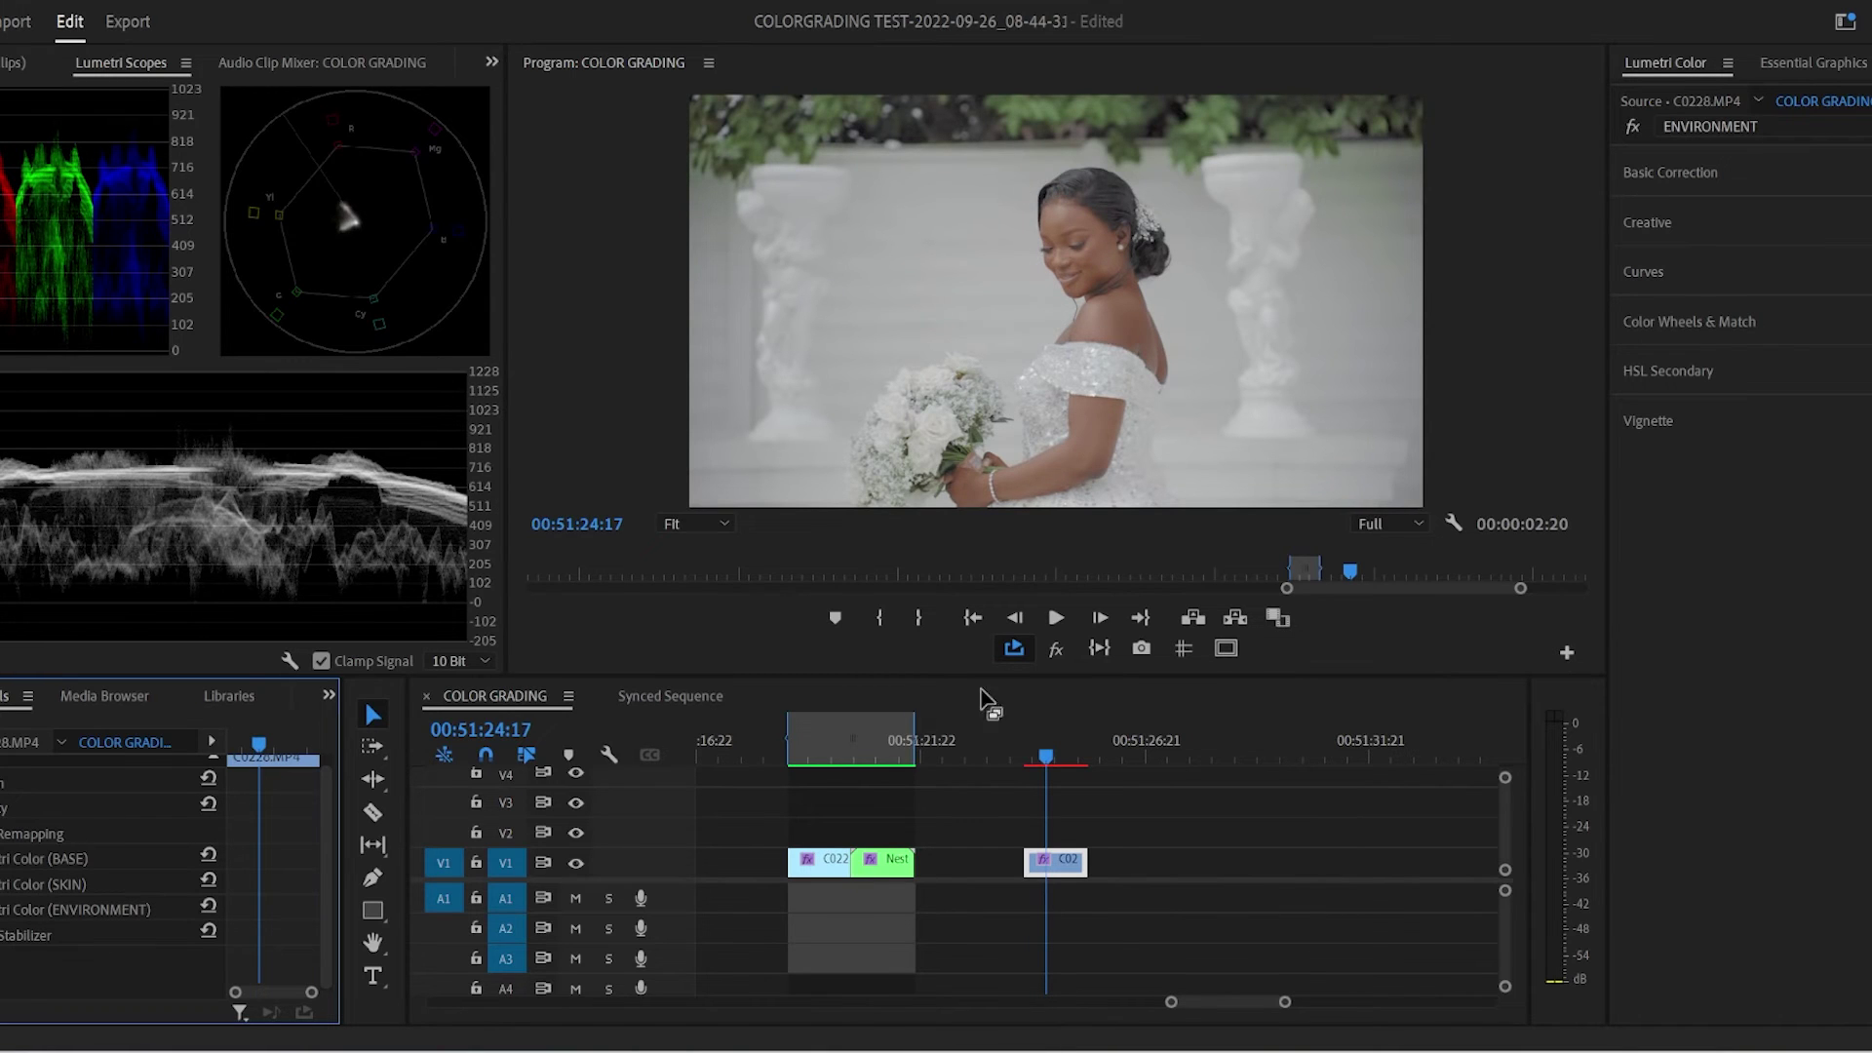
- Play the COLOR GRADING sequence from its In point to review the grade, then stop
{"action": "mouse_move", "coordinate": [1045, 756]}
{"action": "left_mouse_down"}
{"action": "mouse_move", "coordinate": [1029, 761]}
{"action": "mouse_move", "coordinate": [1075, 764]}
{"action": "mouse_move", "coordinate": [1040, 754]}
{"action": "left_mouse_up"}
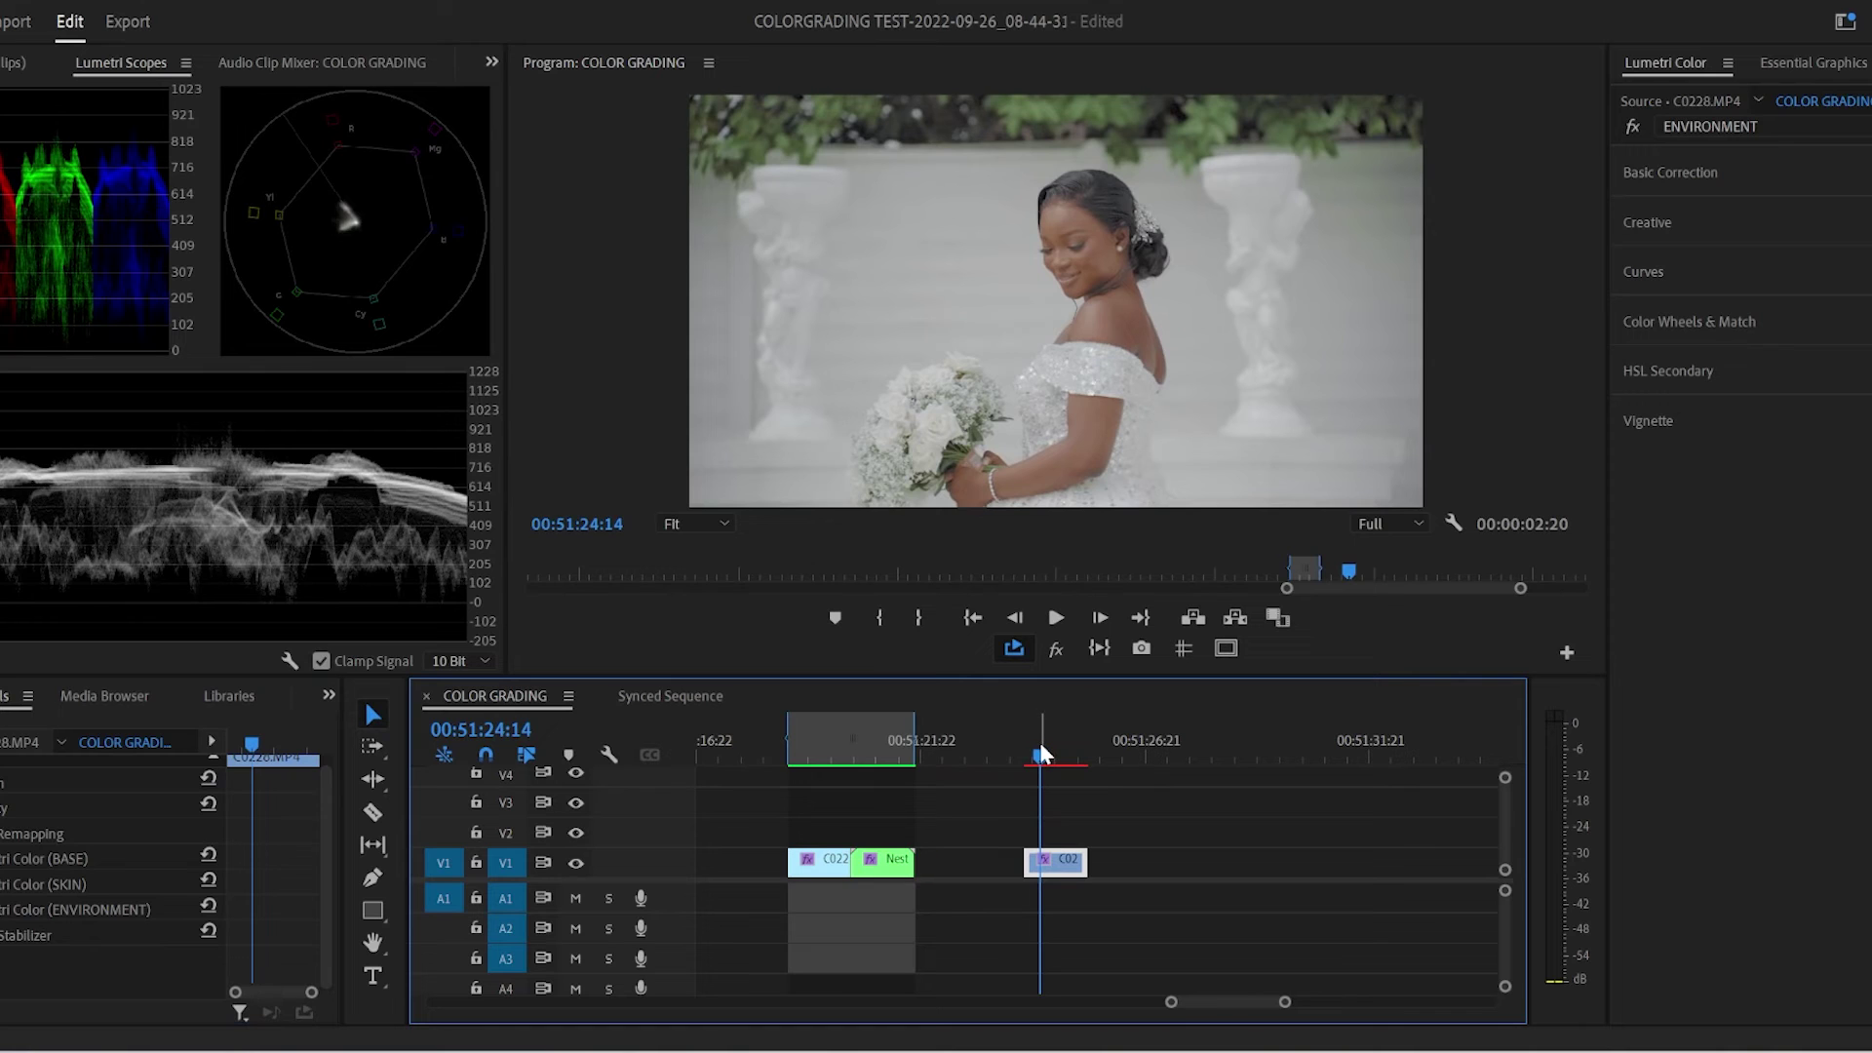
{"action": "key", "text": "ctrl+shift+space"}
{"action": "left_click", "coordinate": [1048, 755]}
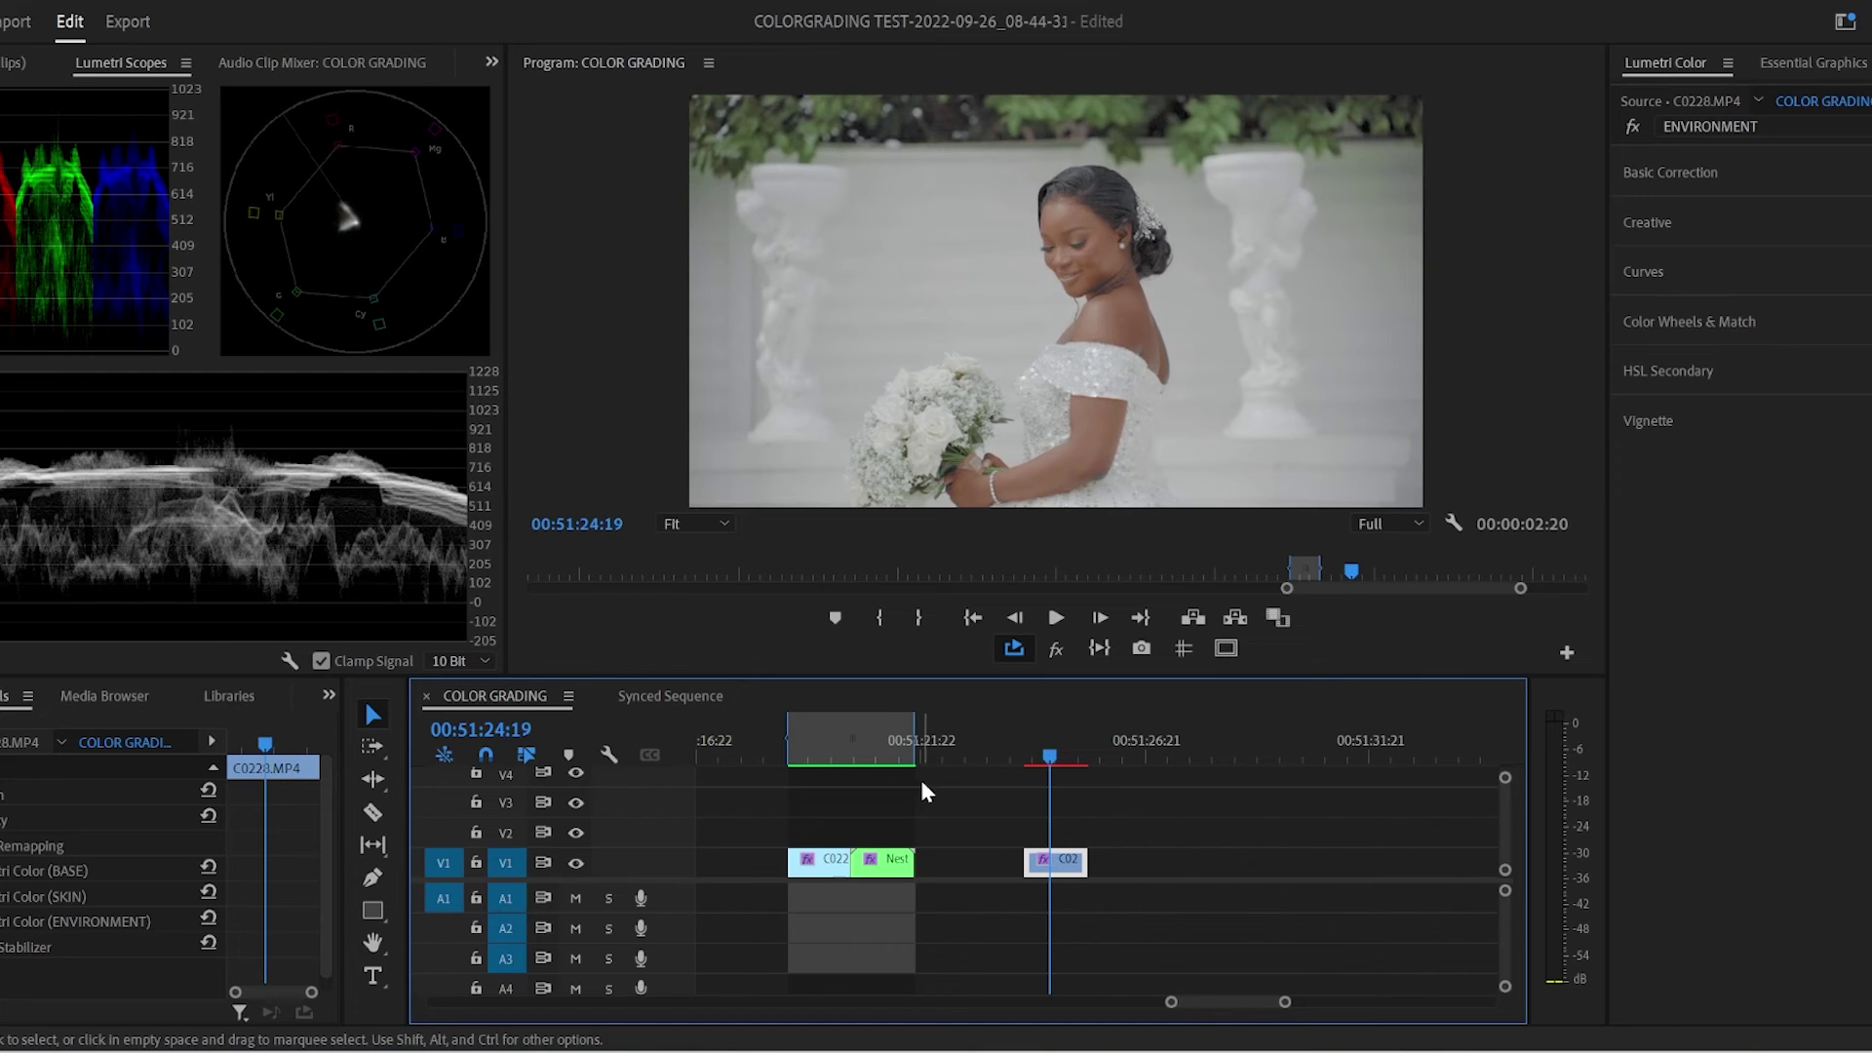
{"action": "left_click_drag", "start_coordinate": [1049, 756], "coordinate": [1056, 761]}
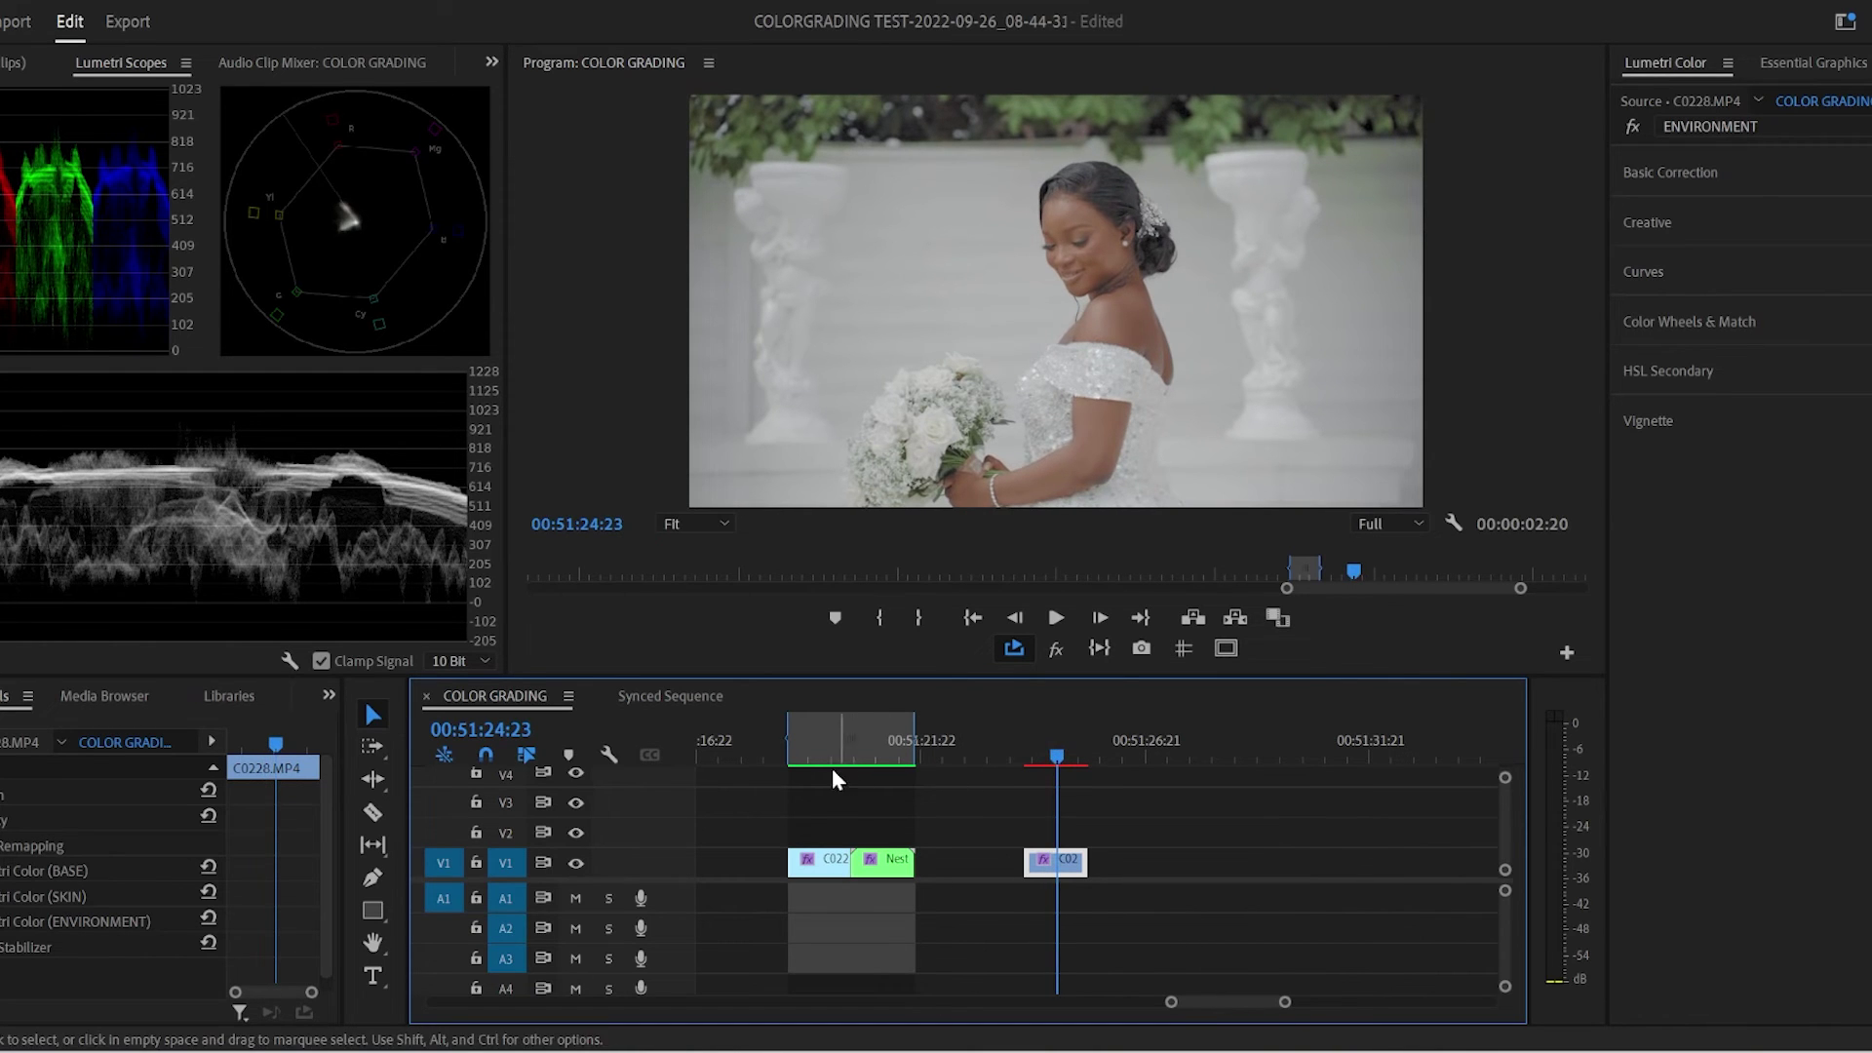
{"action": "key", "text": "ctrl+shift+space"}
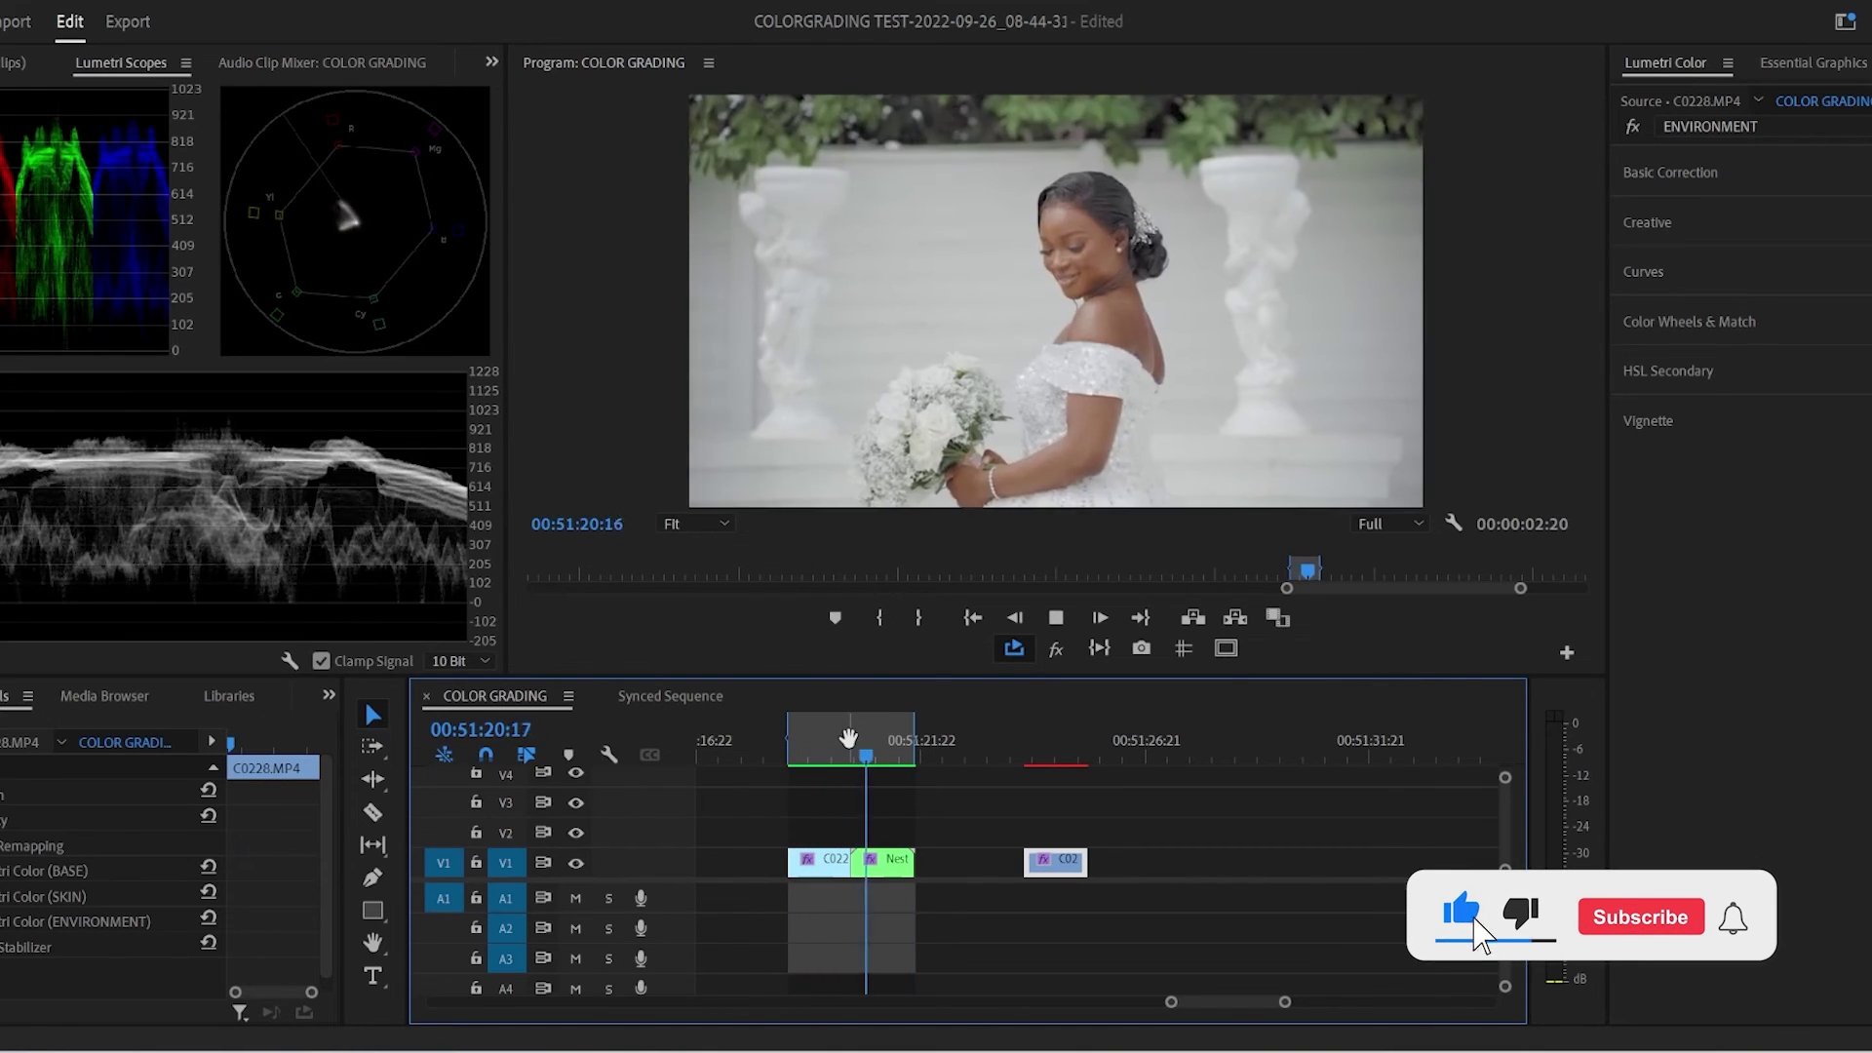
{"action": "key", "text": "space"}
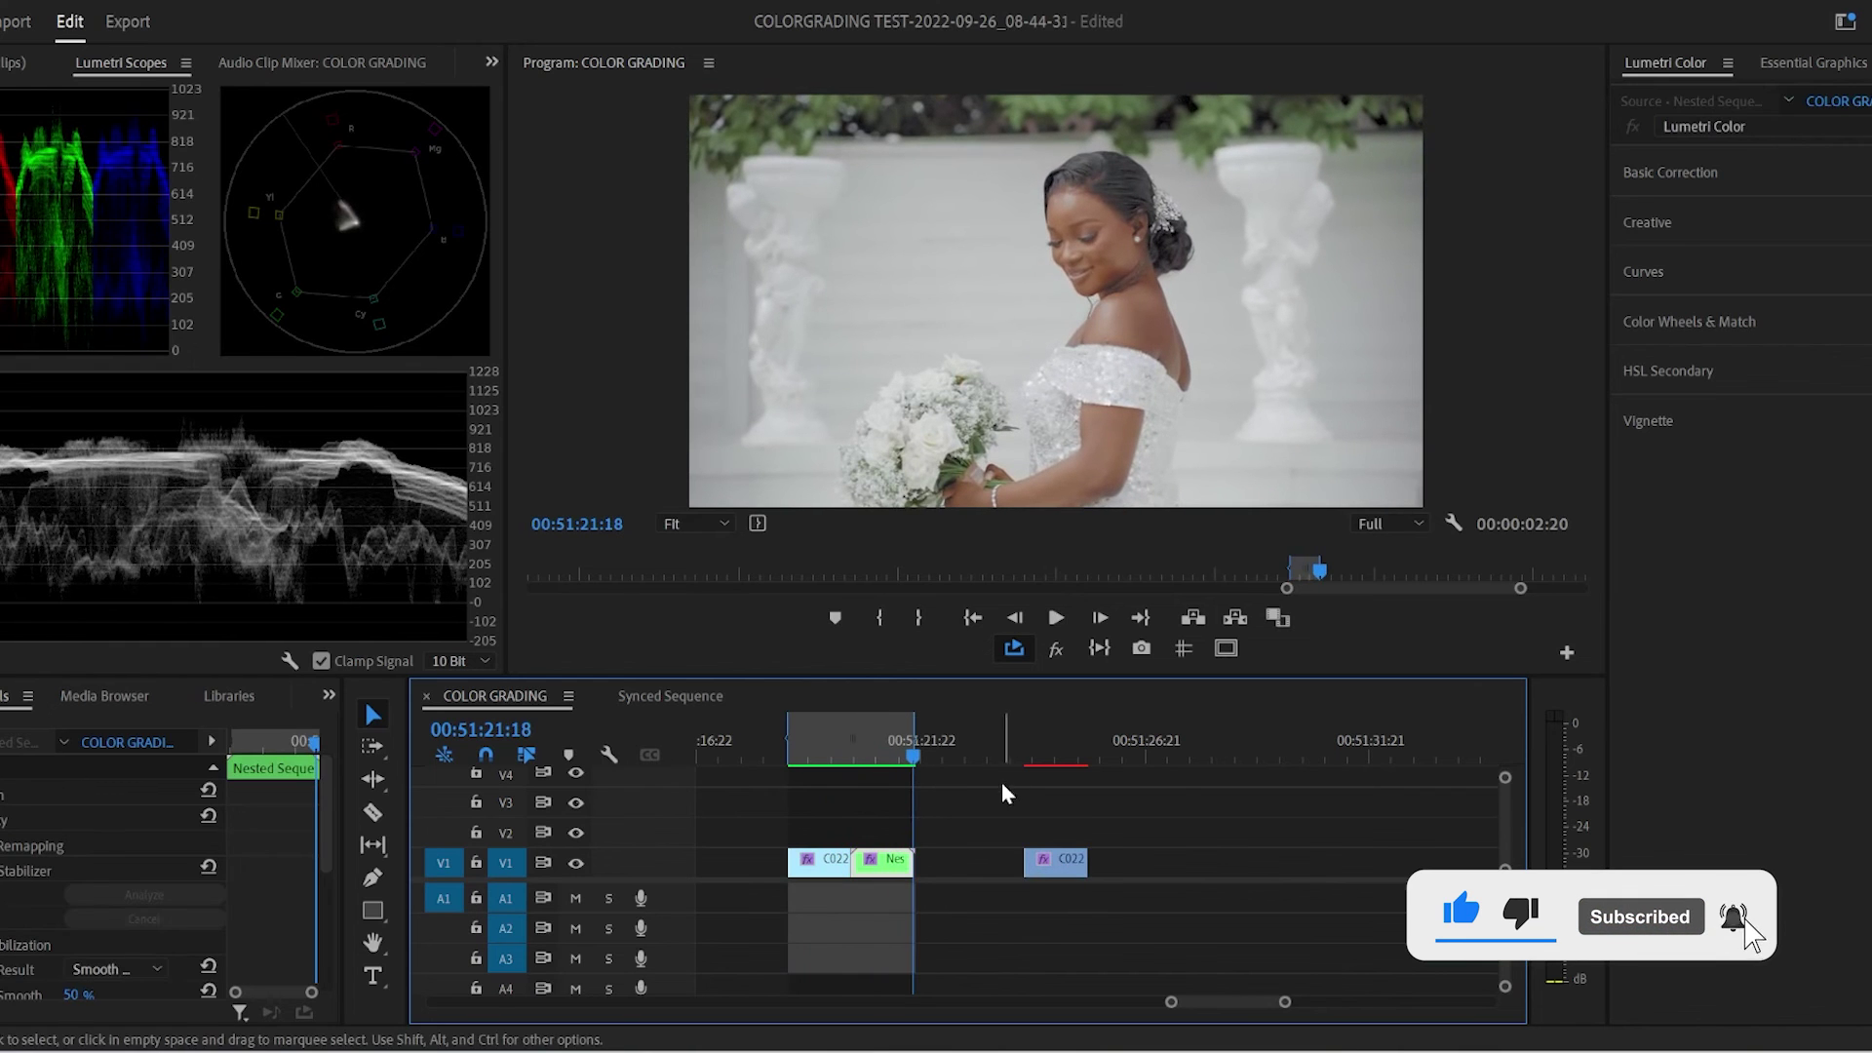